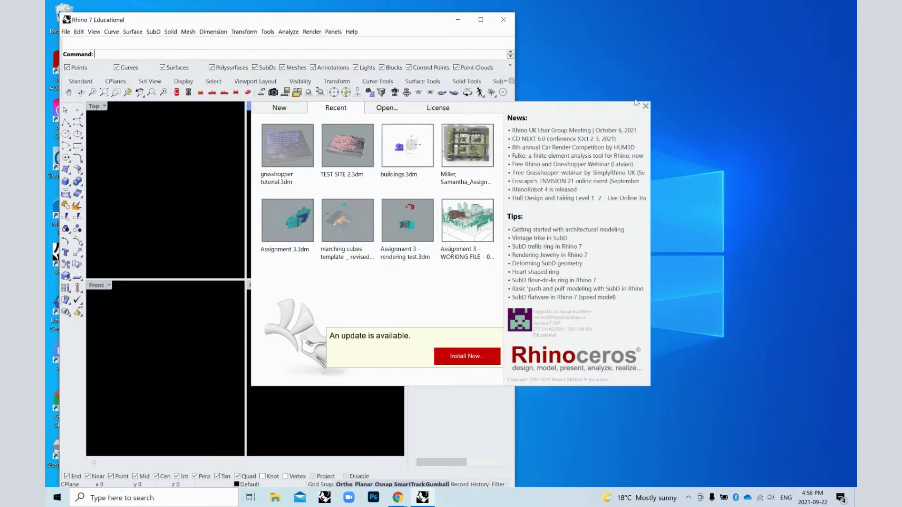
Close the start window and check that the model units are Meters
{"action": "left_click", "coordinate": [646, 106]}
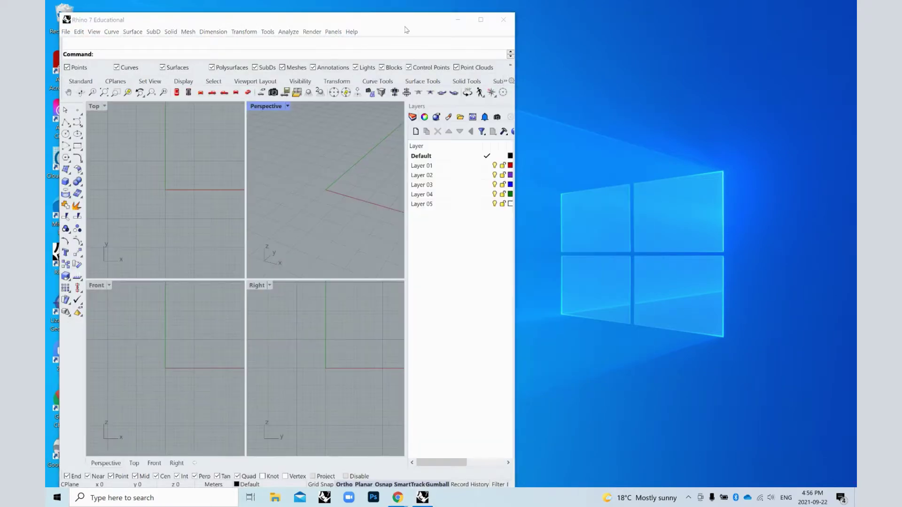
{"action": "left_click", "coordinate": [300, 440]}
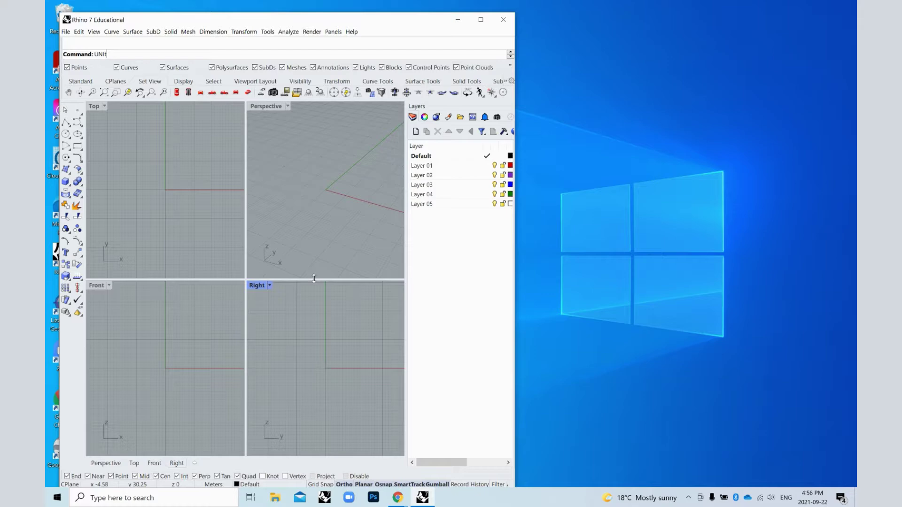
{"action": "key", "text": "Return"}
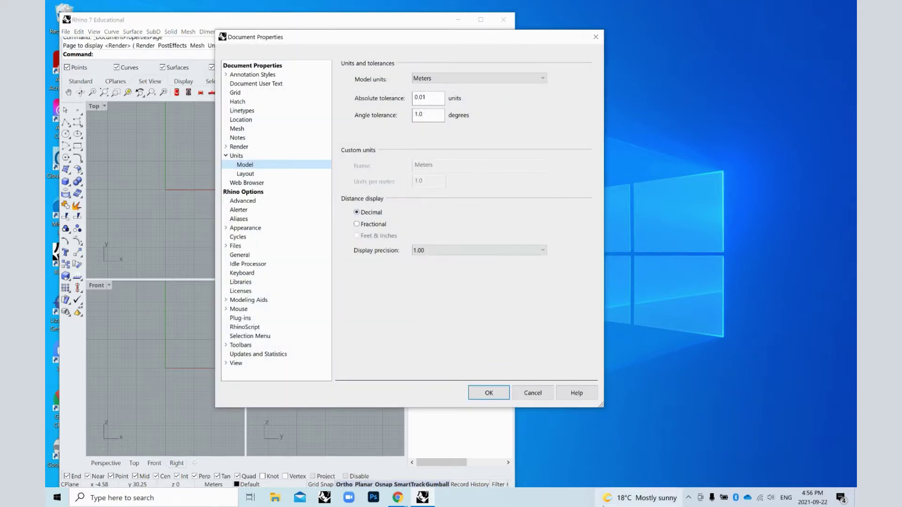
{"action": "left_click", "coordinate": [540, 394]}
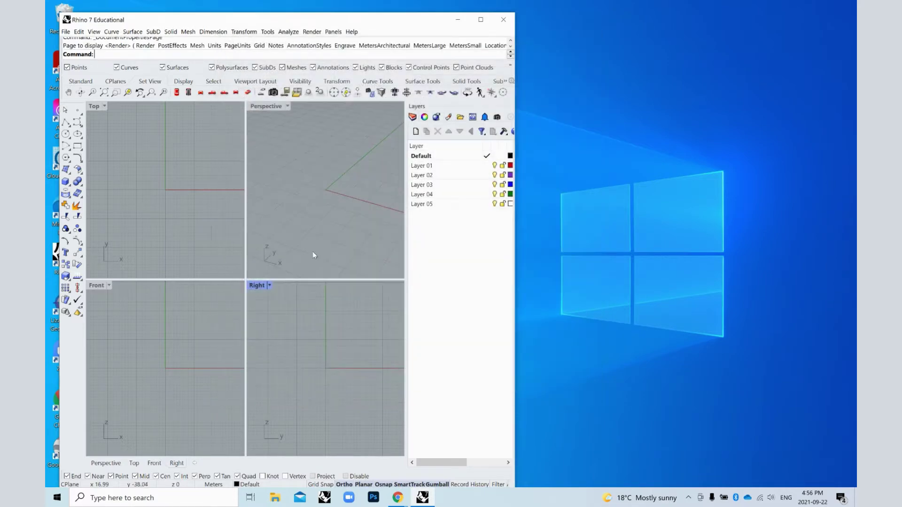
Launch Grasshopper from the Perspective viewport
{"action": "left_click", "coordinate": [283, 217]}
{"action": "type", "text": "Grasshopper"}
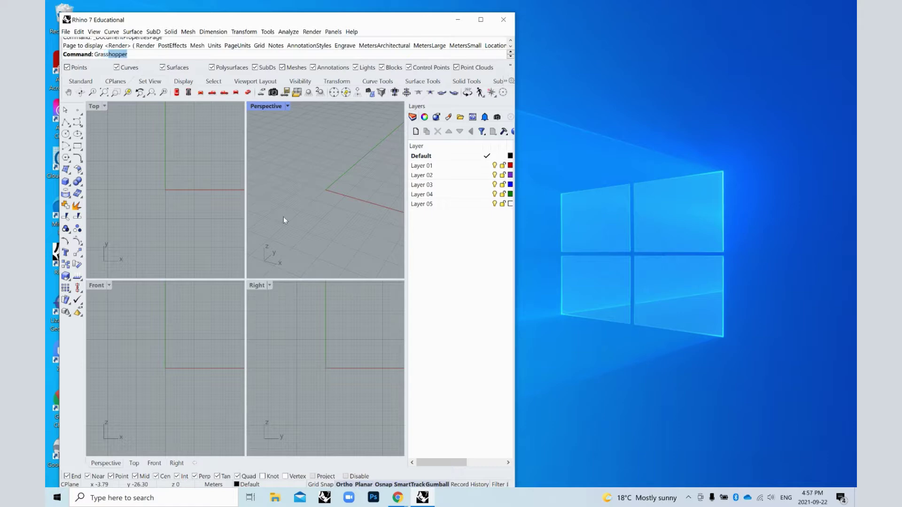
{"action": "key", "text": "Return"}
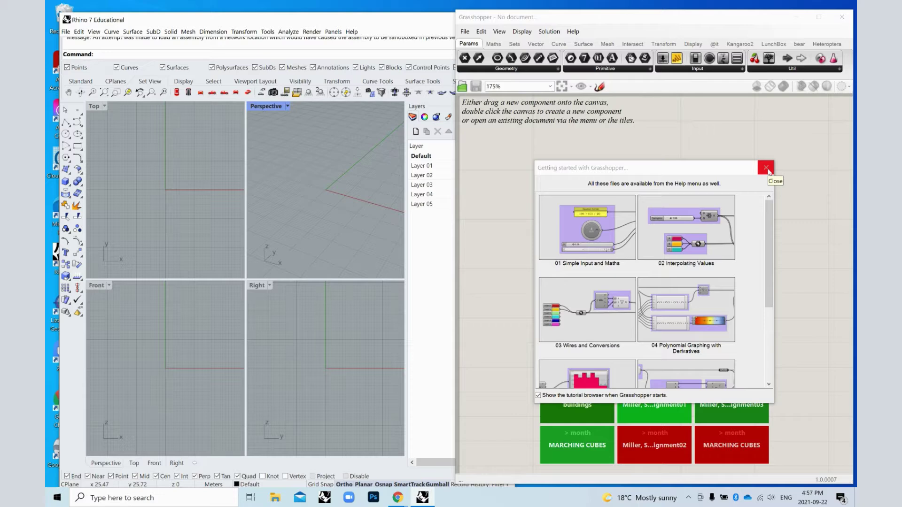
Dismiss the tutorials and open the definition 'Script for Contours and BLDGS from CoV.gh'
{"action": "left_click", "coordinate": [766, 168]}
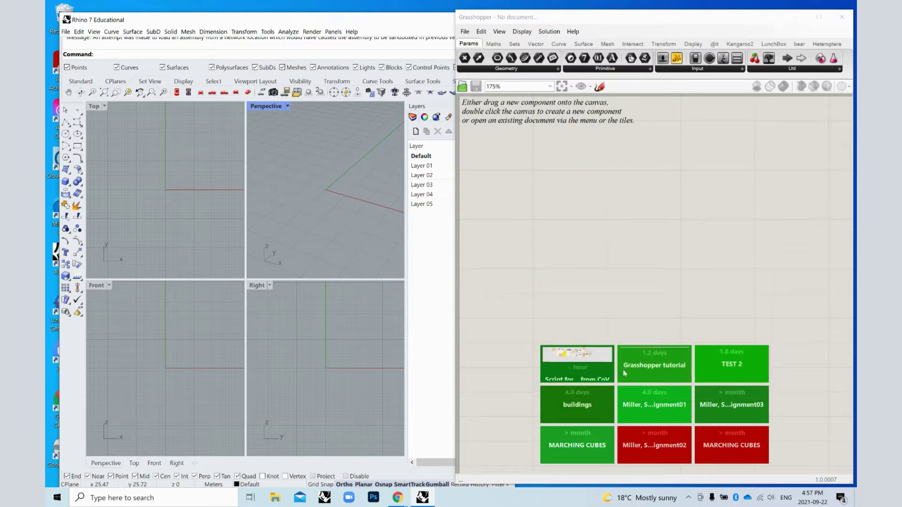
{"action": "left_click", "coordinate": [708, 138]}
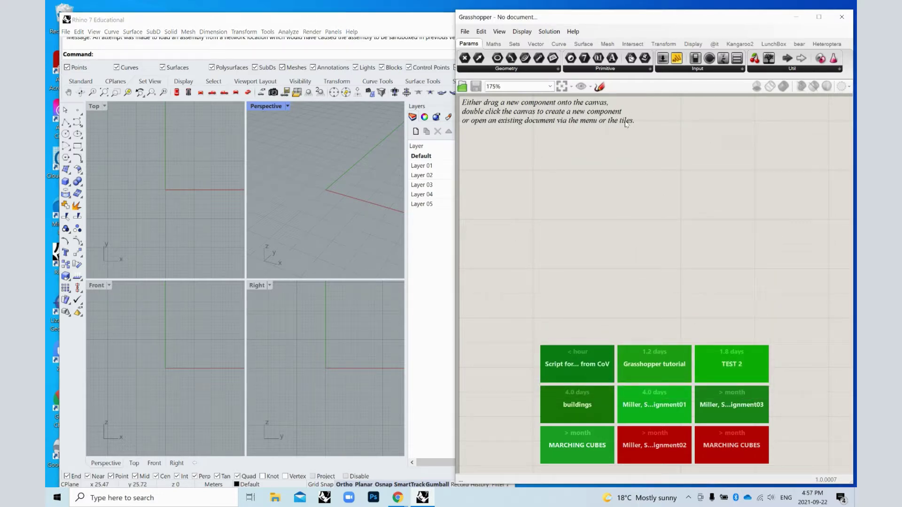
{"action": "left_click", "coordinate": [466, 33]}
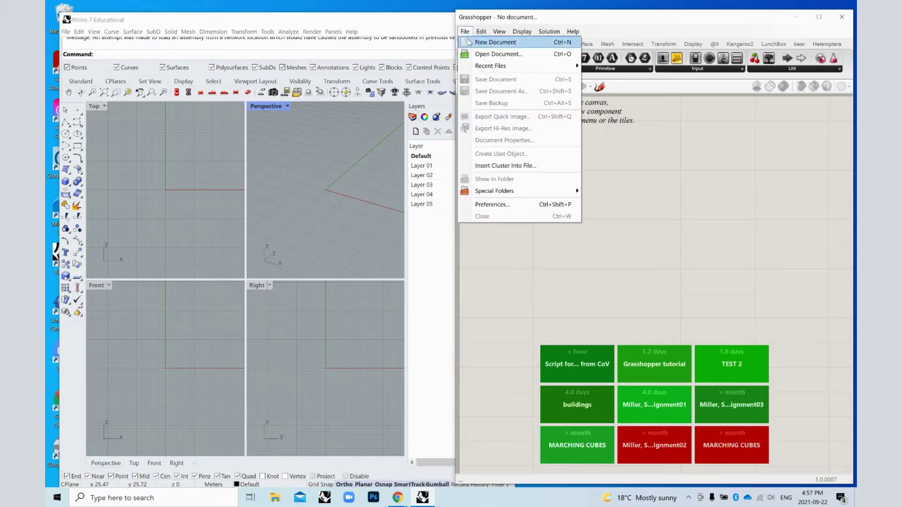
{"action": "left_click", "coordinate": [484, 55]}
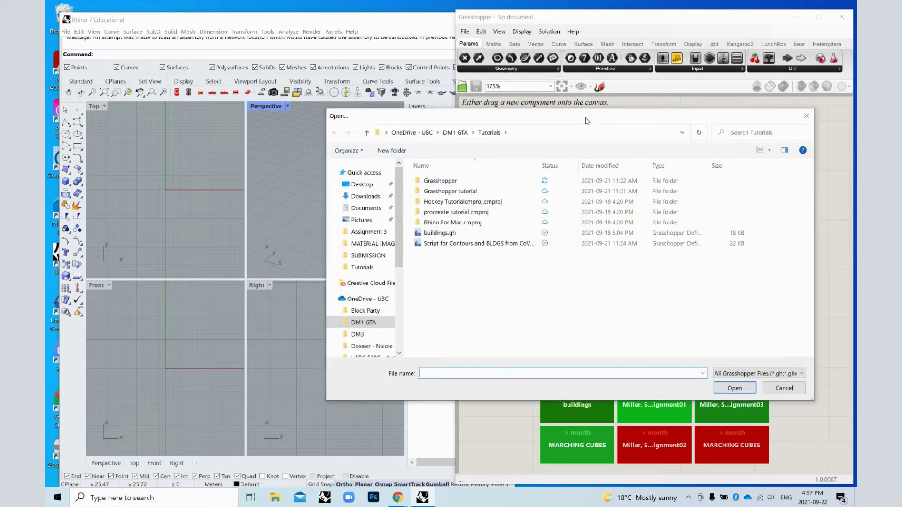
{"action": "left_click_drag", "start_coordinate": [587, 121], "coordinate": [502, 115]}
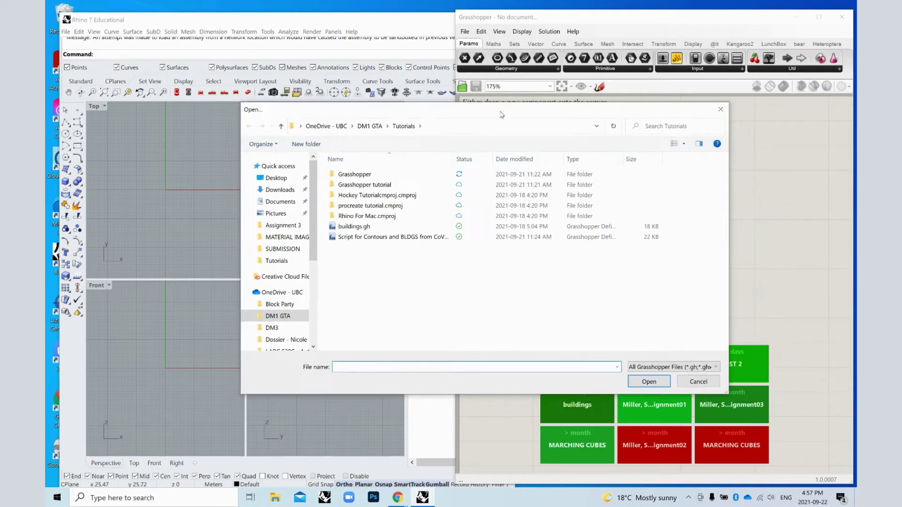
{"action": "left_click", "coordinate": [415, 238]}
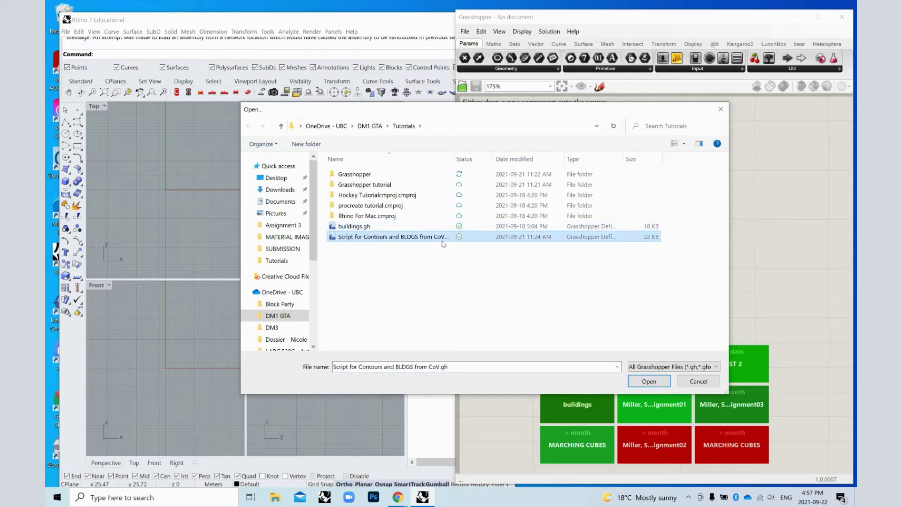
{"action": "left_click", "coordinate": [656, 383]}
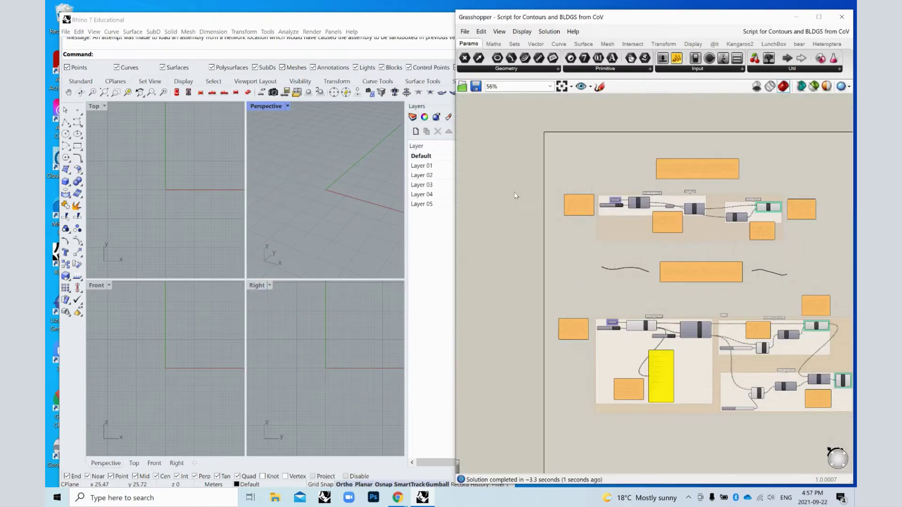
Zoom around the canvas to review the script, then switch to the Open Data Portal browser
{"action": "scroll", "coordinate": [500, 181], "scroll_direction": "down", "scroll_amount": 2}
{"action": "scroll", "coordinate": [656, 233], "scroll_direction": "up", "scroll_amount": 2}
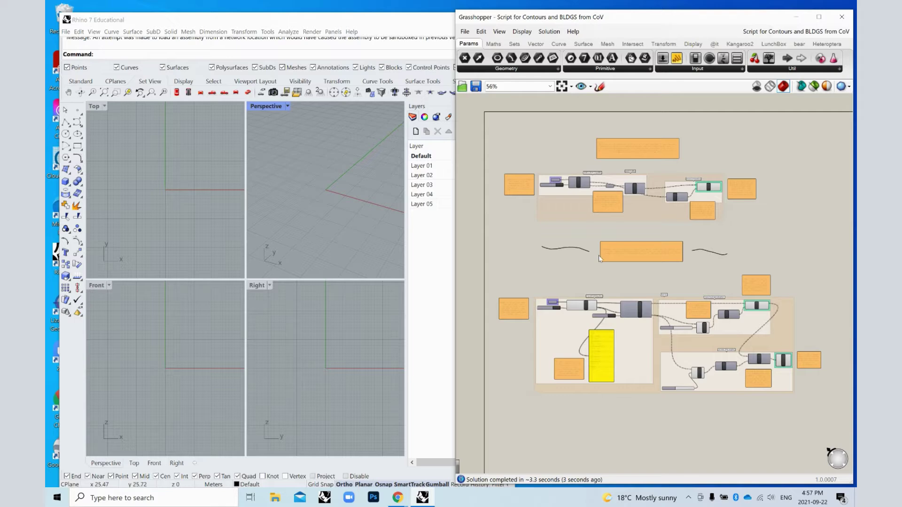
{"action": "scroll", "coordinate": [517, 183], "scroll_direction": "up", "scroll_amount": 6}
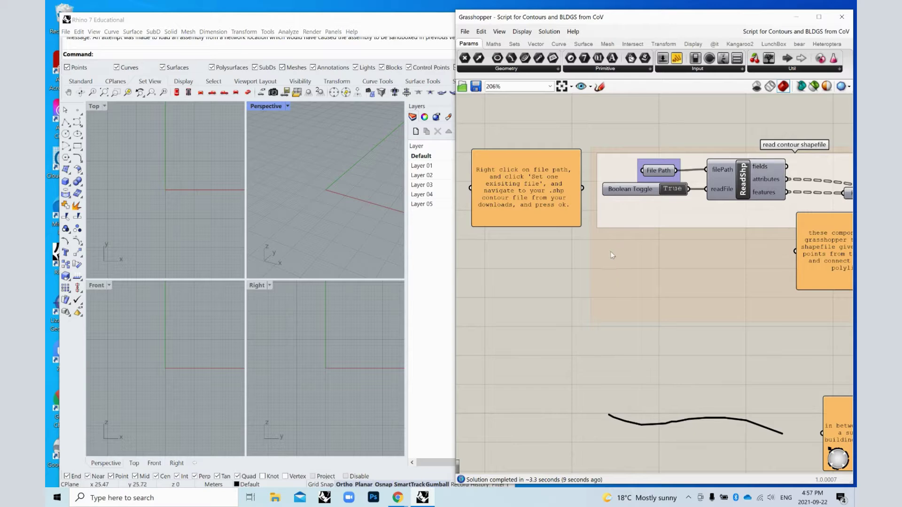
{"action": "scroll", "coordinate": [554, 202], "scroll_direction": "down", "scroll_amount": 5}
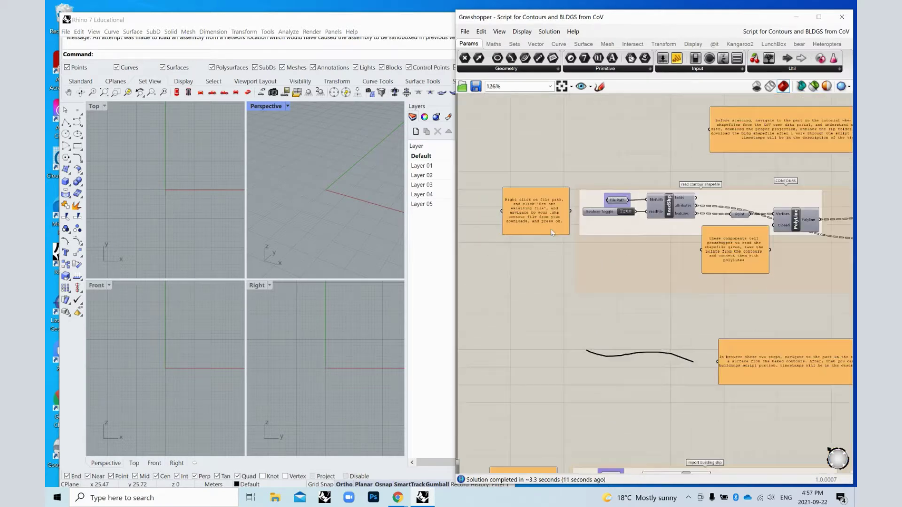
{"action": "scroll", "coordinate": [551, 157], "scroll_direction": "down", "scroll_amount": 2}
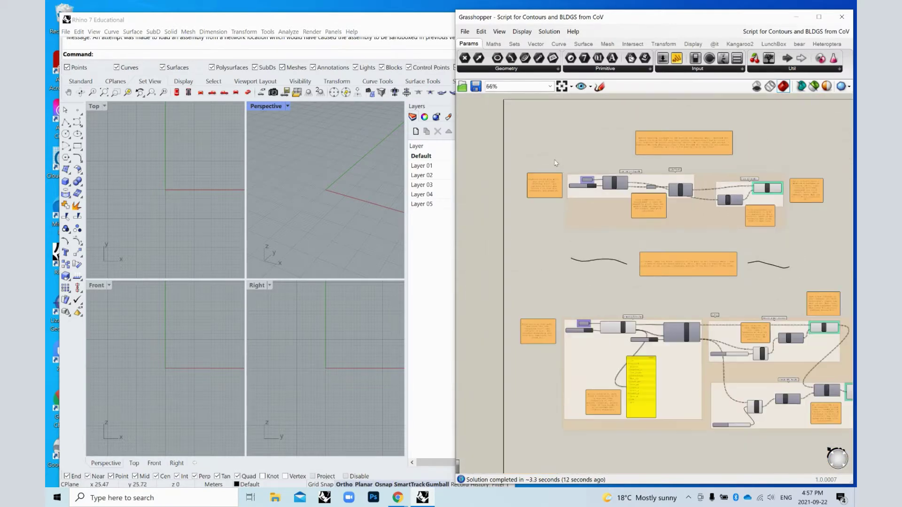
{"action": "middle_click", "coordinate": [797, 239]}
{"action": "scroll", "coordinate": [546, 229], "scroll_direction": "down", "scroll_amount": 1}
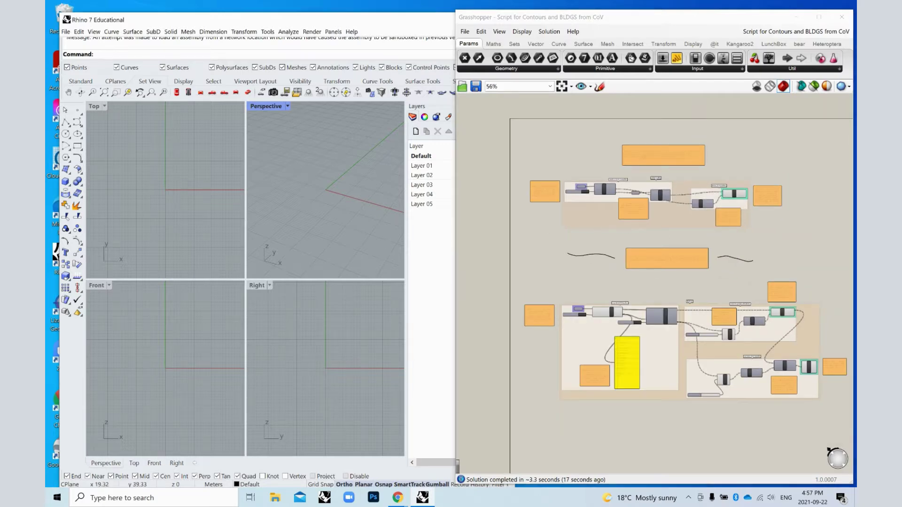
{"action": "left_click", "coordinate": [398, 498]}
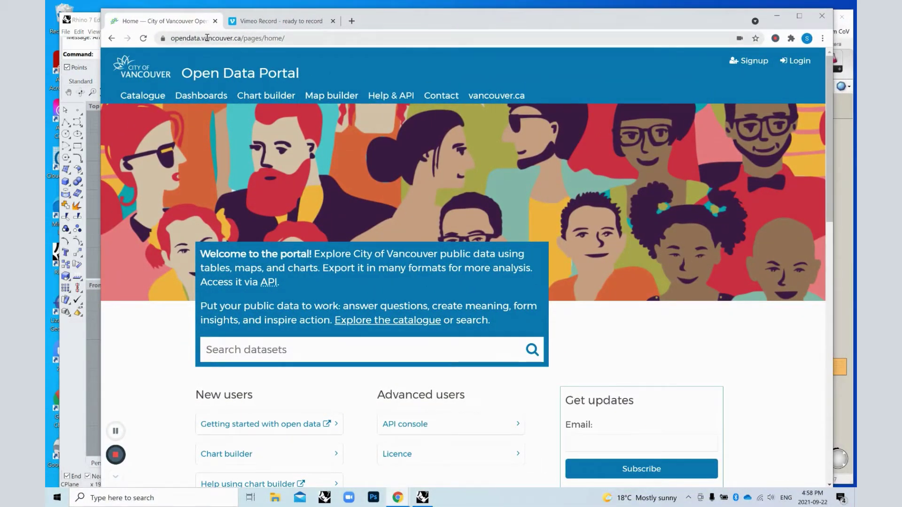
Search the portal for 'contours' and show the 1-metre elevation contours dataset on its map
{"action": "left_click", "coordinate": [296, 351]}
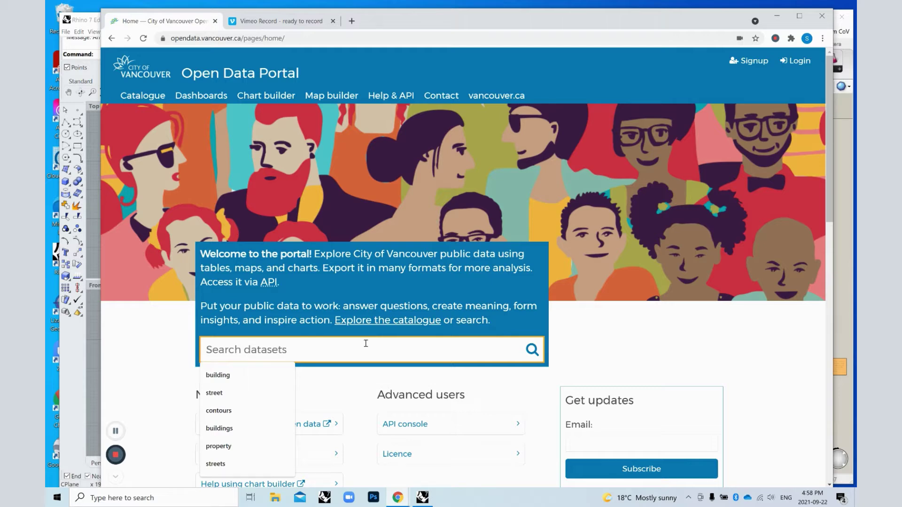
{"action": "type", "text": "contours"}
{"action": "key", "text": "Return"}
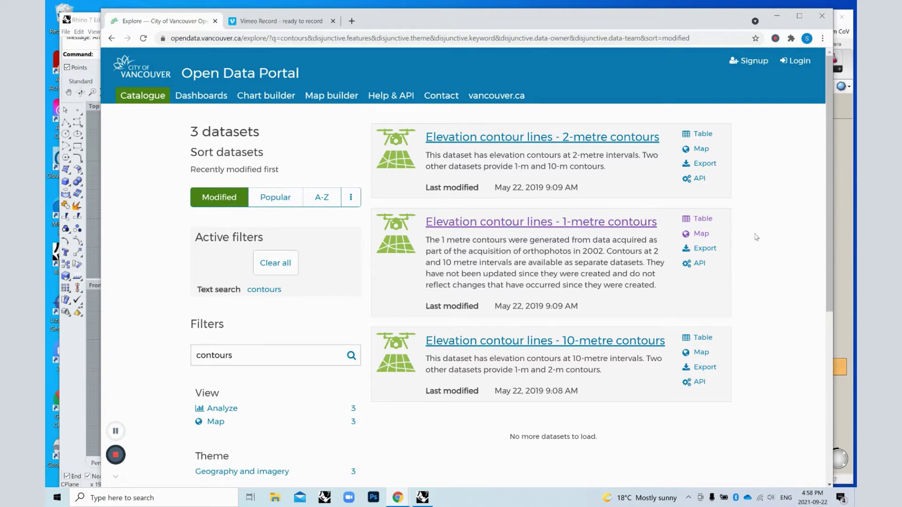
{"action": "left_click", "coordinate": [575, 222]}
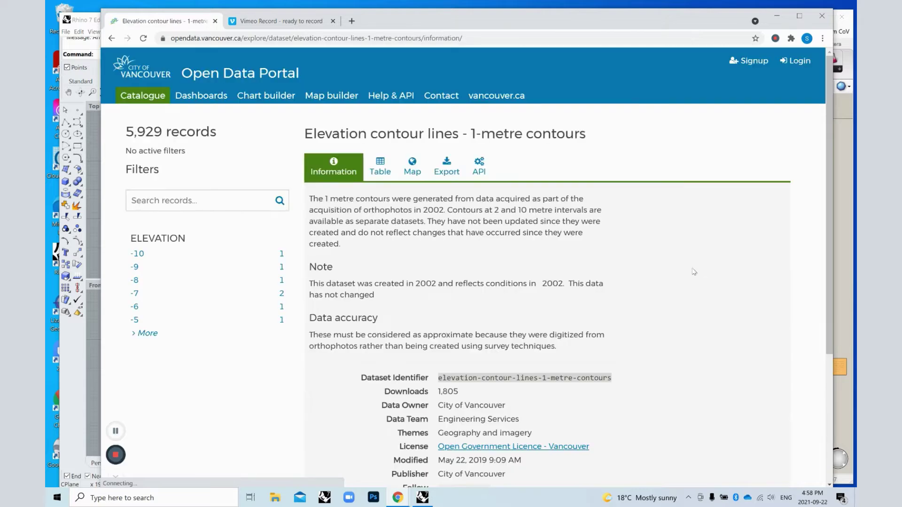
{"action": "left_click", "coordinate": [412, 166]}
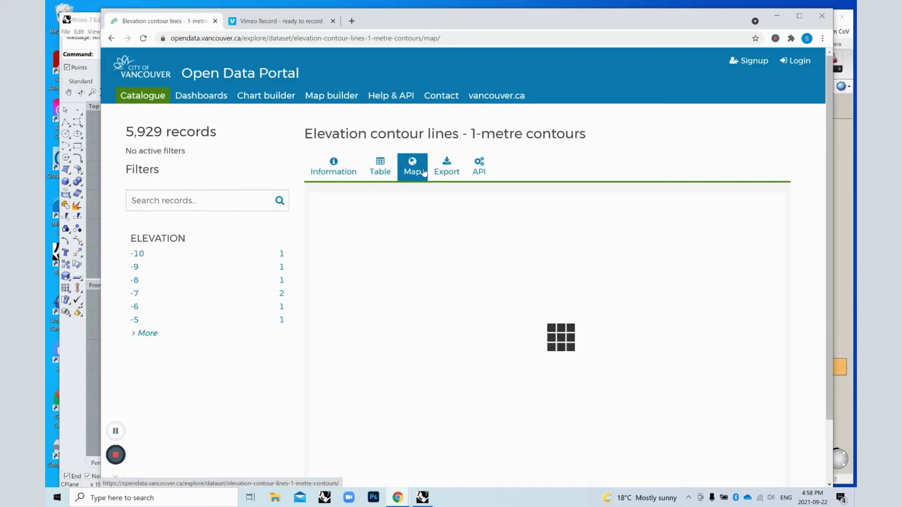
{"action": "scroll", "coordinate": [530, 116], "scroll_direction": "down", "scroll_amount": 1}
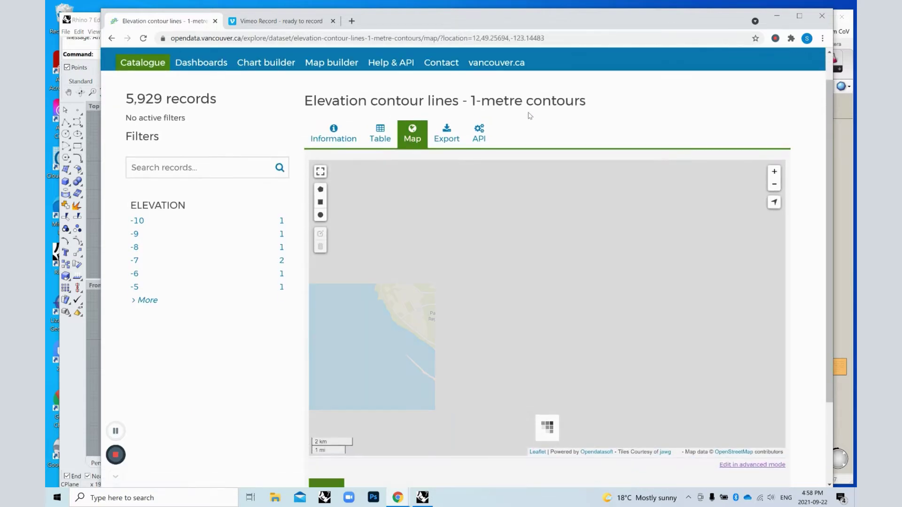
{"action": "scroll", "coordinate": [530, 115], "scroll_direction": "down", "scroll_amount": 1}
{"action": "scroll", "coordinate": [455, 249], "scroll_direction": "up", "scroll_amount": 2}
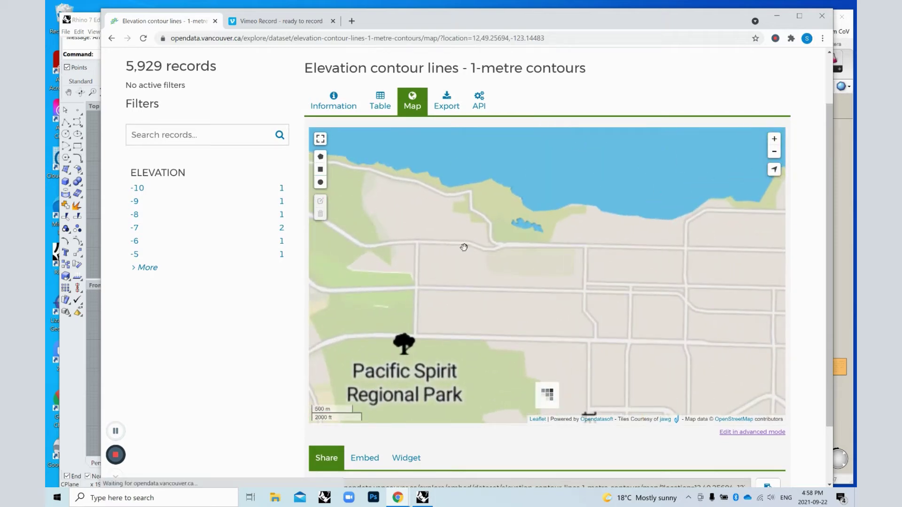
Draw a rectangle filter over the site near West 4th Avenue, leaving 46 records
{"action": "left_click", "coordinate": [321, 170]}
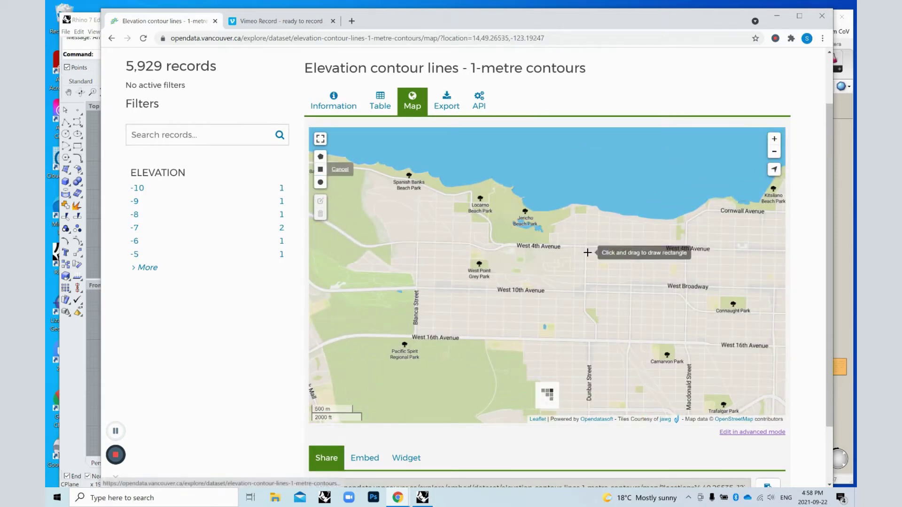
{"action": "scroll", "coordinate": [432, 214], "scroll_direction": "down", "scroll_amount": 2}
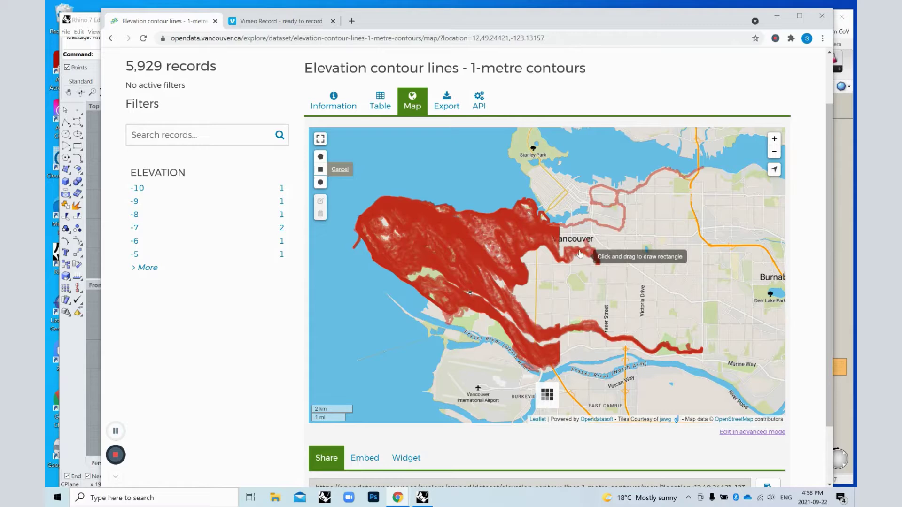
{"action": "scroll", "coordinate": [449, 237], "scroll_direction": "up", "scroll_amount": 2}
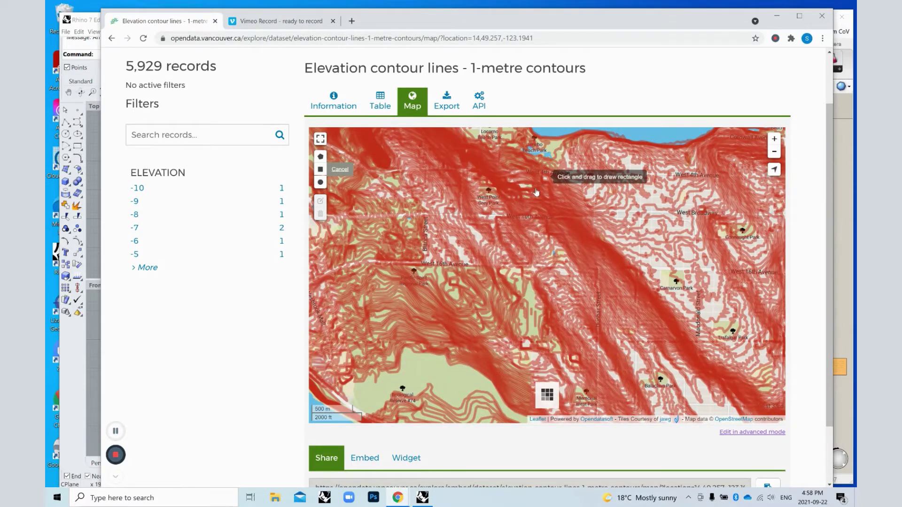
{"action": "scroll", "coordinate": [544, 180], "scroll_direction": "up", "scroll_amount": 2}
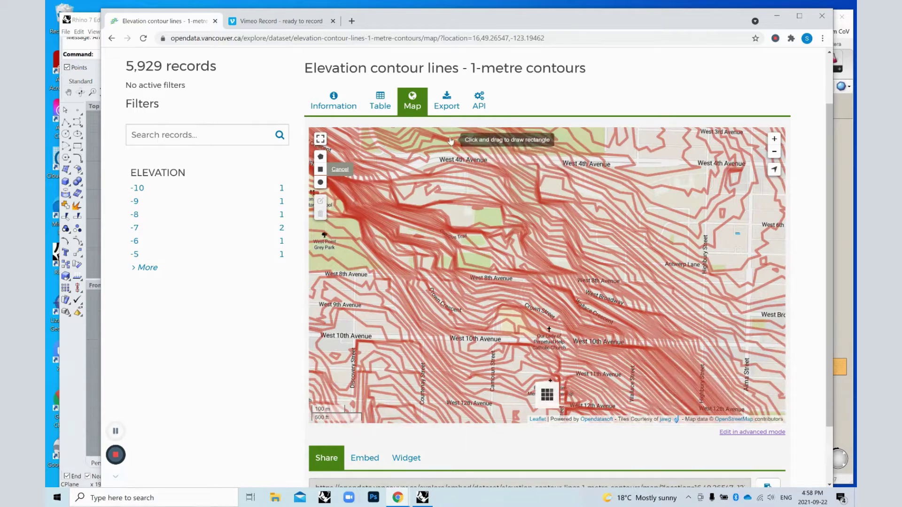
{"action": "left_click_drag", "start_coordinate": [452, 130], "coordinate": [600, 272]}
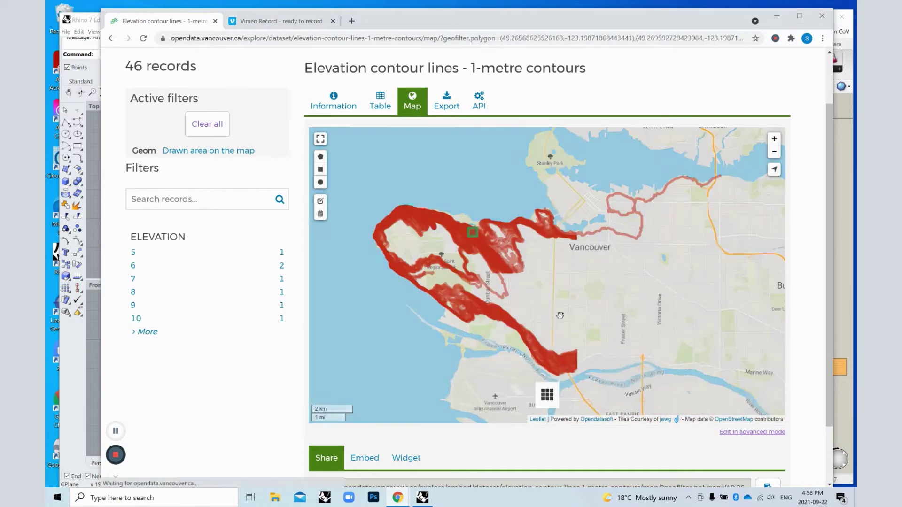
{"action": "scroll", "coordinate": [481, 257], "scroll_direction": "up", "scroll_amount": 2}
{"action": "scroll", "coordinate": [482, 257], "scroll_direction": "up", "scroll_amount": 6}
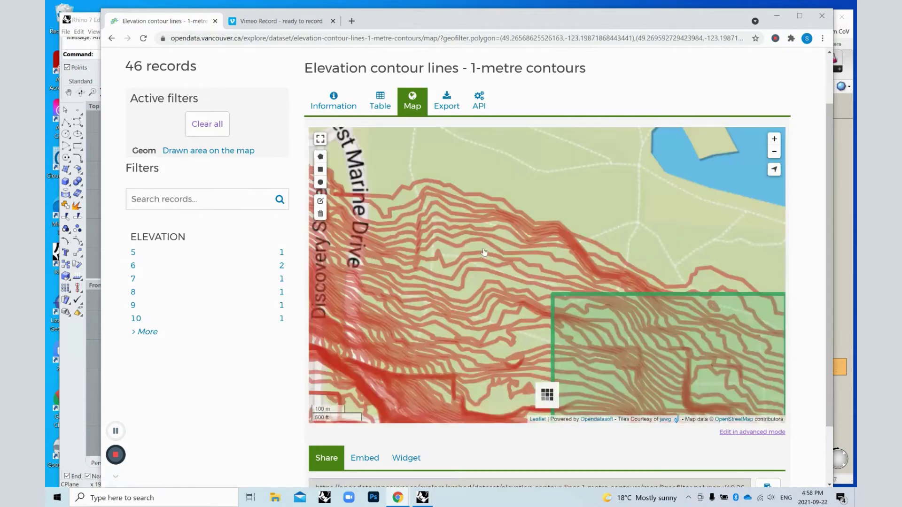
{"action": "scroll", "coordinate": [450, 206], "scroll_direction": "down", "scroll_amount": 2}
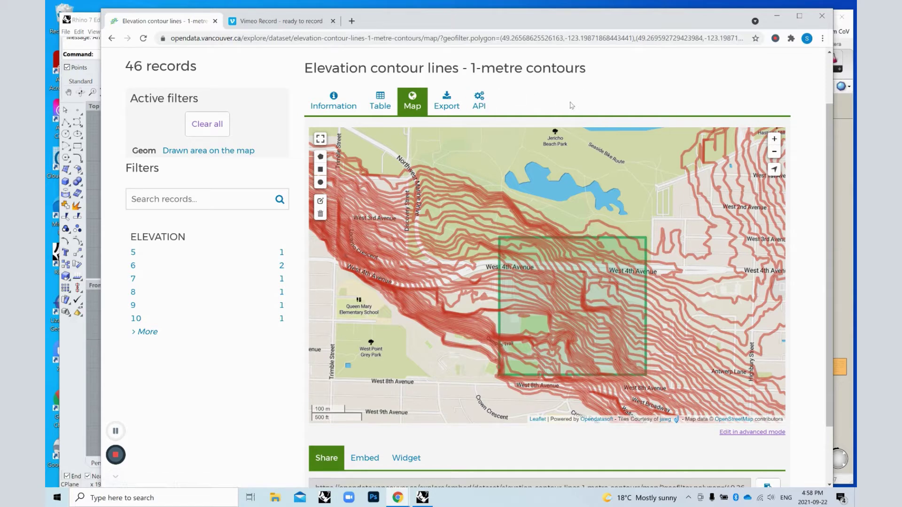
Download the 46 selected contour records as a shapefile in EPSG:26910
{"action": "left_click", "coordinate": [454, 100]}
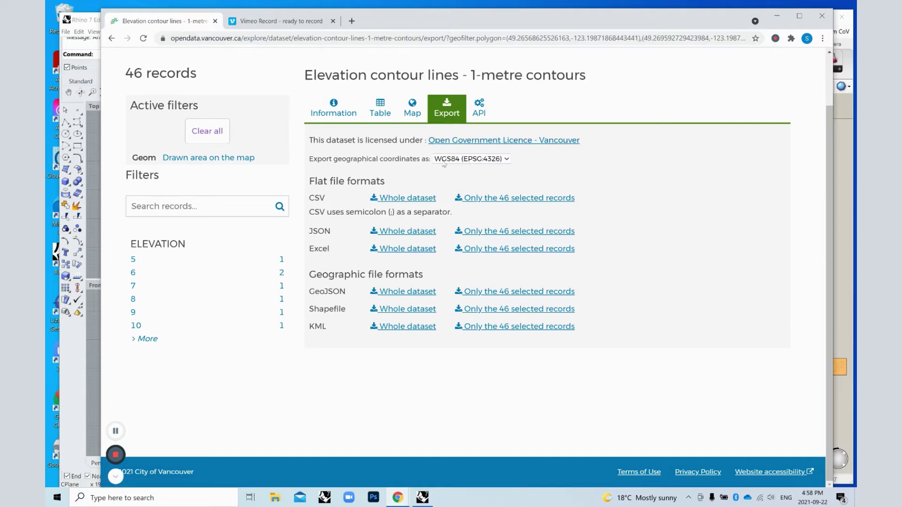
{"action": "left_click", "coordinate": [484, 160]}
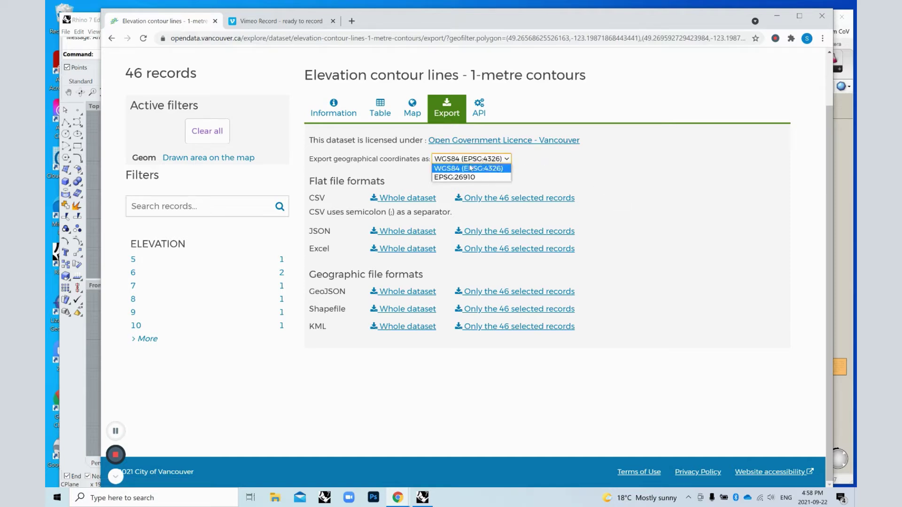
{"action": "left_click", "coordinate": [459, 178]}
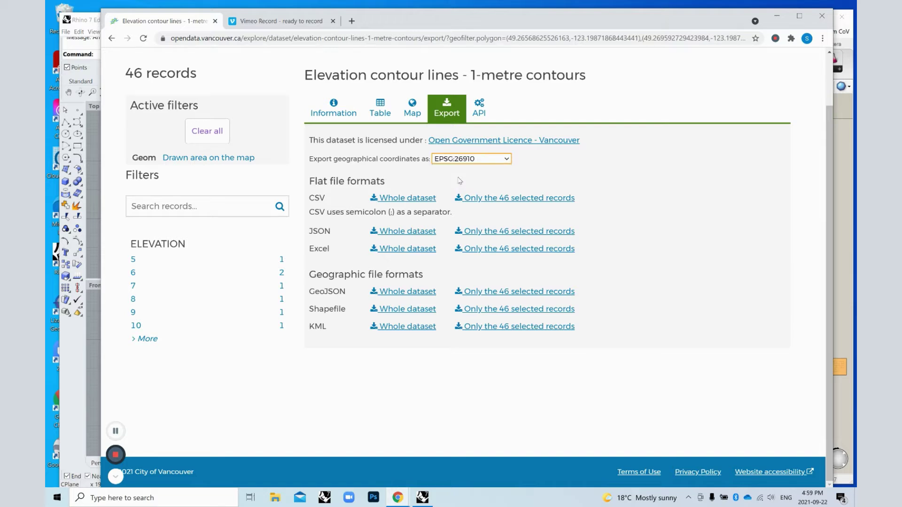
{"action": "left_click", "coordinate": [513, 311]}
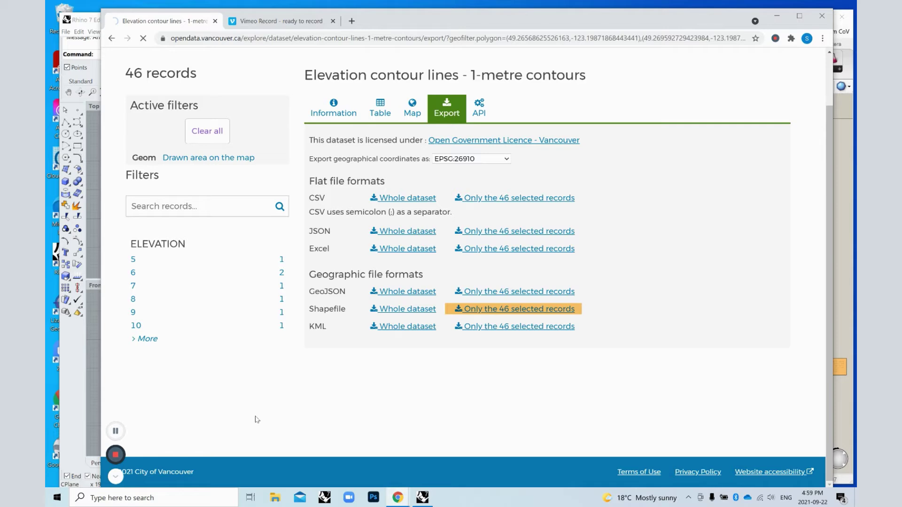
Unblock the downloaded contours zip through its Properties in the Downloads folder
{"action": "key", "text": "alt+Tab"}
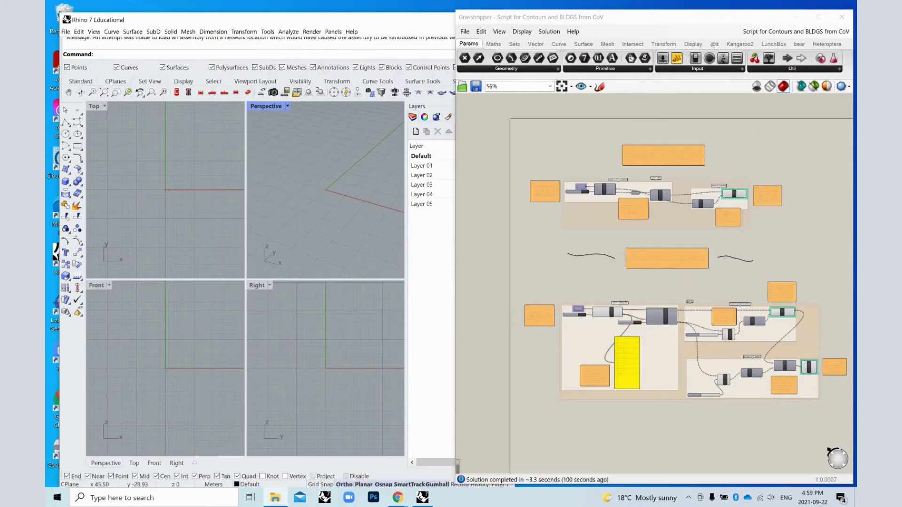
{"action": "left_click", "coordinate": [275, 498]}
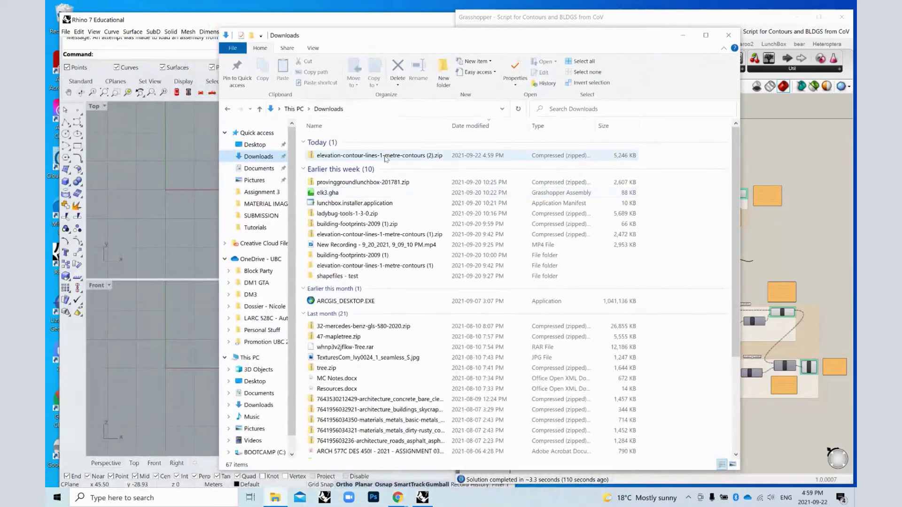
{"action": "left_click", "coordinate": [386, 156]}
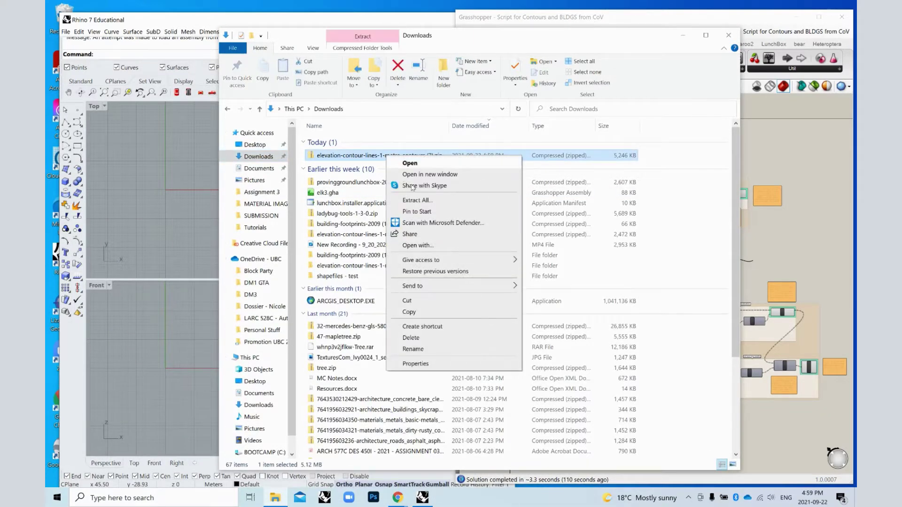
{"action": "left_click", "coordinate": [426, 364]}
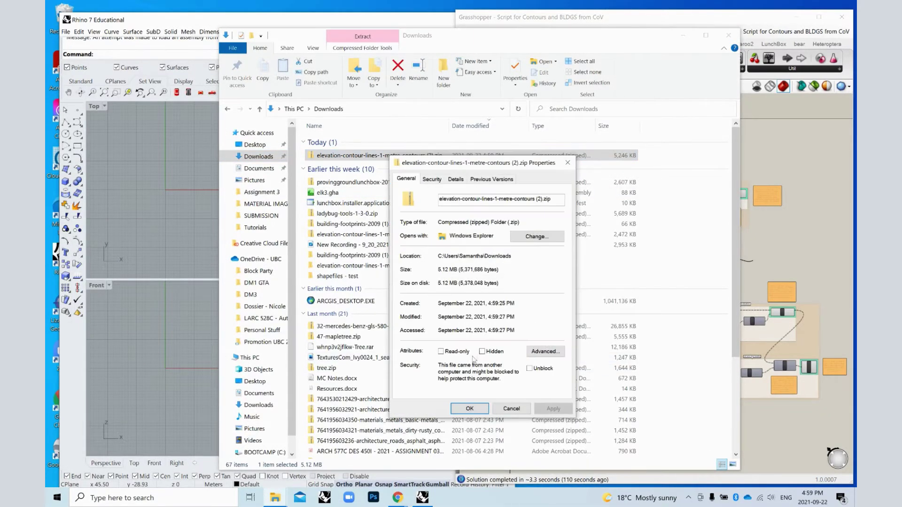
{"action": "left_click", "coordinate": [529, 369]}
{"action": "left_click", "coordinate": [553, 409]}
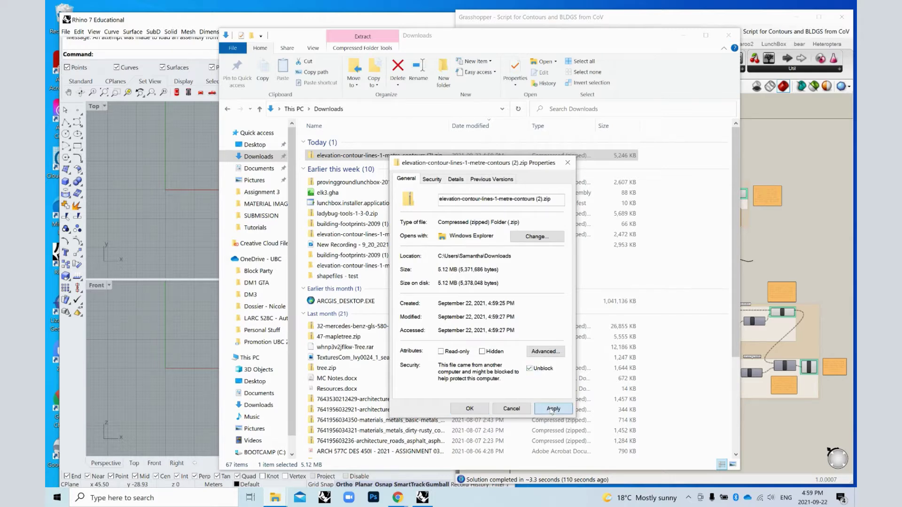
{"action": "left_click", "coordinate": [469, 408]}
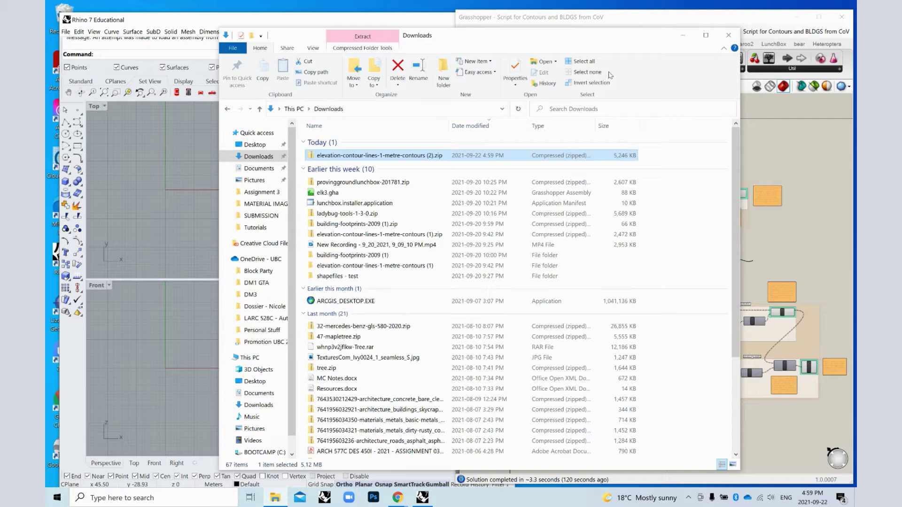
Extract all files from the contours zip into Downloads and return to the browser
{"action": "left_click", "coordinate": [384, 46]}
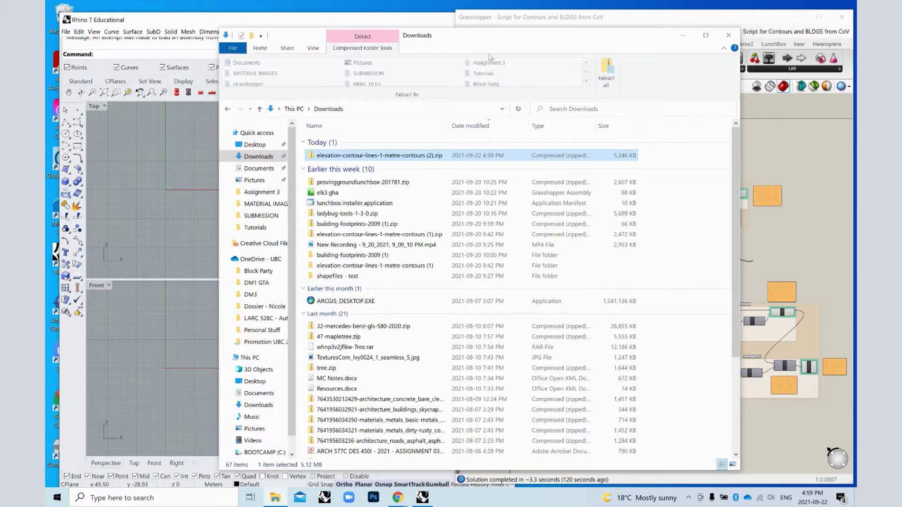
{"action": "left_click", "coordinate": [607, 71]}
{"action": "left_click", "coordinate": [538, 353]}
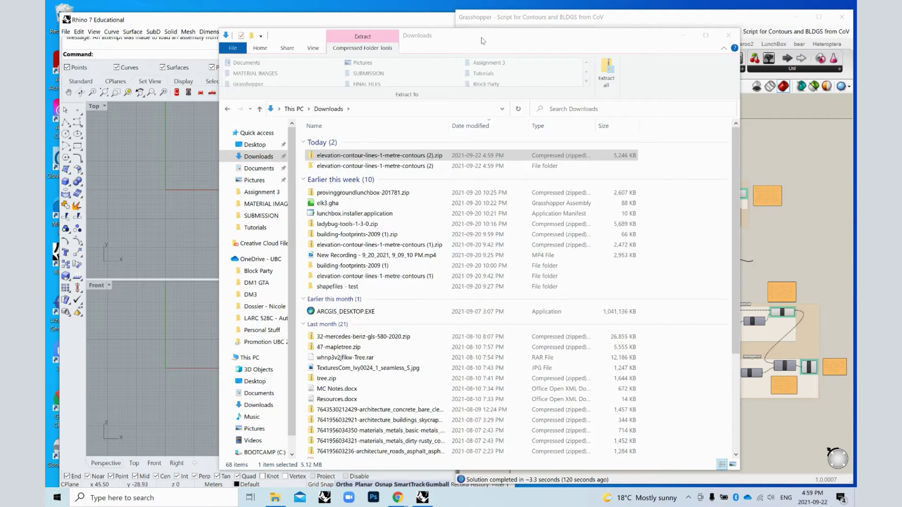
{"action": "left_click_drag", "start_coordinate": [482, 41], "coordinate": [857, 42]}
{"action": "left_click", "coordinate": [397, 497]}
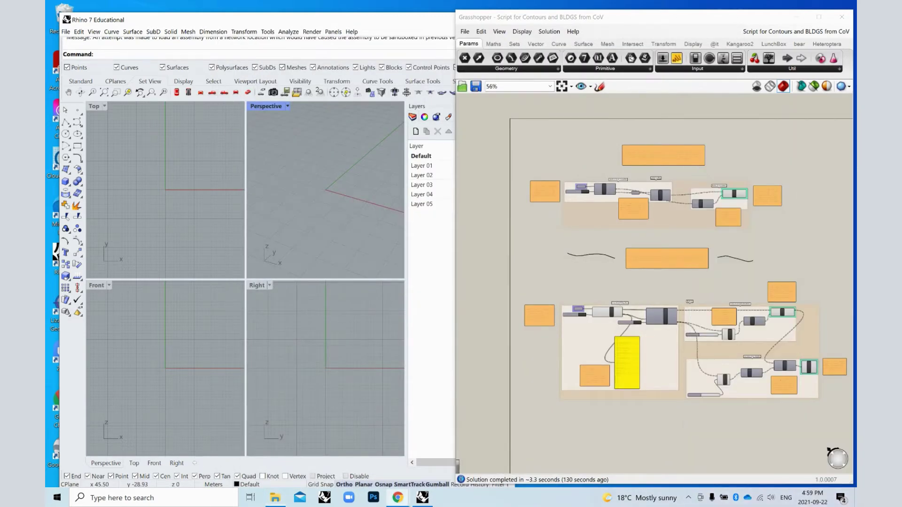
Return to the portal home page and search for 'buildings' datasets
{"action": "left_click_drag", "start_coordinate": [500, 47], "coordinate": [434, 43]}
{"action": "scroll", "coordinate": [329, 75], "scroll_direction": "up", "scroll_amount": 2}
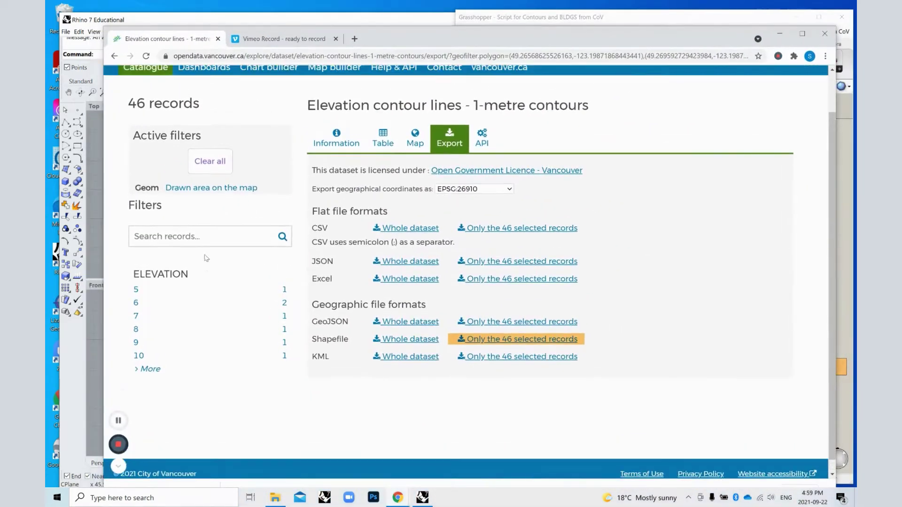
{"action": "left_click", "coordinate": [140, 97]}
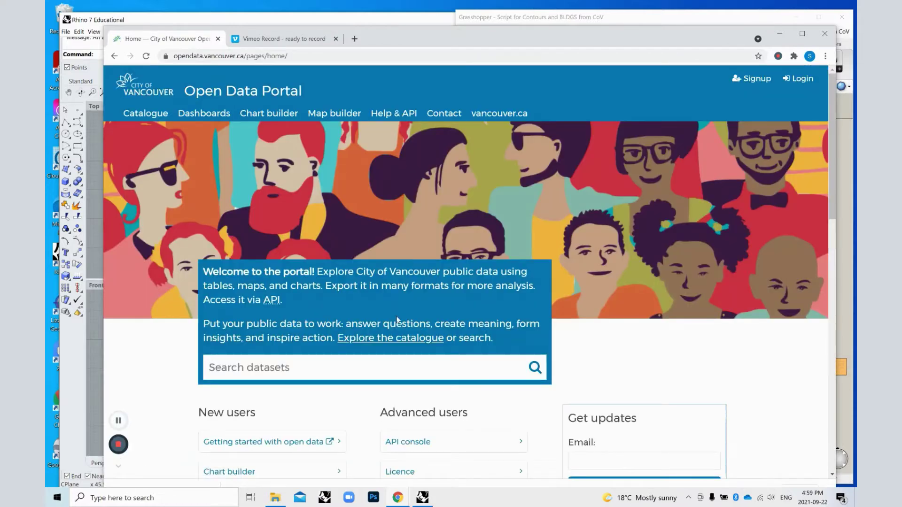
{"action": "left_click", "coordinate": [399, 362]}
{"action": "type", "text": "bu"}
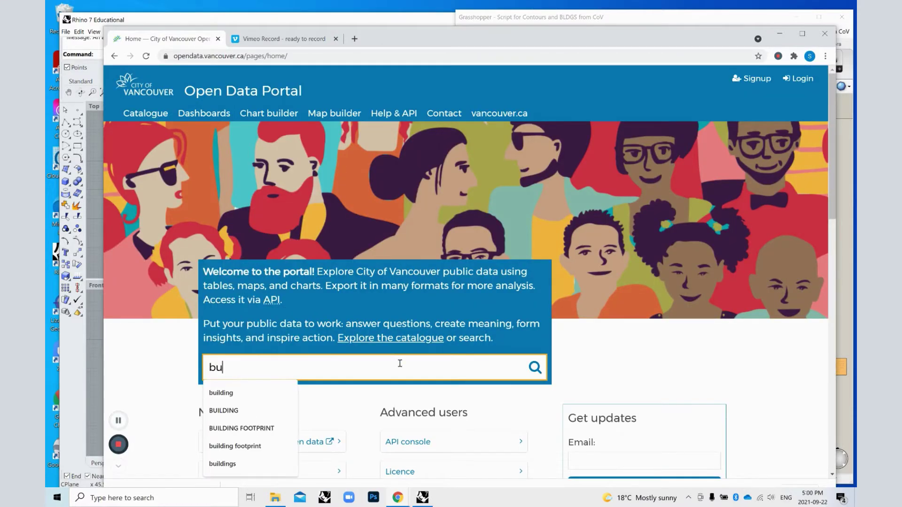
{"action": "type", "text": "ildings"}
{"action": "key", "text": "Return"}
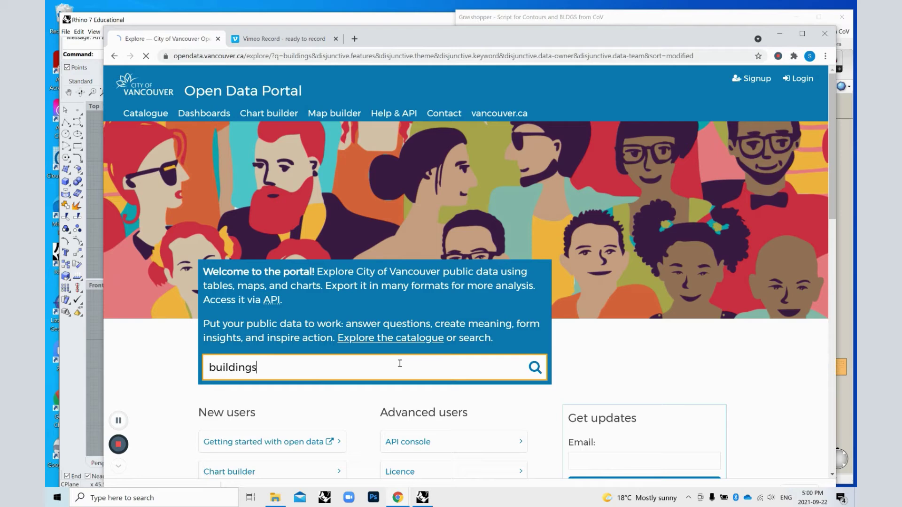
Search 'building footprint' and open the Building footprints 2009 dataset (124,181 records)
{"action": "left_click", "coordinate": [252, 373]}
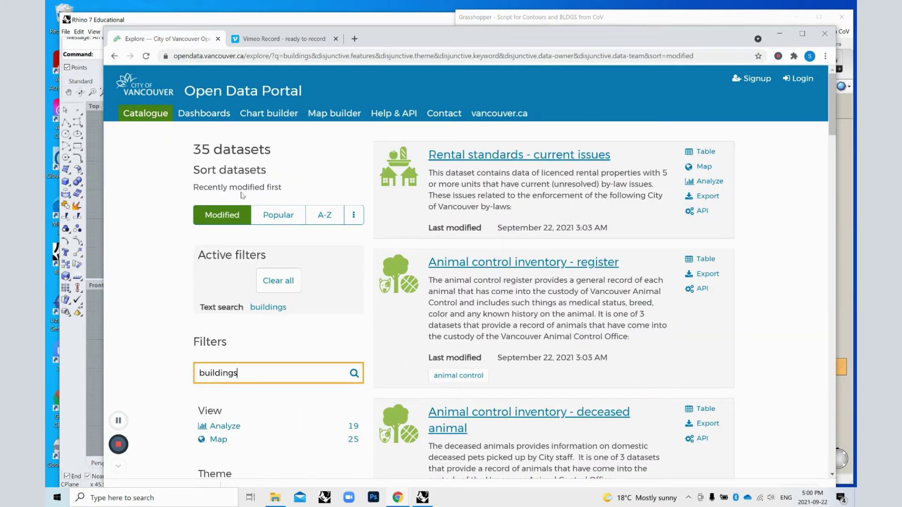
{"action": "left_click", "coordinate": [208, 92]}
{"action": "left_click", "coordinate": [277, 377]}
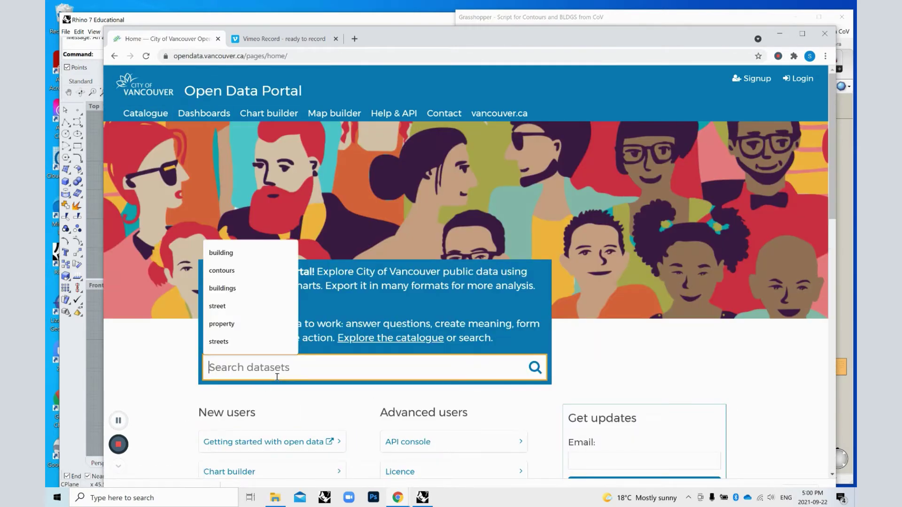
{"action": "type", "text": "building footpri"}
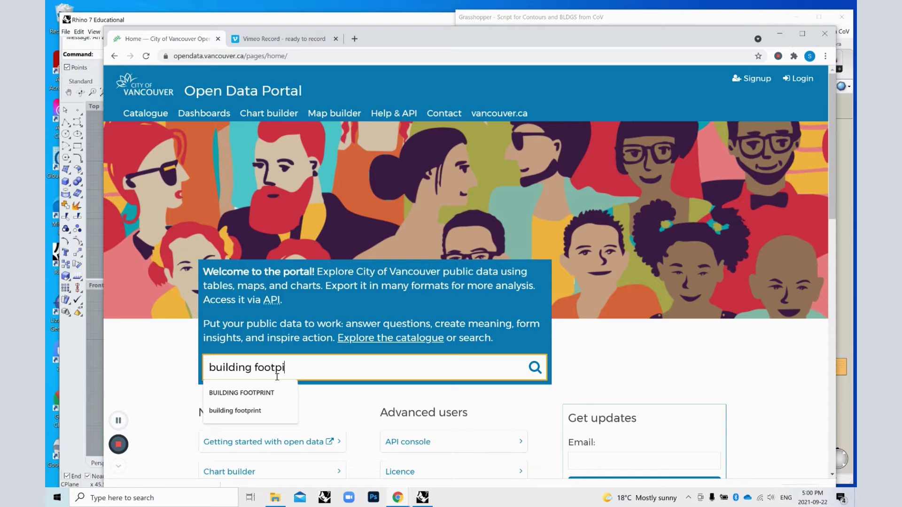
{"action": "type", "text": "n"}
{"action": "key", "text": "BackSpace"}
{"action": "key", "text": "BackSpace"}
{"action": "type", "text": "rint"}
{"action": "key", "text": "Return"}
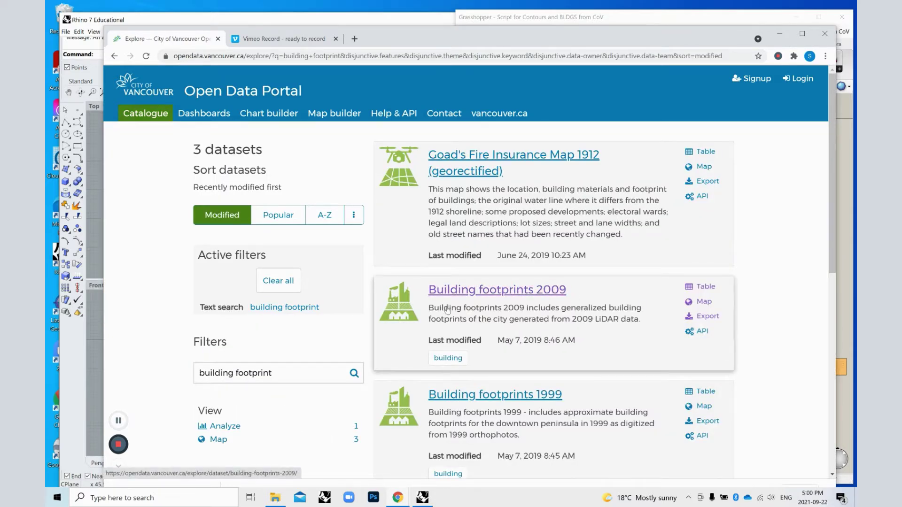
{"action": "left_click", "coordinate": [544, 284]}
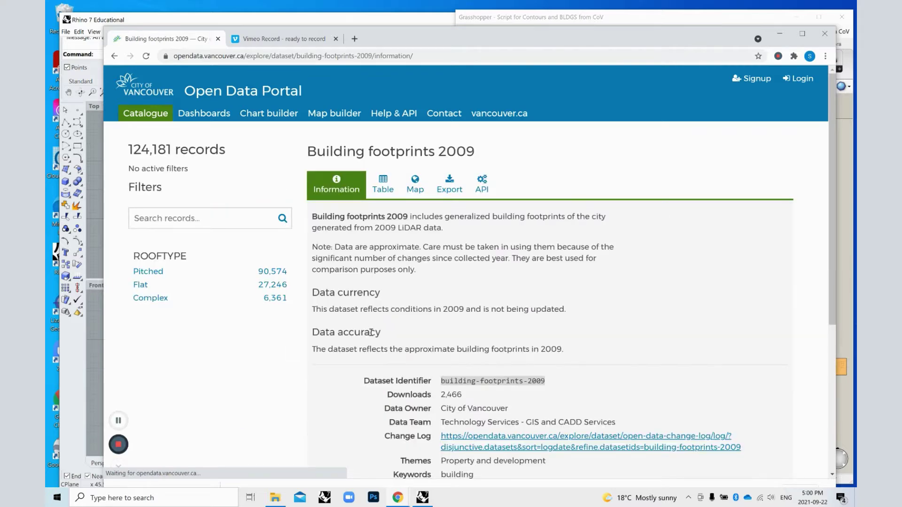
Show the building footprints on the map and filter them with a rectangle around the site
{"action": "scroll", "coordinate": [408, 220], "scroll_direction": "down", "scroll_amount": 1}
{"action": "left_click", "coordinate": [423, 159]}
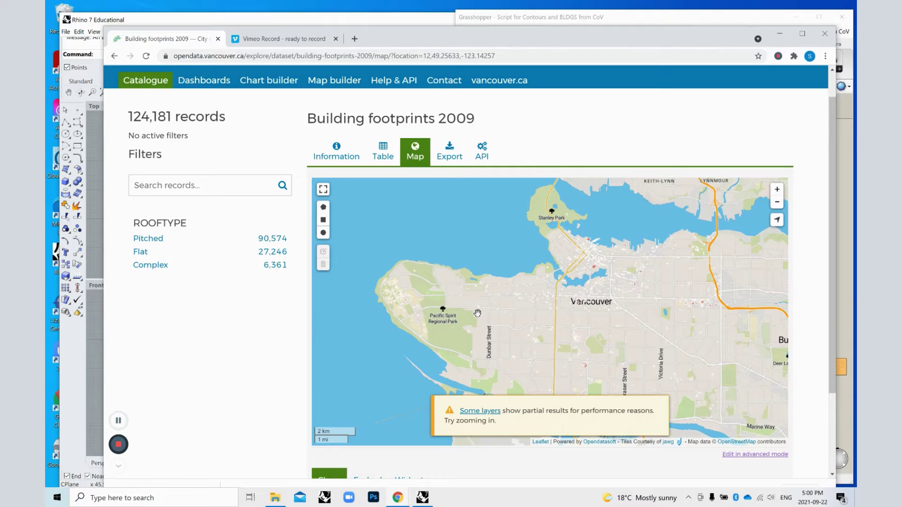
{"action": "scroll", "coordinate": [480, 310], "scroll_direction": "up", "scroll_amount": 2}
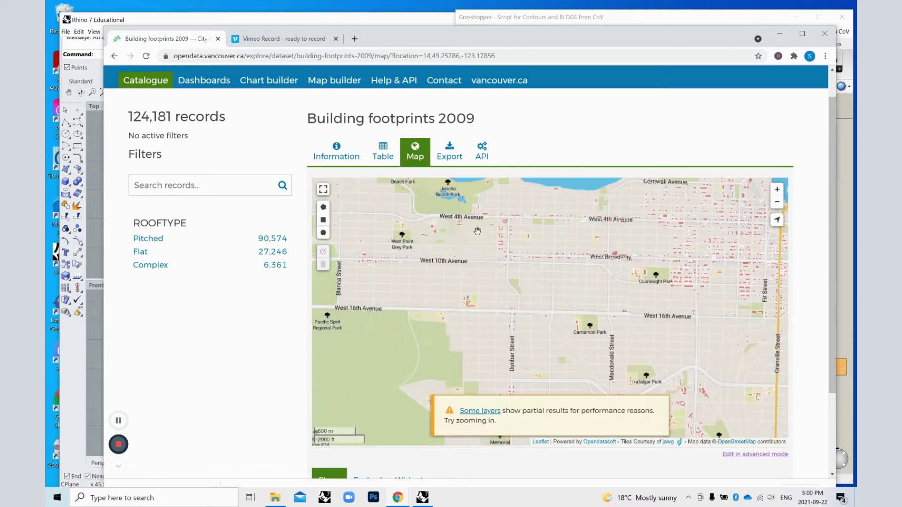
{"action": "scroll", "coordinate": [458, 198], "scroll_direction": "up", "scroll_amount": 2}
{"action": "scroll", "coordinate": [458, 199], "scroll_direction": "down", "scroll_amount": 3}
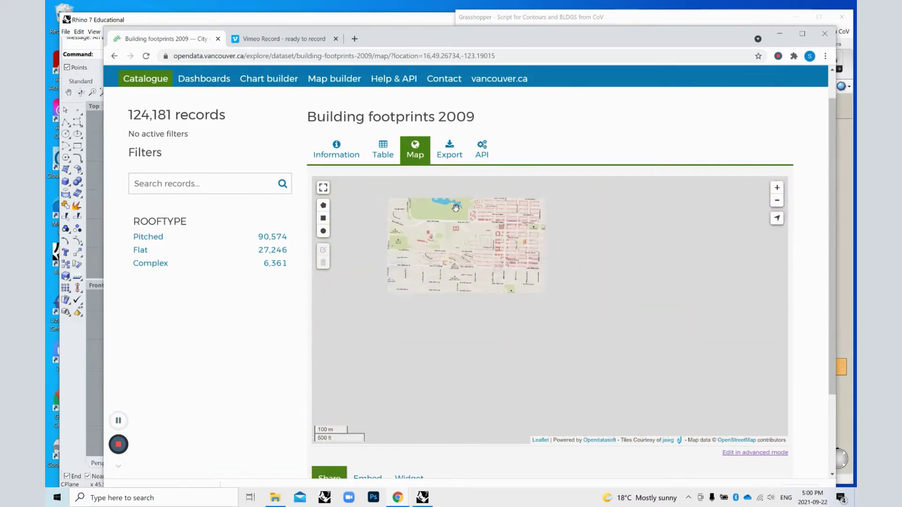
{"action": "scroll", "coordinate": [455, 202], "scroll_direction": "up", "scroll_amount": 2}
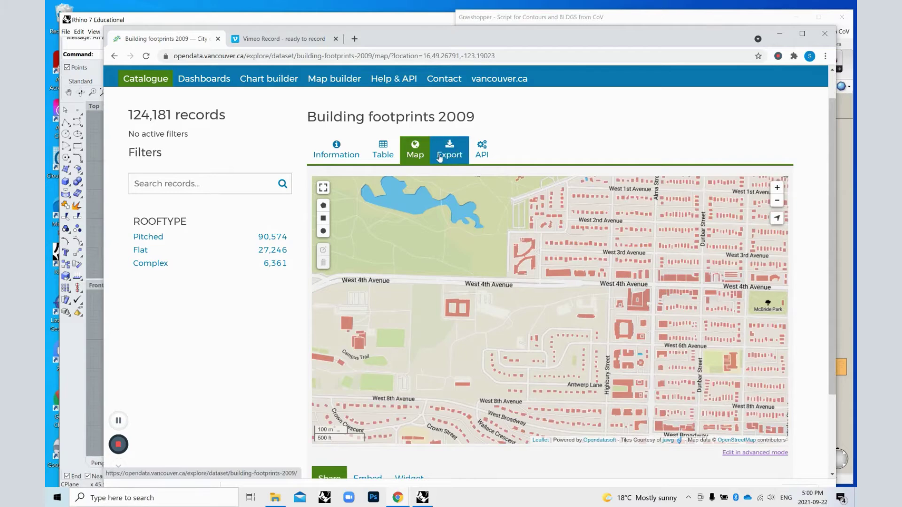
{"action": "left_click", "coordinate": [323, 218]}
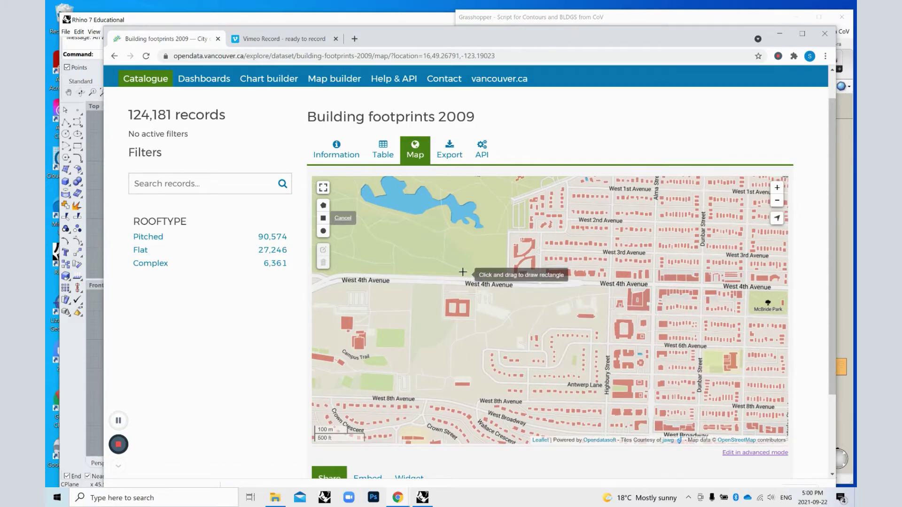
{"action": "scroll", "coordinate": [459, 268], "scroll_direction": "down", "scroll_amount": 4}
{"action": "scroll", "coordinate": [498, 265], "scroll_direction": "up", "scroll_amount": 4}
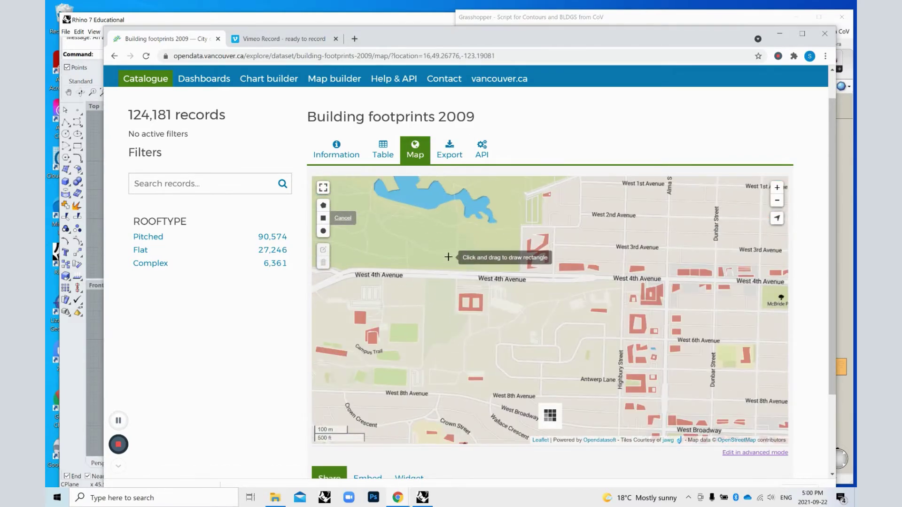
{"action": "scroll", "coordinate": [446, 249], "scroll_direction": "down", "scroll_amount": 2}
{"action": "left_click_drag", "start_coordinate": [444, 239], "coordinate": [507, 306]}
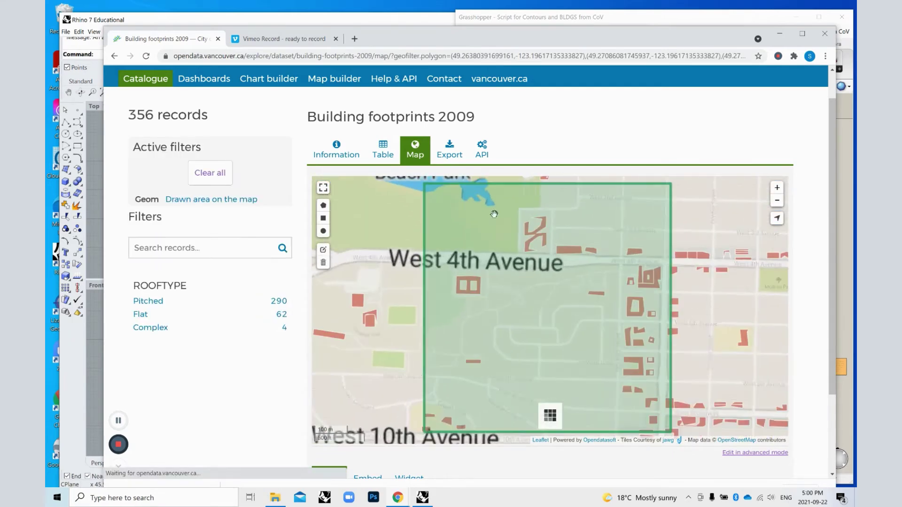
Download the 356 selected footprint records as an EPSG:26910 shapefile
{"action": "left_click", "coordinate": [450, 147]}
{"action": "left_click", "coordinate": [487, 201]}
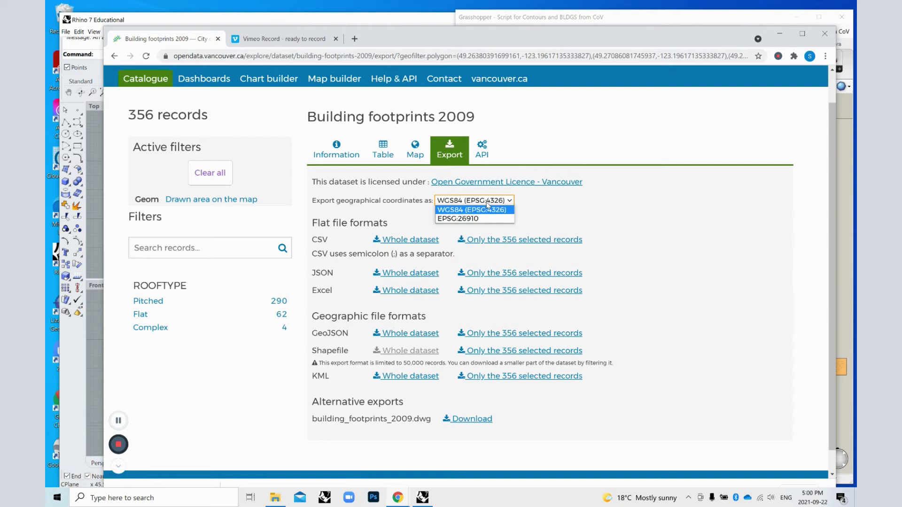
{"action": "left_click", "coordinate": [469, 219]}
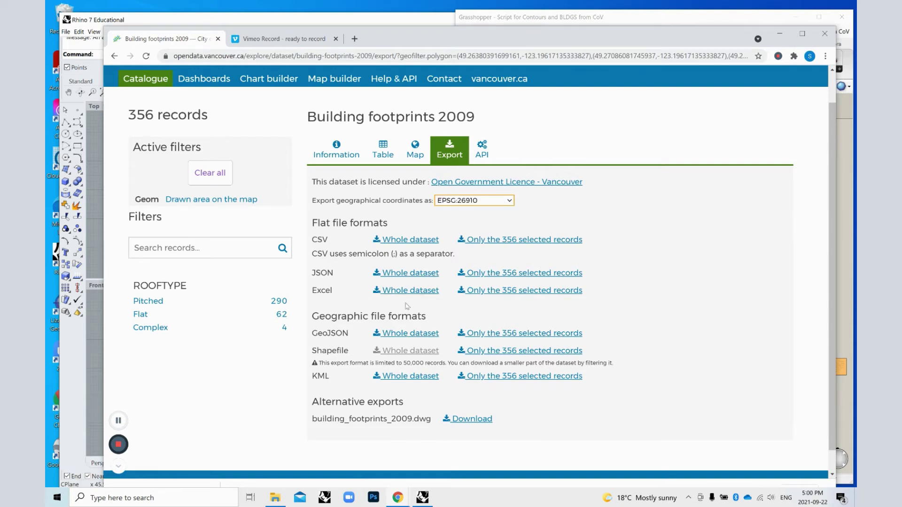
{"action": "left_click", "coordinate": [523, 353]}
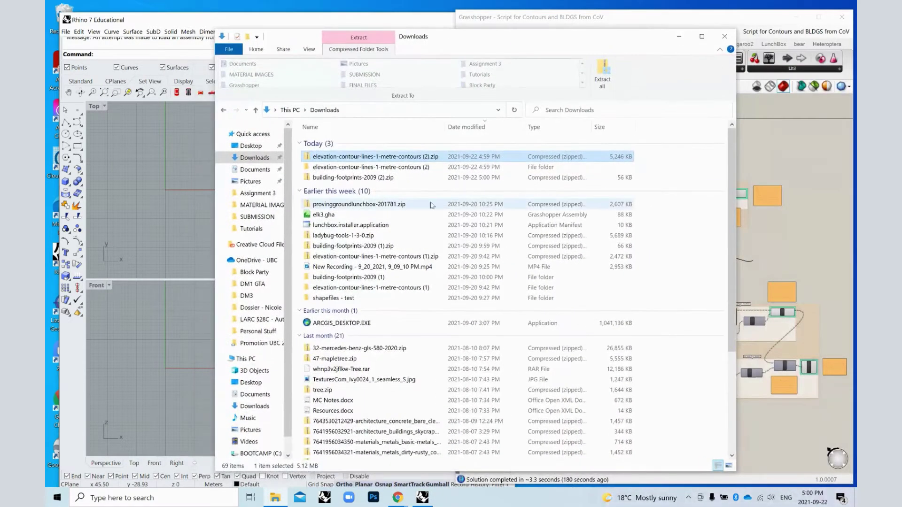
Unblock building-footprints-2009 (2).zip through its Properties dialog
{"action": "left_click", "coordinate": [356, 180]}
{"action": "right_click", "coordinate": [362, 179]}
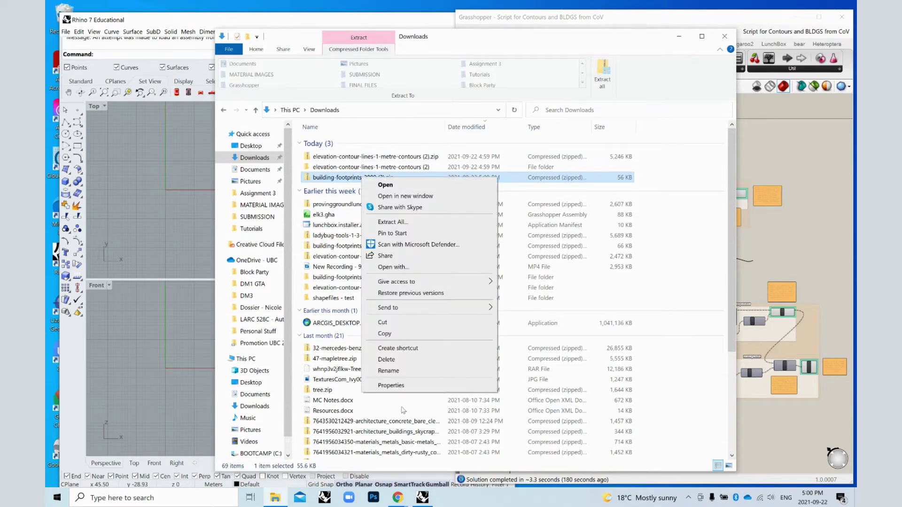
{"action": "left_click", "coordinate": [390, 385]}
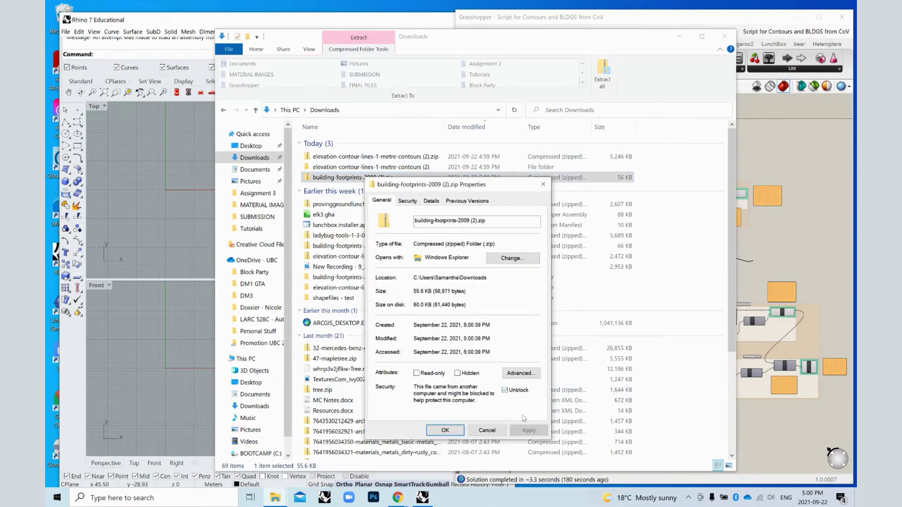
{"action": "left_click", "coordinate": [527, 430]}
{"action": "left_click", "coordinate": [445, 430]}
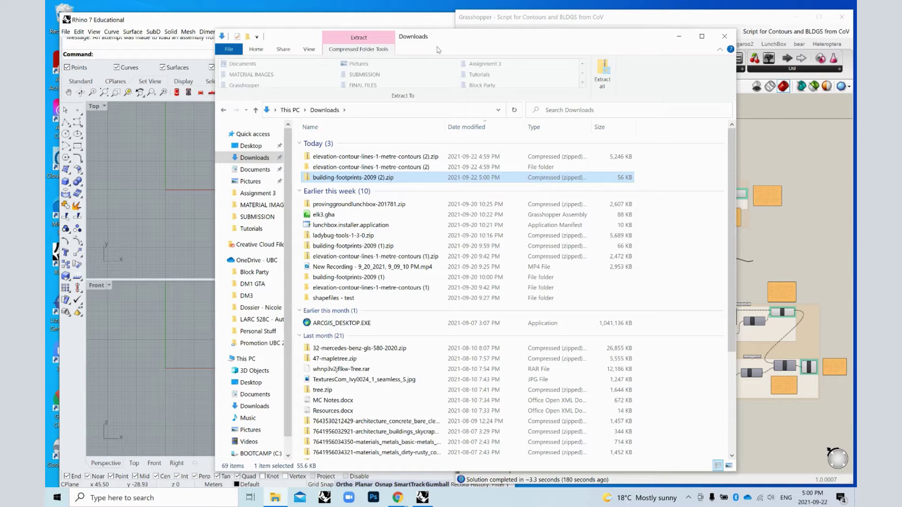
Extract the zip into a building-footprints-2009 (2) folder in Downloads
{"action": "left_click", "coordinate": [614, 77]}
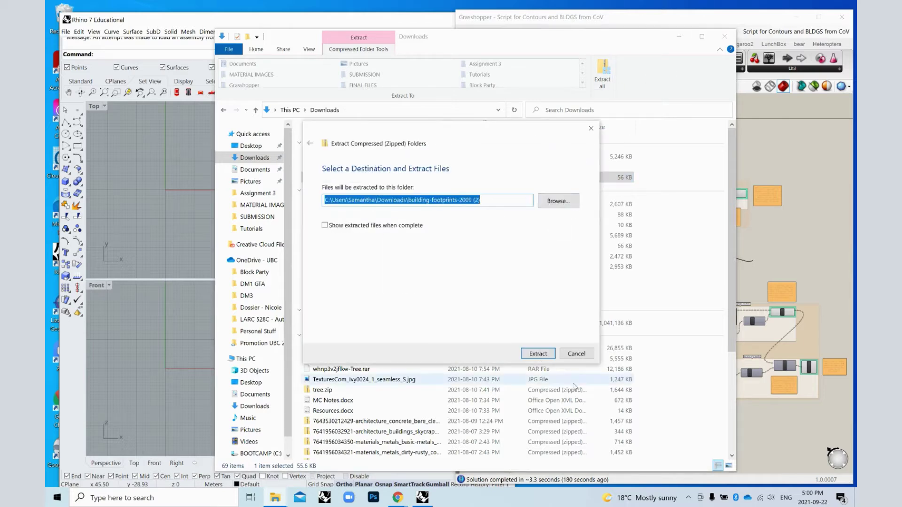
{"action": "left_click", "coordinate": [542, 356]}
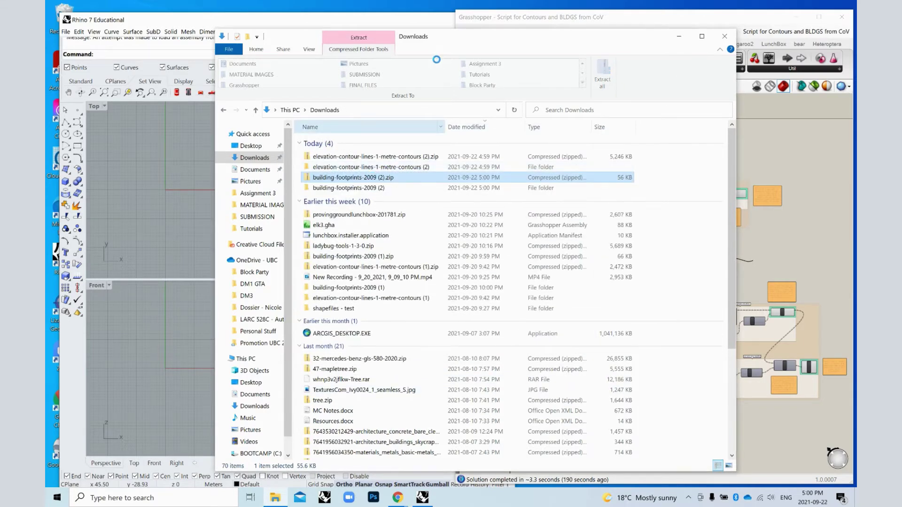
{"action": "left_click_drag", "start_coordinate": [435, 37], "coordinate": [899, 28]}
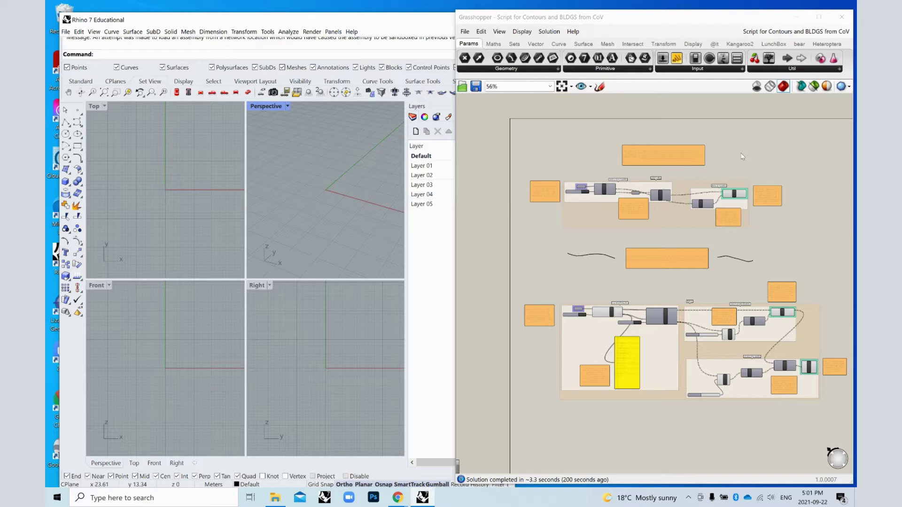
Pan and zoom the canvas to center the contour-reading components and their File Path input
{"action": "scroll", "coordinate": [580, 199], "scroll_direction": "up", "scroll_amount": 5}
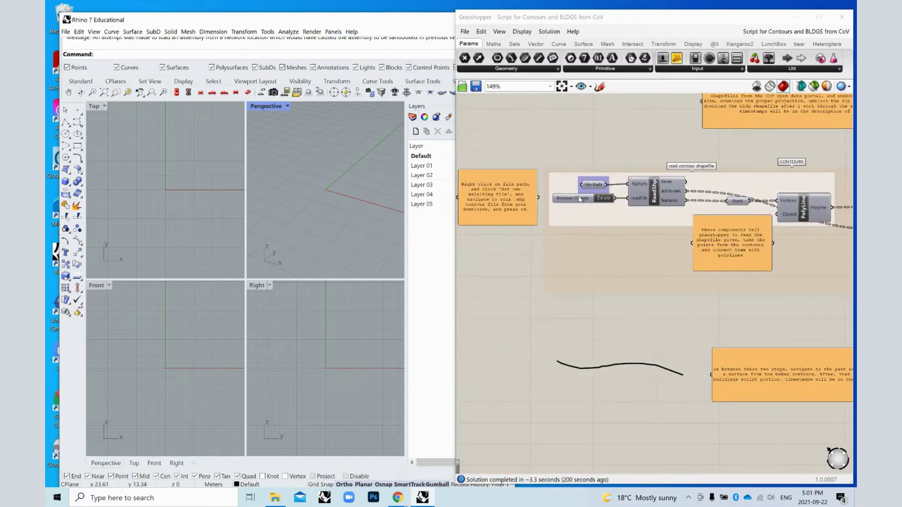
{"action": "scroll", "coordinate": [580, 199], "scroll_direction": "down", "scroll_amount": 2}
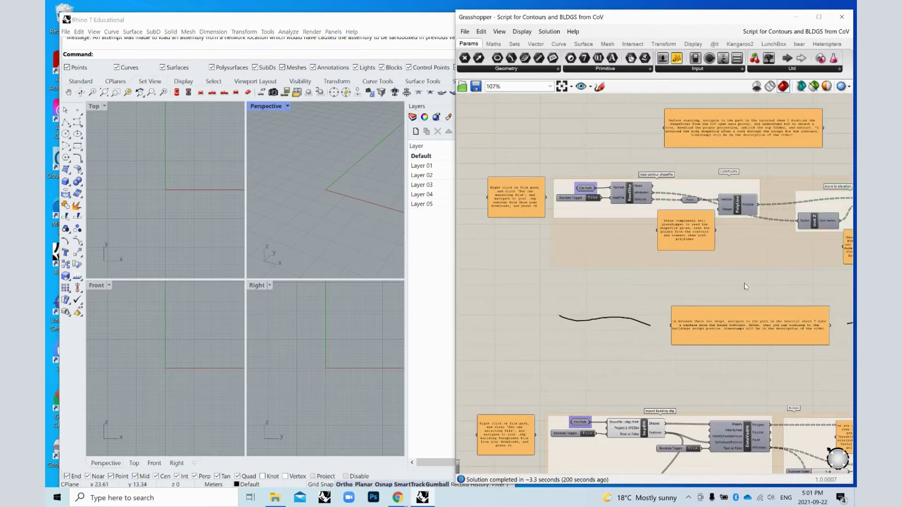
{"action": "scroll", "coordinate": [746, 286], "scroll_direction": "down", "scroll_amount": 1}
{"action": "right_click_drag", "start_coordinate": [733, 263], "coordinate": [657, 187]}
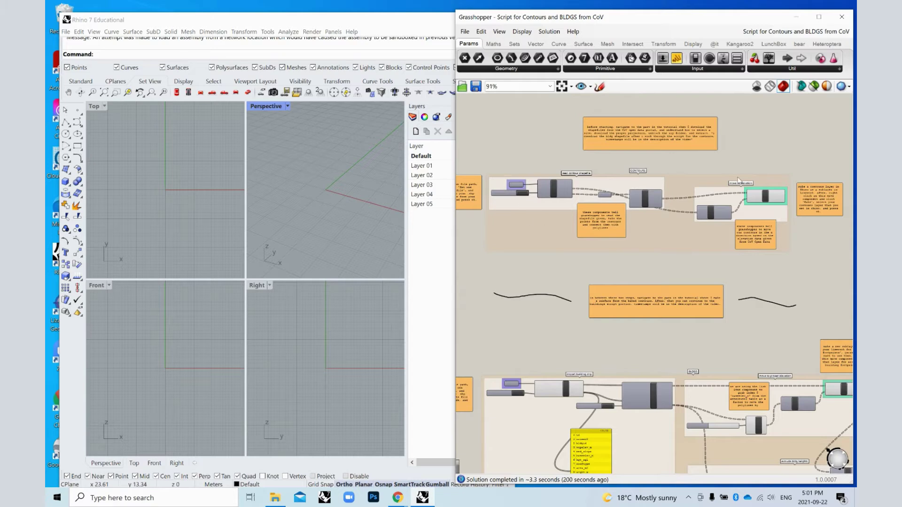
{"action": "scroll", "coordinate": [583, 223], "scroll_direction": "down", "scroll_amount": 1}
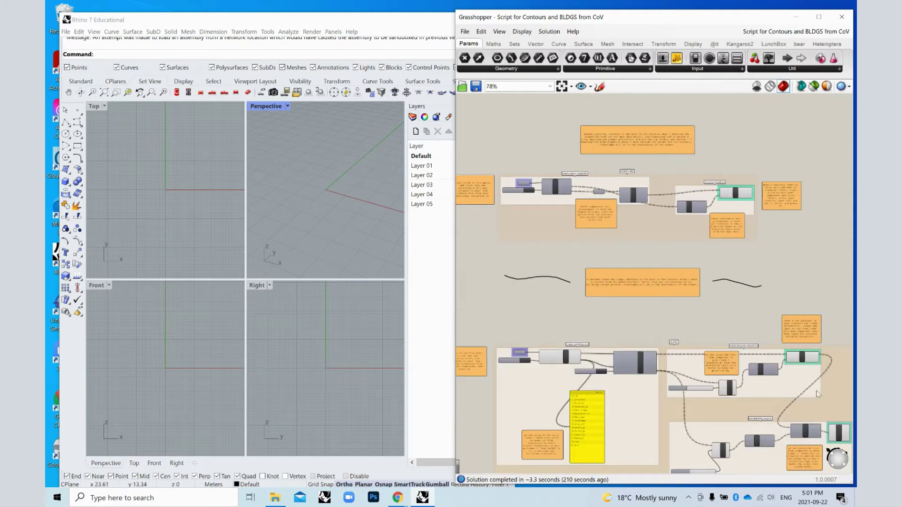
{"action": "scroll", "coordinate": [567, 218], "scroll_direction": "up", "scroll_amount": 1}
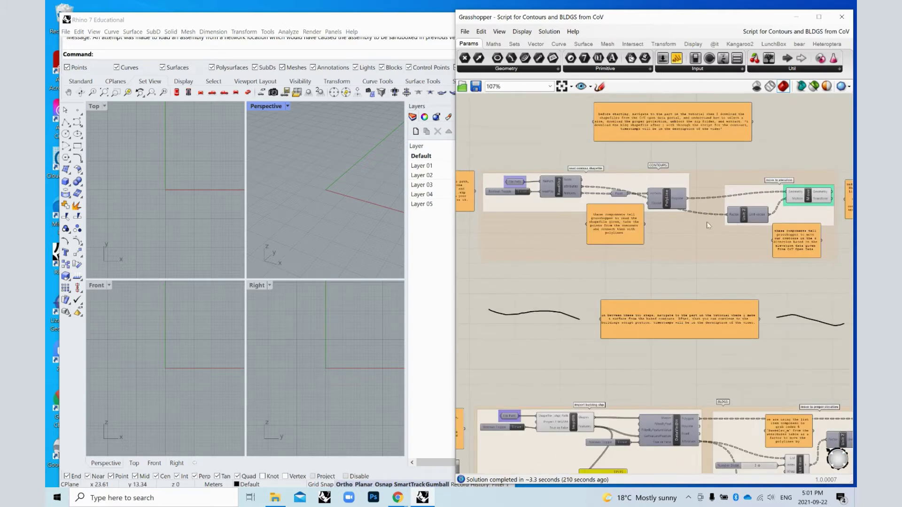
{"action": "scroll", "coordinate": [595, 181], "scroll_direction": "up", "scroll_amount": 2}
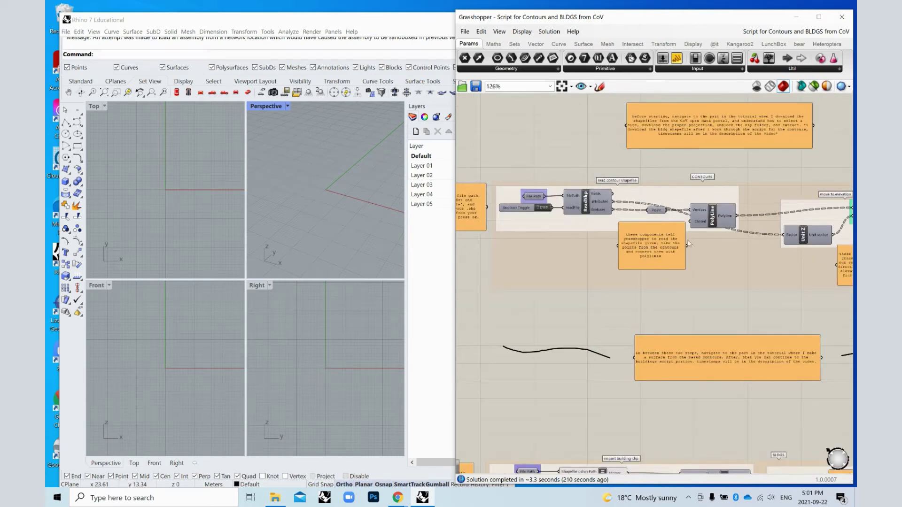
{"action": "right_click_drag", "start_coordinate": [688, 244], "coordinate": [722, 250]}
{"action": "scroll", "coordinate": [569, 204], "scroll_direction": "up", "scroll_amount": 2}
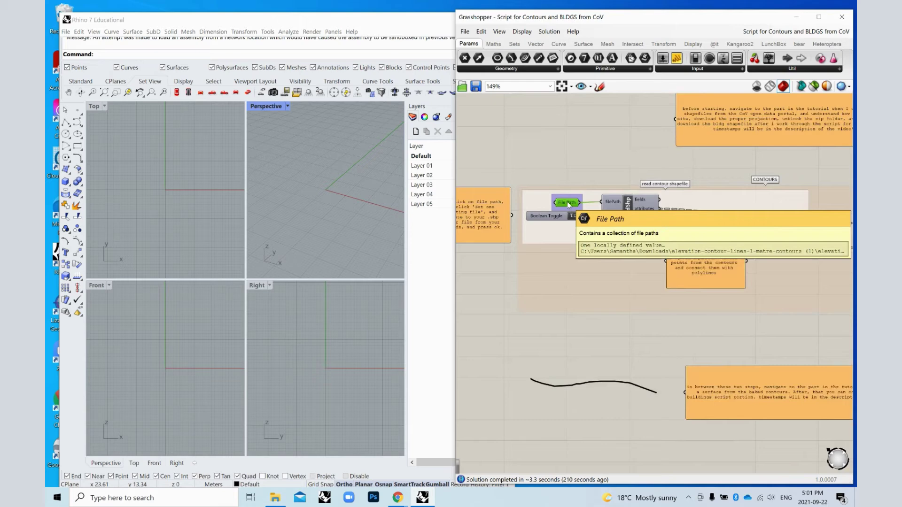
Point the contour File Path to elevation-contour-lines-1-metre-contours.shp in the Downloads (2) folder
{"action": "right_click", "coordinate": [565, 205]}
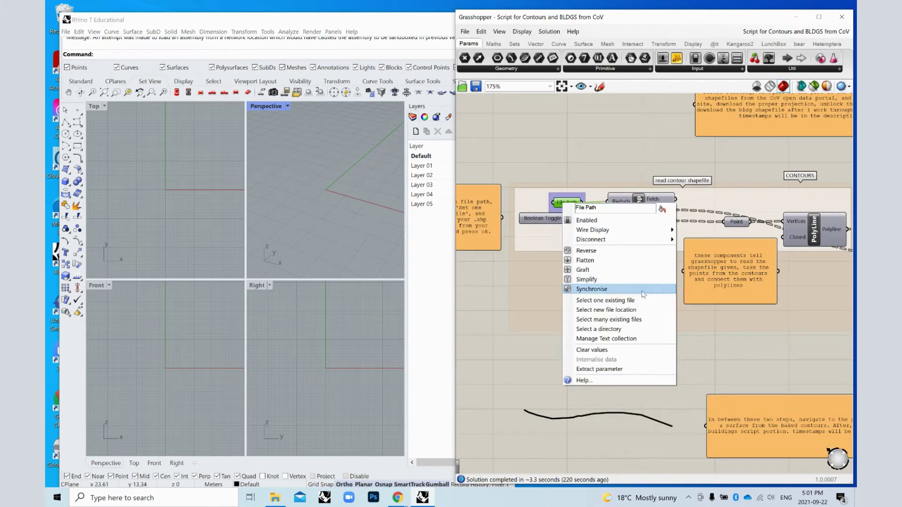
{"action": "left_click", "coordinate": [609, 304]}
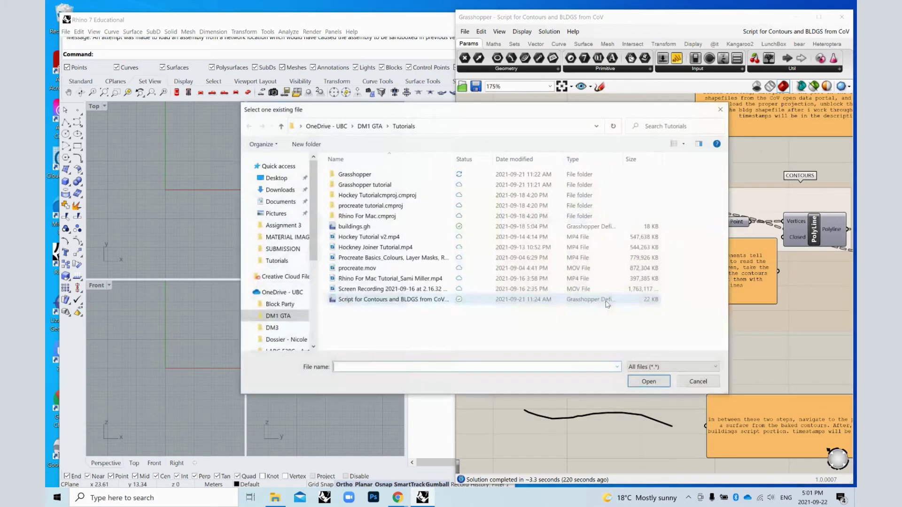
{"action": "left_click", "coordinate": [280, 190]}
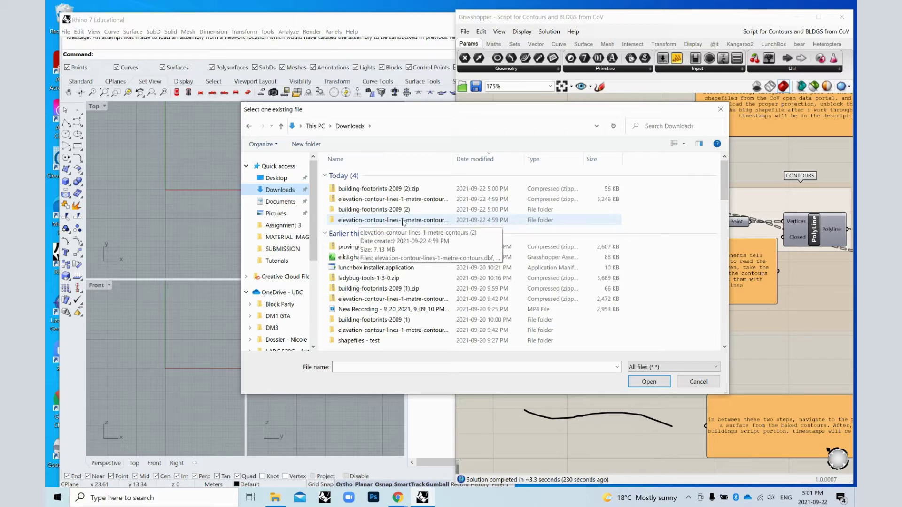
{"action": "double_click", "coordinate": [357, 221]}
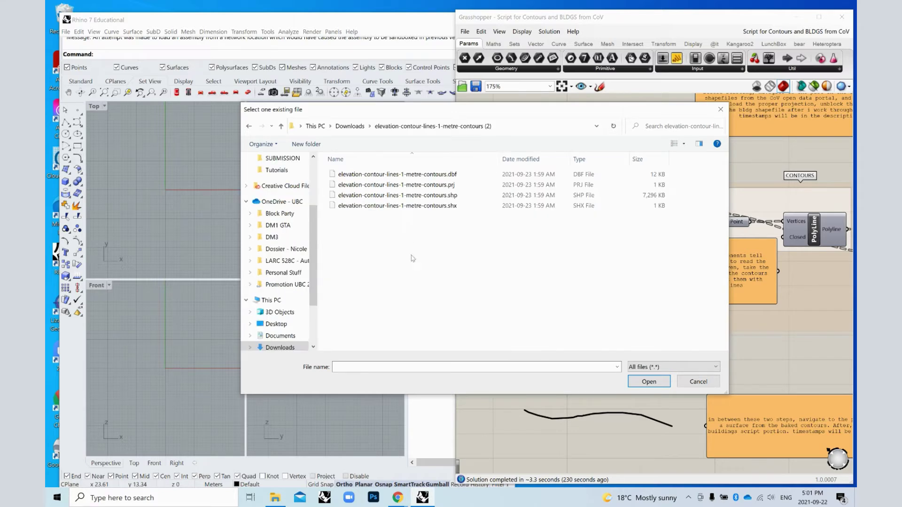
{"action": "left_click", "coordinate": [444, 196]}
{"action": "left_click", "coordinate": [650, 381]}
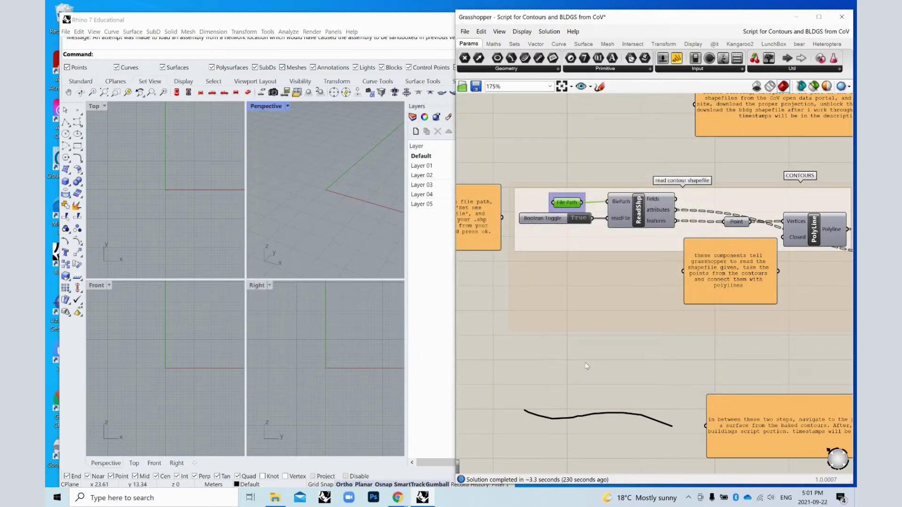
Turn on Preview for the contour Move component so the elevated contours display
{"action": "scroll", "coordinate": [574, 344], "scroll_direction": "down", "scroll_amount": 1}
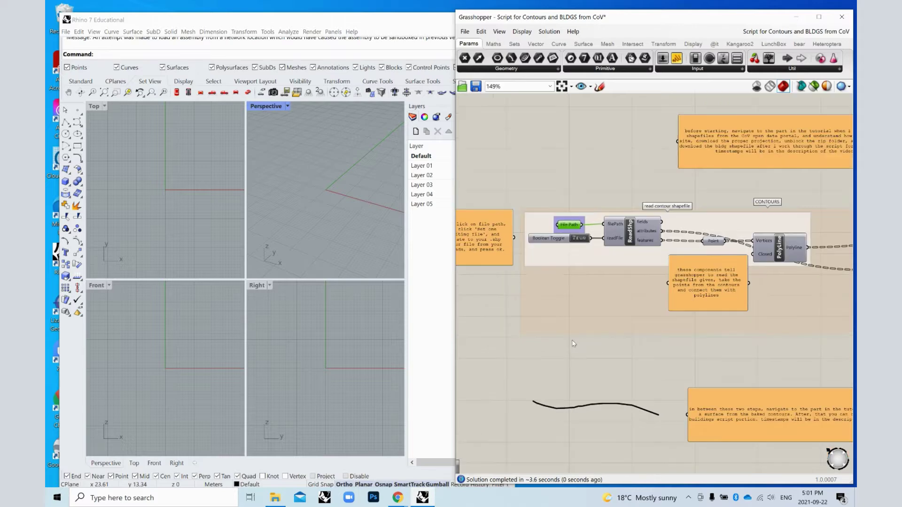
{"action": "scroll", "coordinate": [512, 182], "scroll_direction": "down", "scroll_amount": 3}
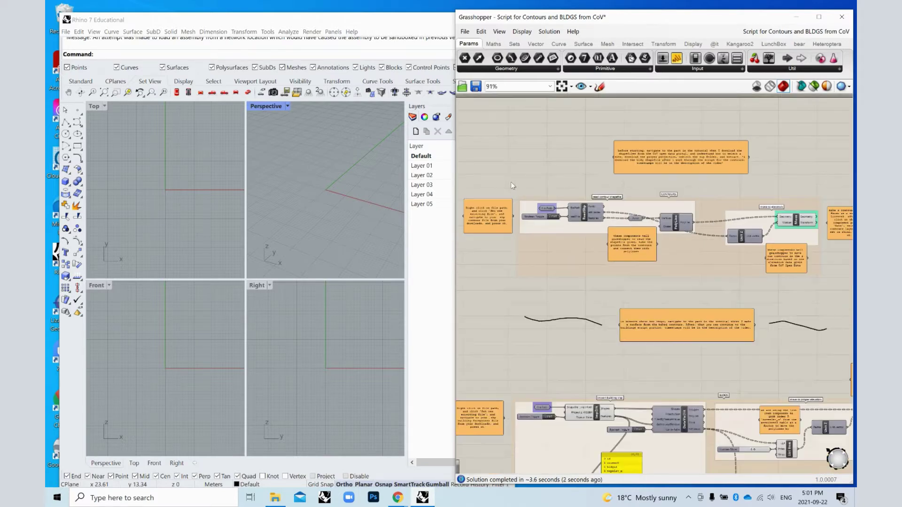
{"action": "scroll", "coordinate": [712, 291], "scroll_direction": "up", "scroll_amount": 2}
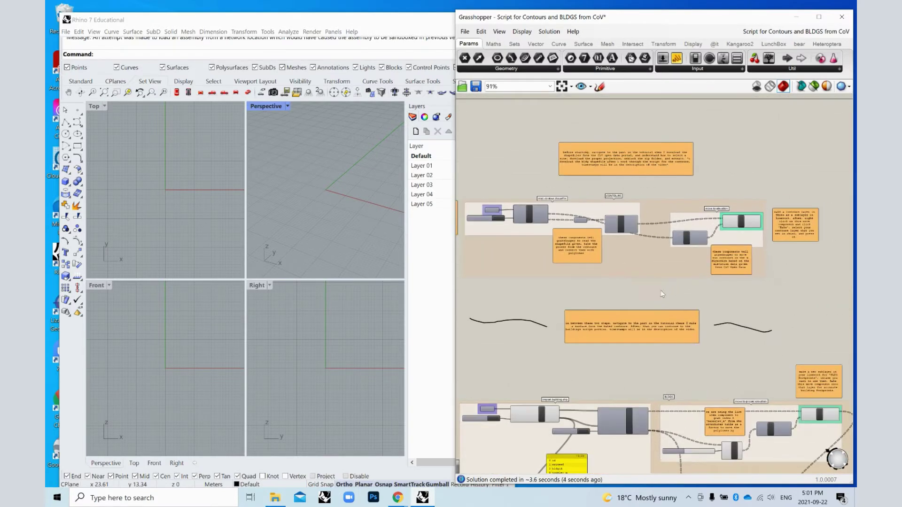
{"action": "left_click", "coordinate": [746, 225]}
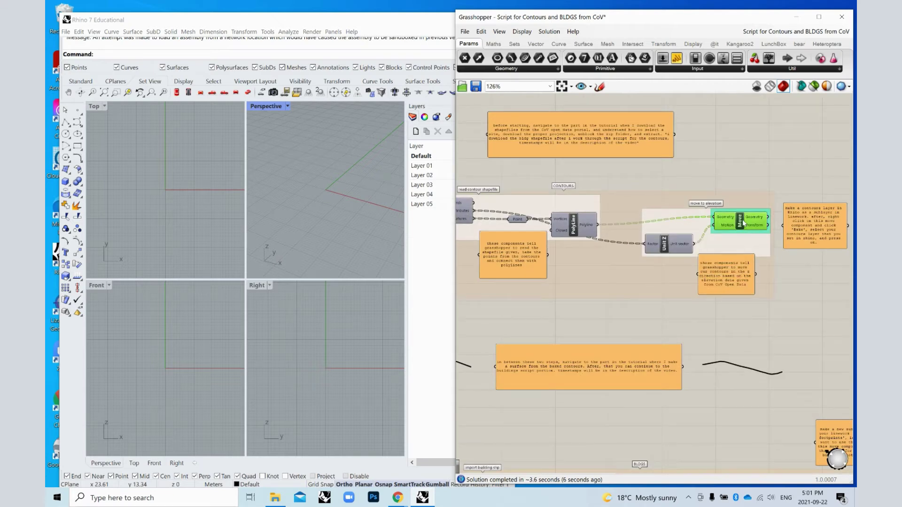
{"action": "middle_click", "coordinate": [743, 223]}
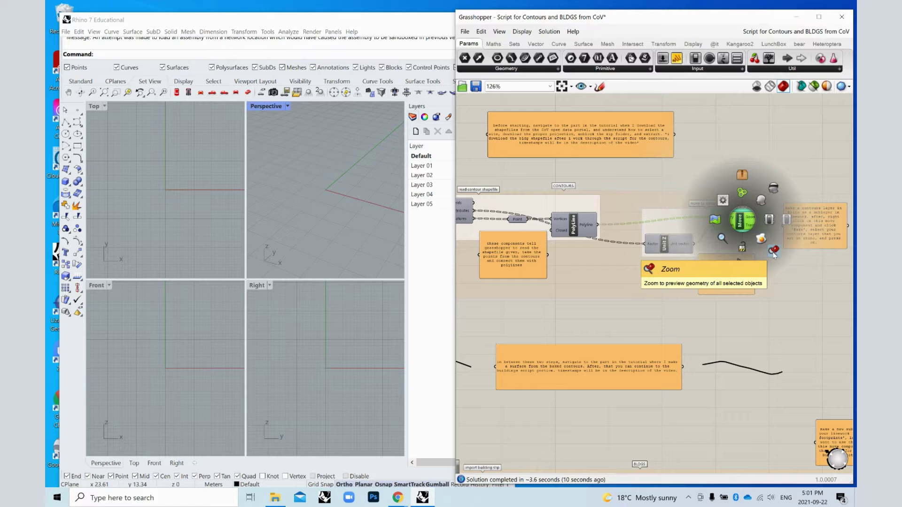
{"action": "left_click", "coordinate": [761, 201]}
Zoom the Perspective view to frame the contours and red buildings, then deselect the component
{"action": "left_click", "coordinate": [261, 195]}
{"action": "scroll", "coordinate": [261, 195], "scroll_direction": "up", "scroll_amount": 10}
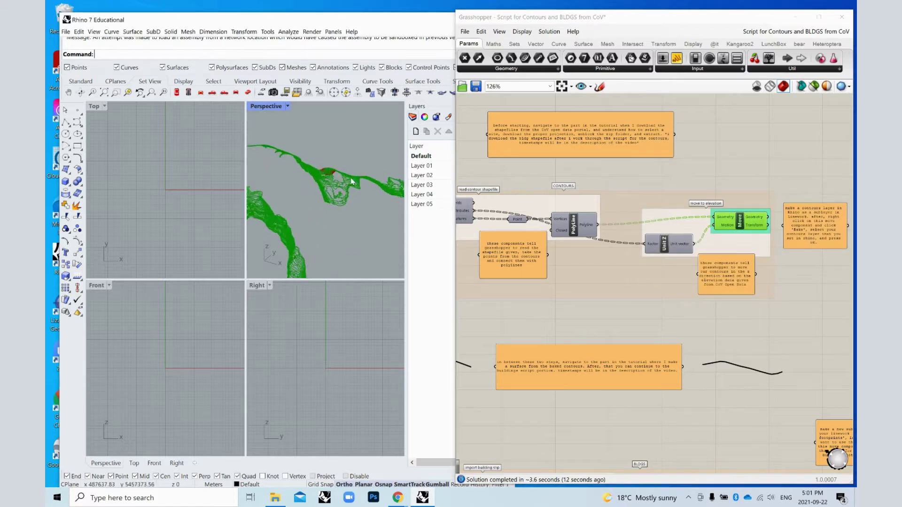
{"action": "scroll", "coordinate": [307, 166], "scroll_direction": "up", "scroll_amount": 5}
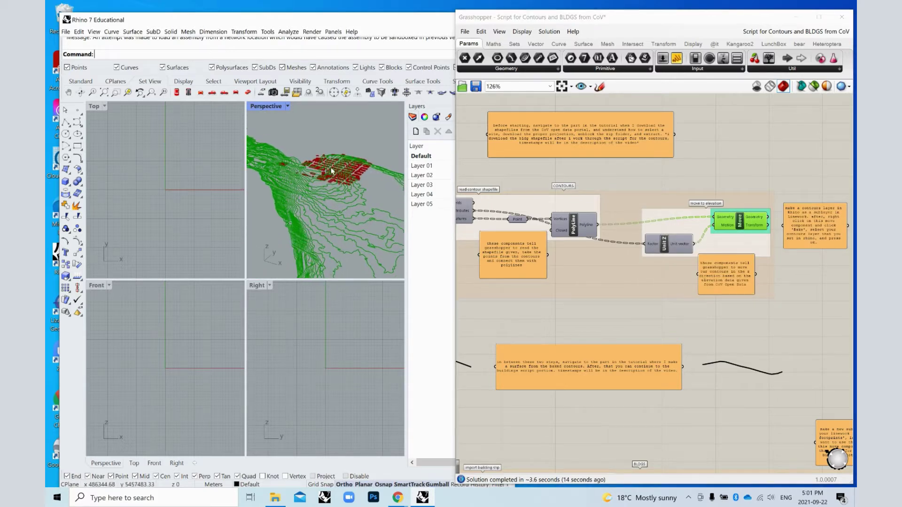
{"action": "scroll", "coordinate": [323, 183], "scroll_direction": "down", "scroll_amount": 5}
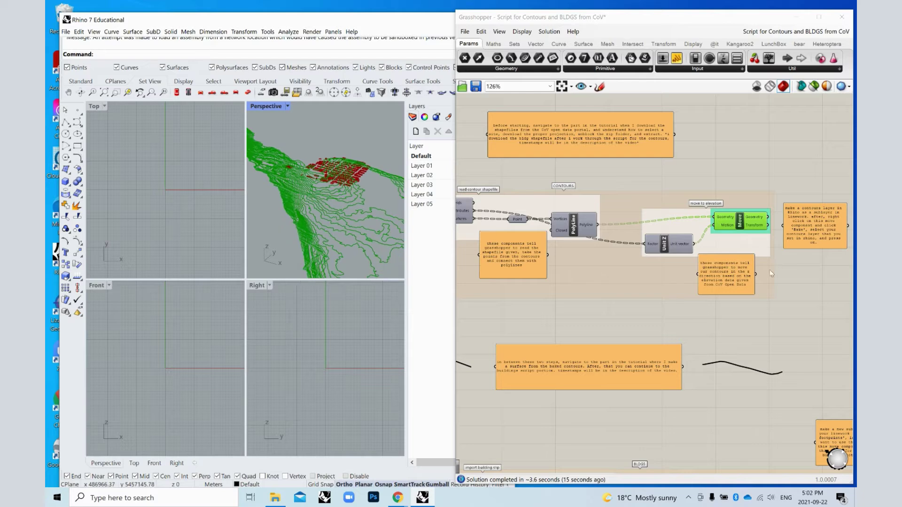
{"action": "scroll", "coordinate": [813, 246], "scroll_direction": "down", "scroll_amount": 3}
{"action": "middle_click", "coordinate": [535, 326]}
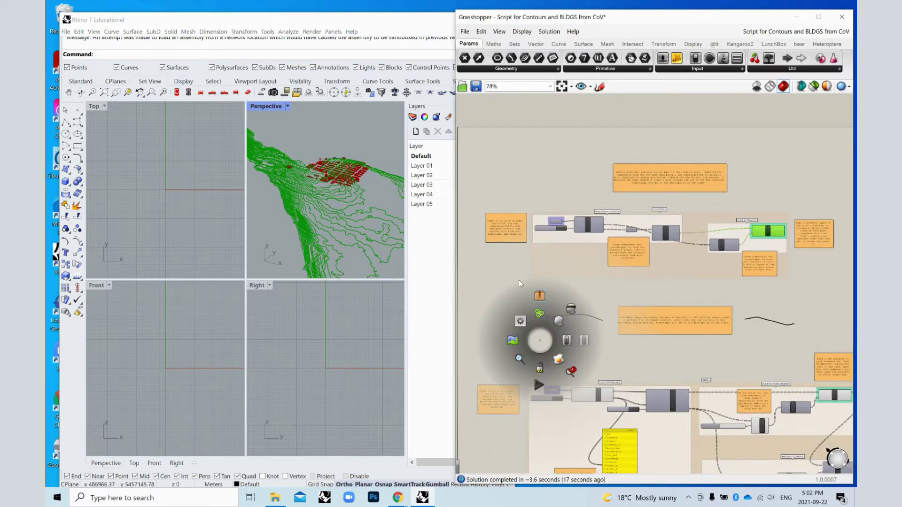
{"action": "left_click", "coordinate": [519, 280]}
{"action": "scroll", "coordinate": [528, 167], "scroll_direction": "down", "scroll_amount": 2}
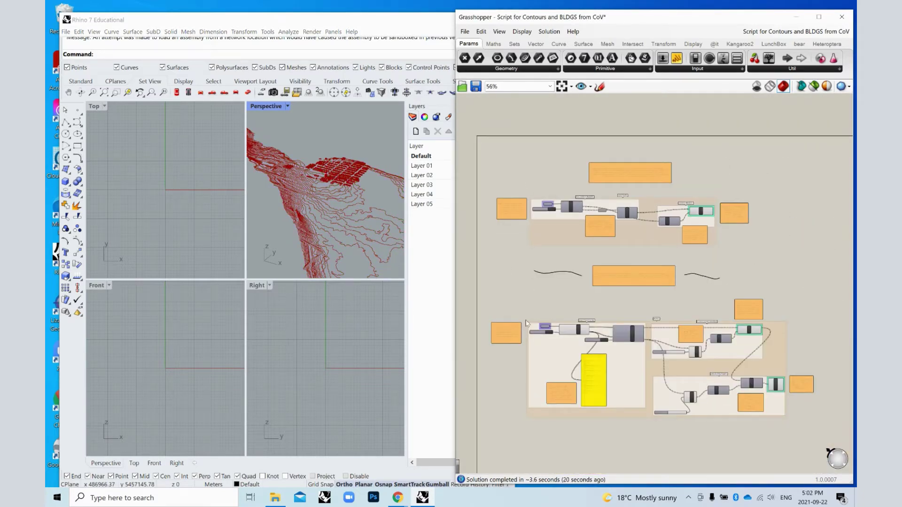
Maximize the Perspective view and disable the Cap Holes building preview
{"action": "double_click", "coordinate": [264, 106]}
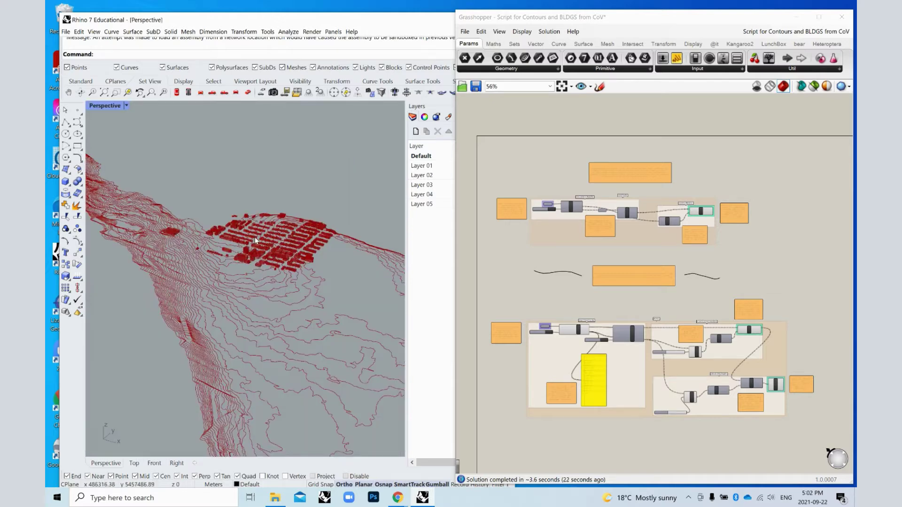
{"action": "scroll", "coordinate": [255, 241], "scroll_direction": "up", "scroll_amount": 3}
{"action": "scroll", "coordinate": [718, 337], "scroll_direction": "down", "scroll_amount": 1}
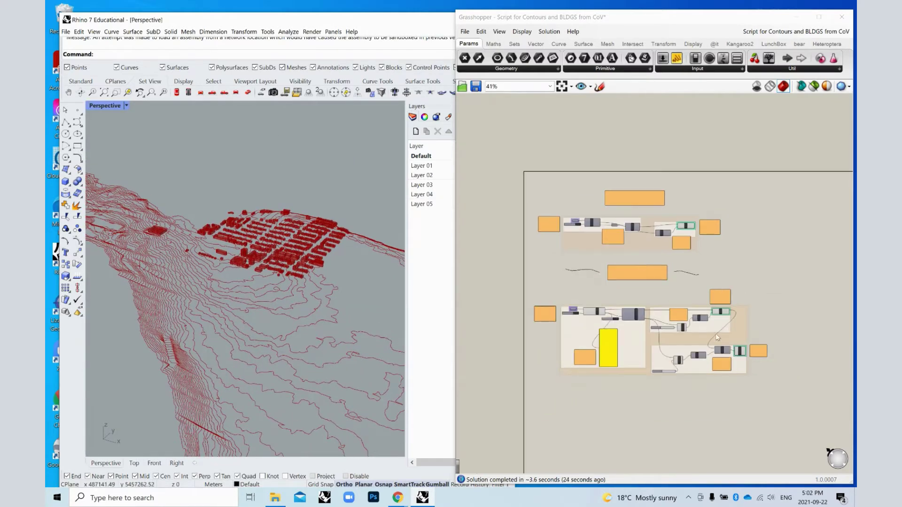
{"action": "scroll", "coordinate": [717, 338], "scroll_direction": "up", "scroll_amount": 5}
{"action": "left_click", "coordinate": [768, 366]}
{"action": "middle_click", "coordinate": [768, 365]}
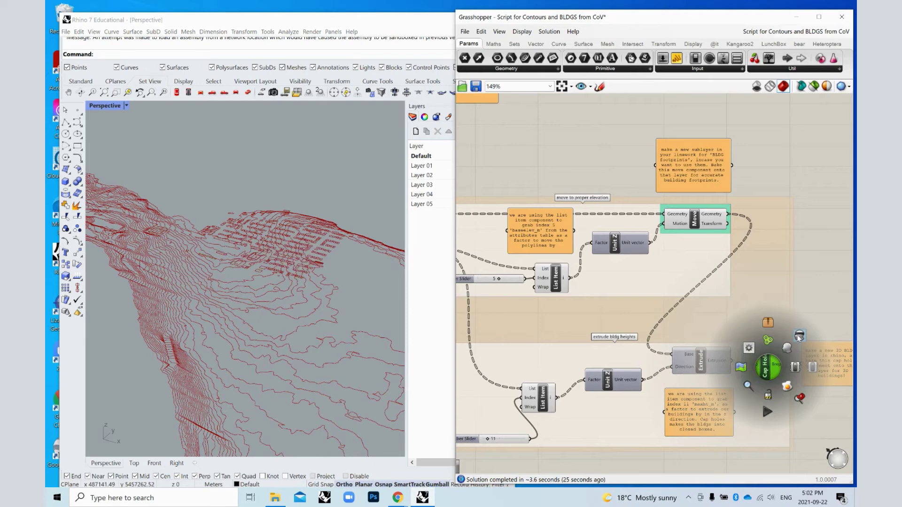
{"action": "left_click", "coordinate": [694, 219]}
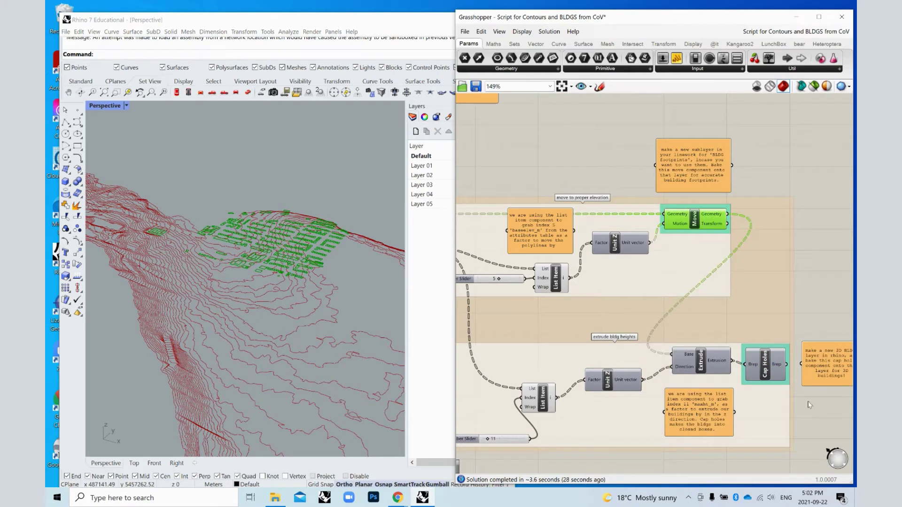
{"action": "left_click", "coordinate": [767, 365]}
{"action": "middle_click", "coordinate": [768, 366]}
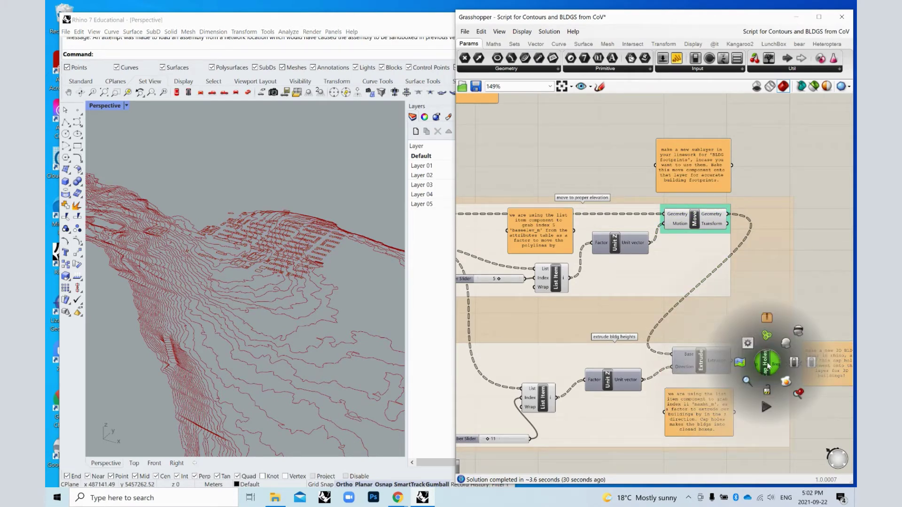
{"action": "left_click", "coordinate": [797, 332]}
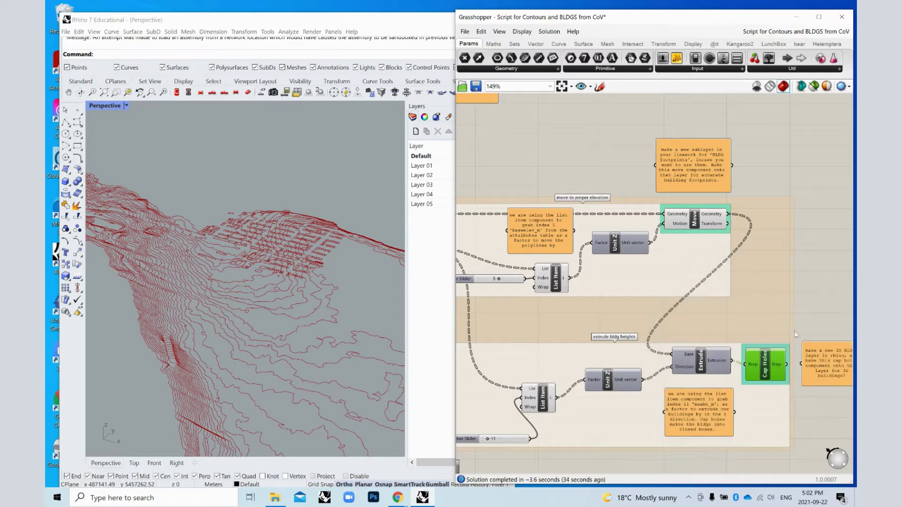
Disable the footprint Move component preview and orbit around the remaining contour lines
{"action": "left_click", "coordinate": [694, 221]}
{"action": "middle_click", "coordinate": [694, 221]}
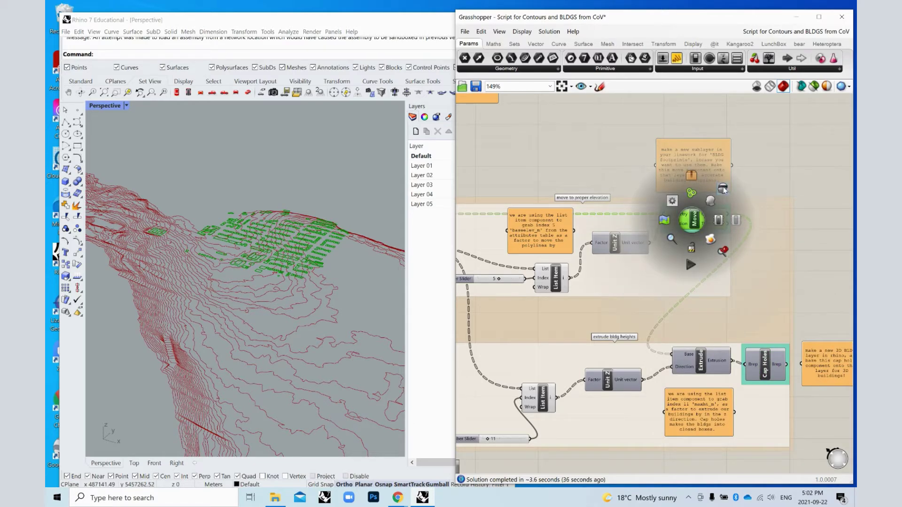
{"action": "left_click", "coordinate": [723, 190]}
{"action": "right_click_drag", "start_coordinate": [249, 324], "coordinate": [257, 330]}
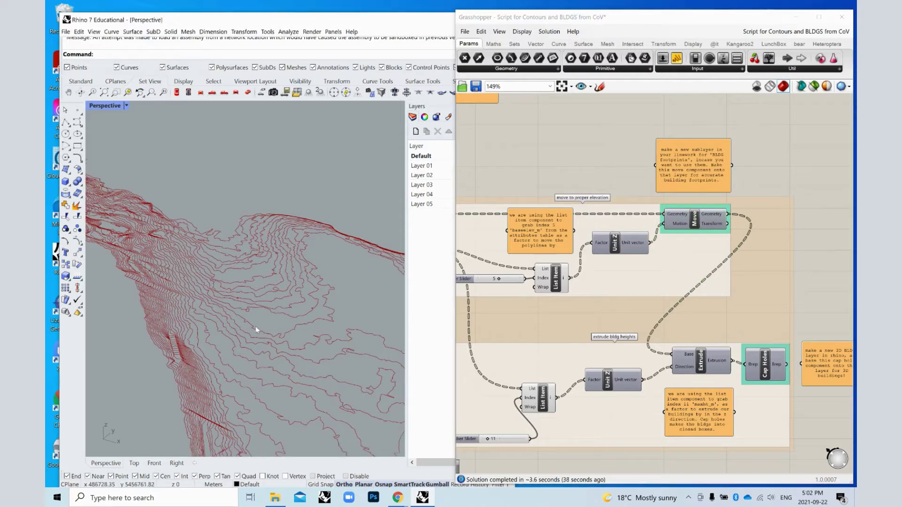
{"action": "right_click_drag", "start_coordinate": [274, 278], "coordinate": [270, 307]}
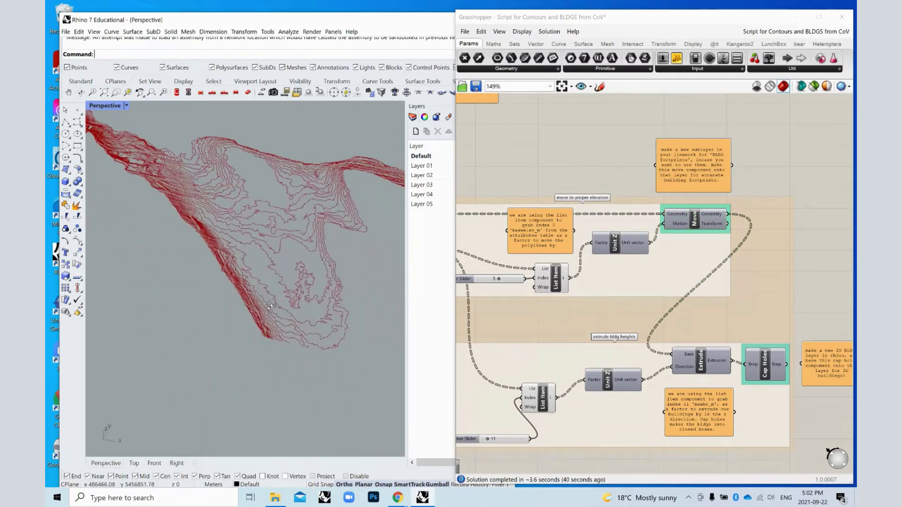
Restore the four-viewport layout and maximize the Top view
{"action": "left_click", "coordinate": [127, 105]}
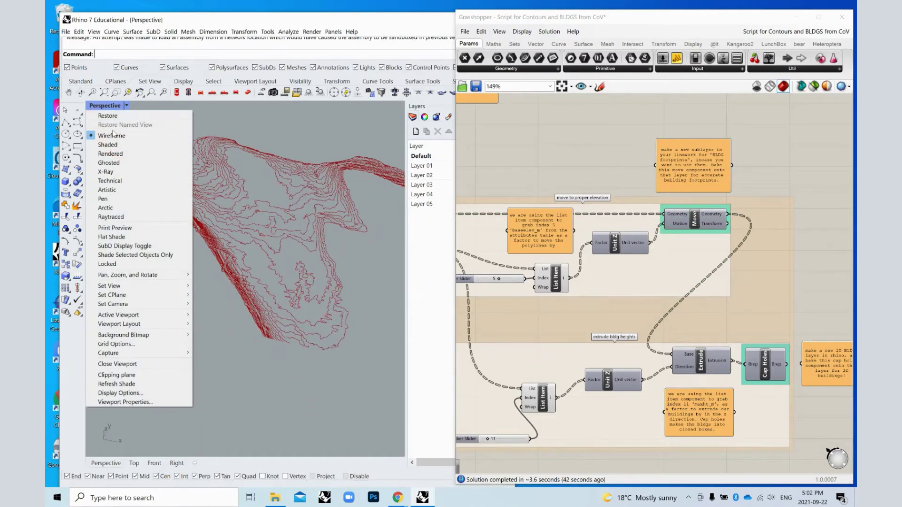
{"action": "left_click", "coordinate": [273, 118]}
{"action": "double_click", "coordinate": [99, 107]}
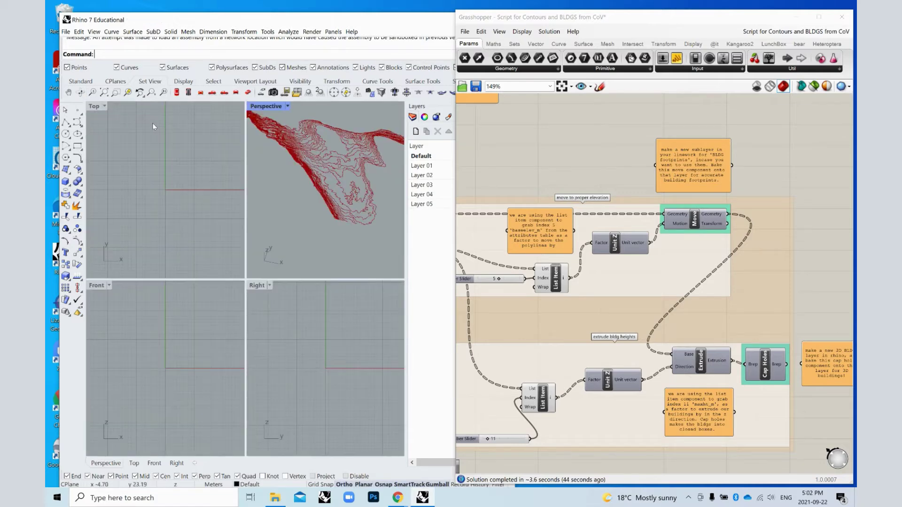
{"action": "double_click", "coordinate": [99, 106]}
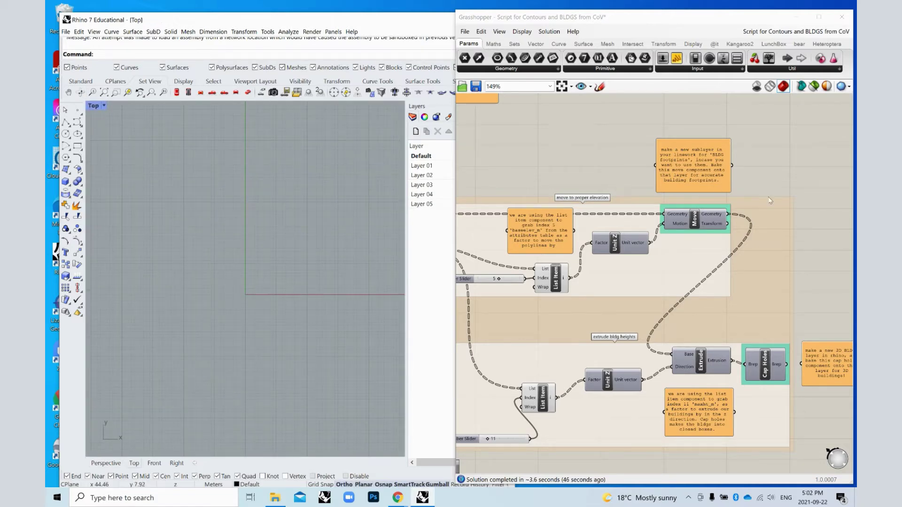
Enable the contour Move component preview and zoom so the green contours fill Top
{"action": "scroll", "coordinate": [771, 200], "scroll_direction": "down", "scroll_amount": 3}
{"action": "scroll", "coordinate": [693, 199], "scroll_direction": "up", "scroll_amount": 5}
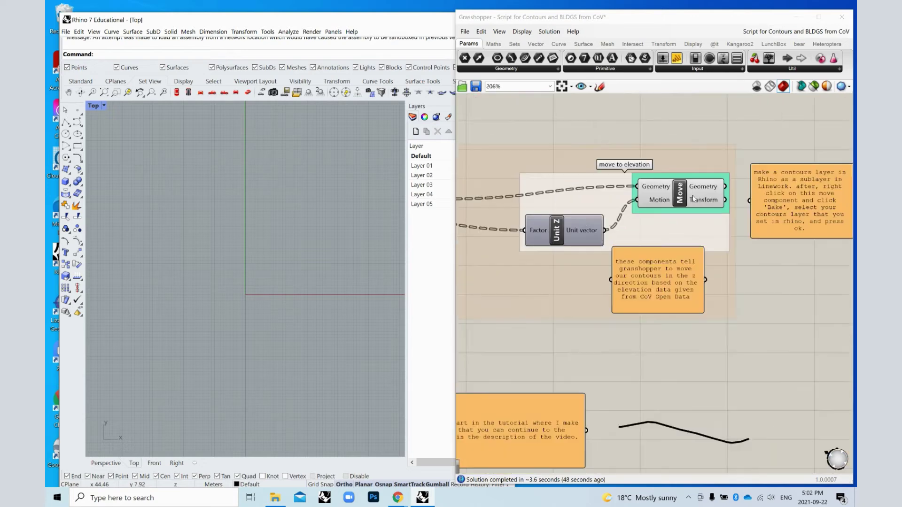
{"action": "scroll", "coordinate": [693, 199], "scroll_direction": "up", "scroll_amount": 2}
{"action": "left_click", "coordinate": [688, 195]}
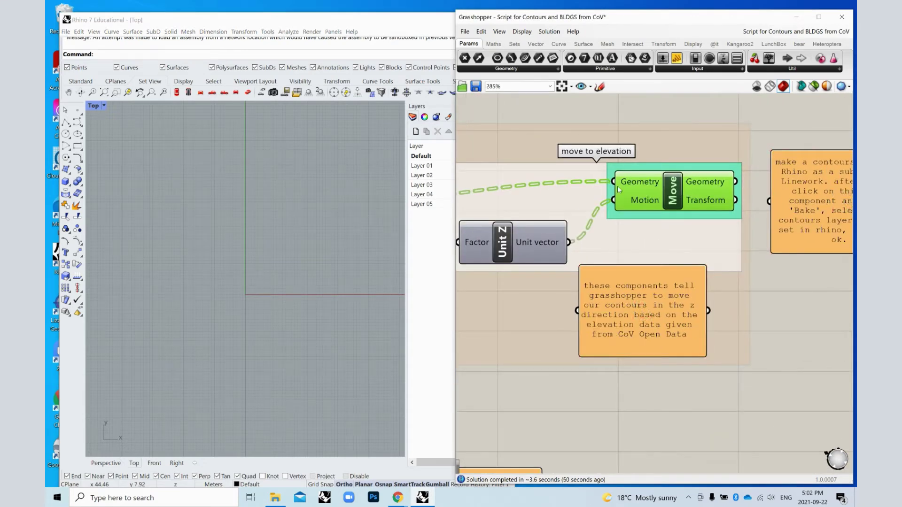
{"action": "middle_click", "coordinate": [685, 192]}
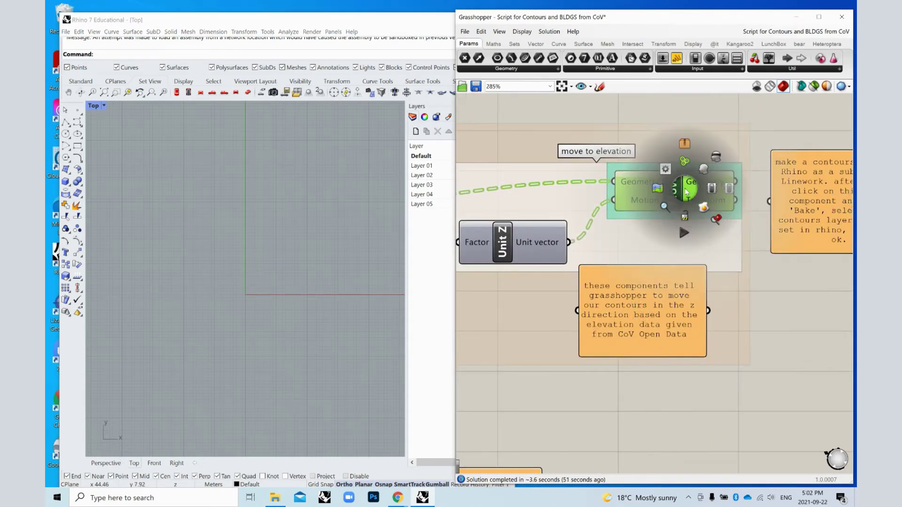
{"action": "left_click", "coordinate": [717, 220]}
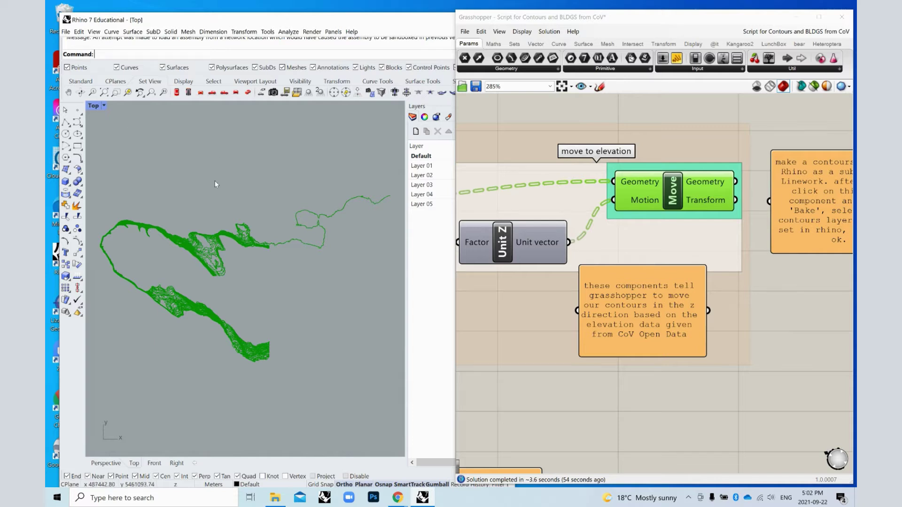
{"action": "scroll", "coordinate": [287, 295], "scroll_direction": "up", "scroll_amount": 5}
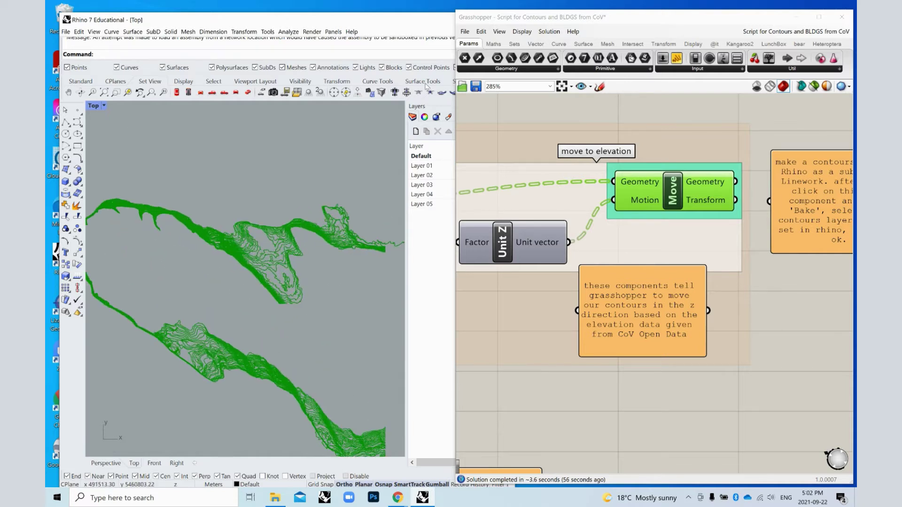
{"action": "left_click_drag", "start_coordinate": [429, 28], "coordinate": [412, 26]}
Rename Layer 01 to 'Linework'
{"action": "left_click", "coordinate": [409, 164]}
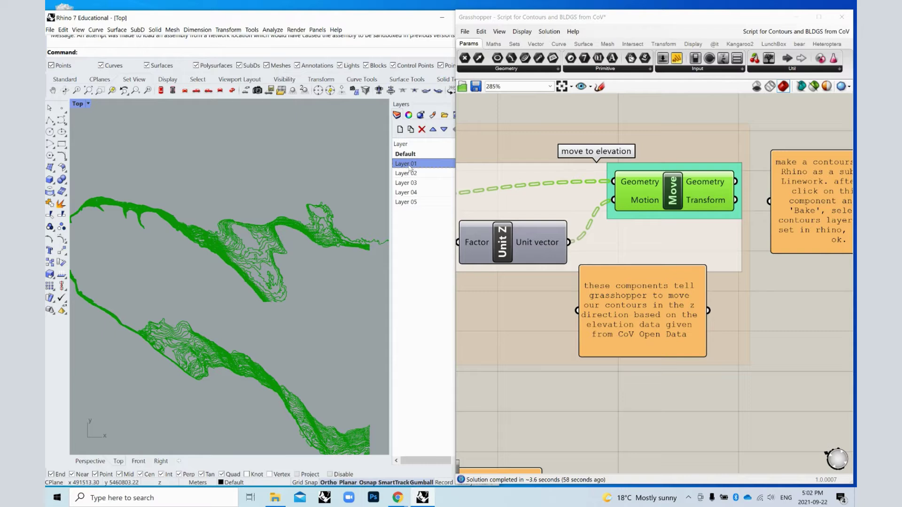
{"action": "left_click", "coordinate": [410, 164]}
{"action": "double_click", "coordinate": [422, 166]}
{"action": "type", "text": "Linewo"}
{"action": "key", "text": "Return"}
Rename Layer 02 to '1m Contours' and nest it under Linework
{"action": "double_click", "coordinate": [408, 173]}
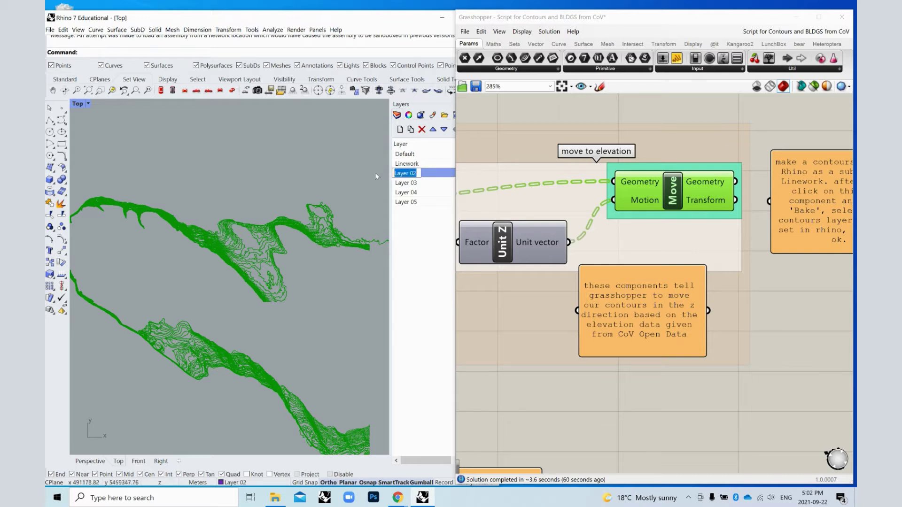
{"action": "type", "text": "1m Contours"}
{"action": "key", "text": "Return"}
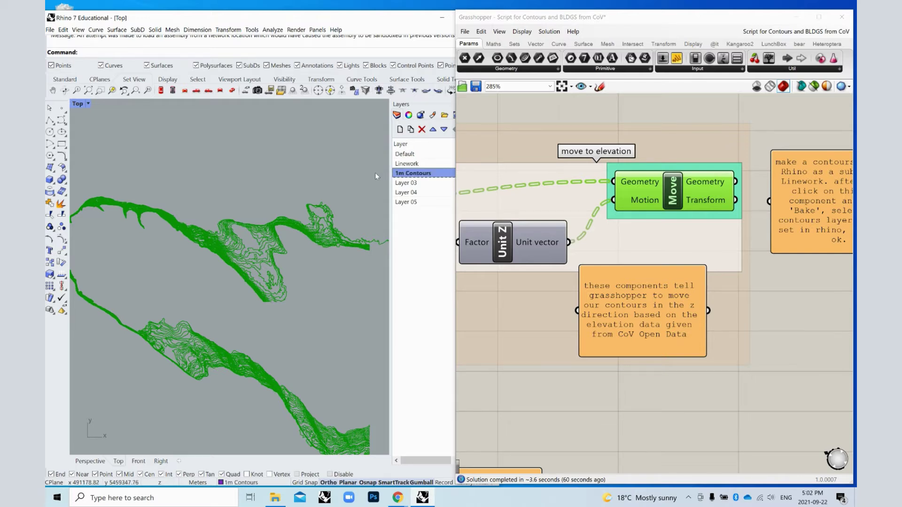
{"action": "left_click_drag", "start_coordinate": [409, 175], "coordinate": [408, 166]}
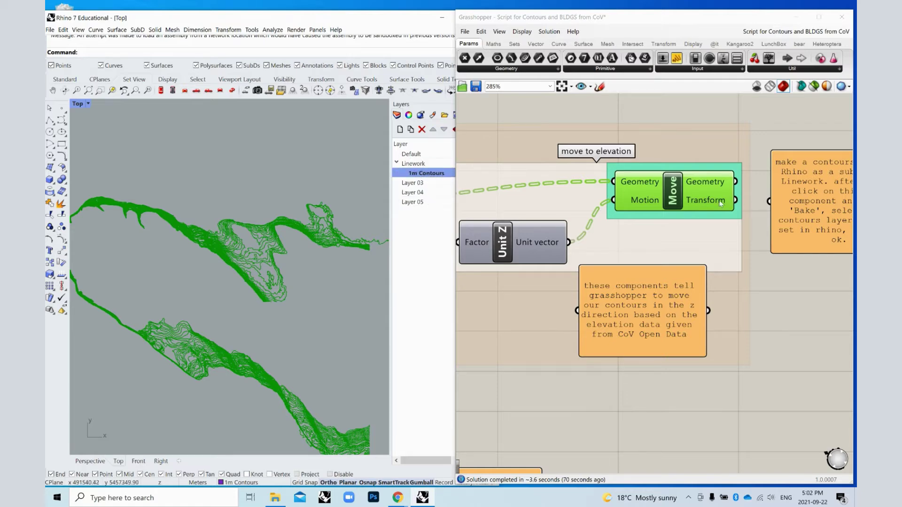
Bake the contour Move component's output onto the 1m Contours layer
{"action": "scroll", "coordinate": [659, 198], "scroll_direction": "down", "scroll_amount": 2}
{"action": "left_click", "coordinate": [691, 143]}
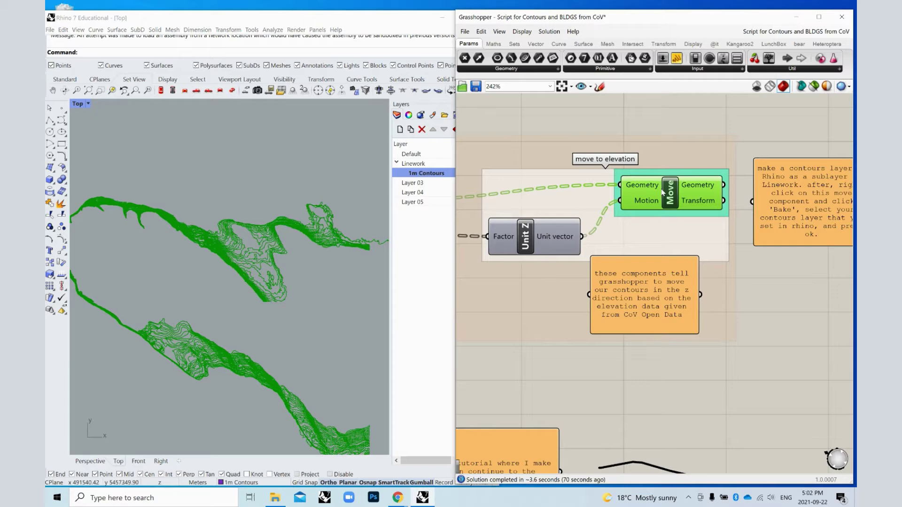
{"action": "right_click", "coordinate": [663, 191]}
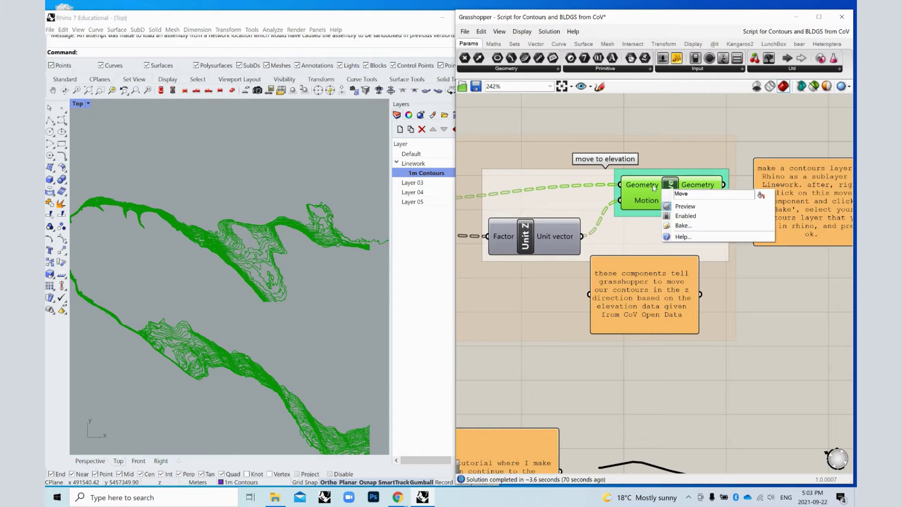
{"action": "left_click", "coordinate": [683, 227]}
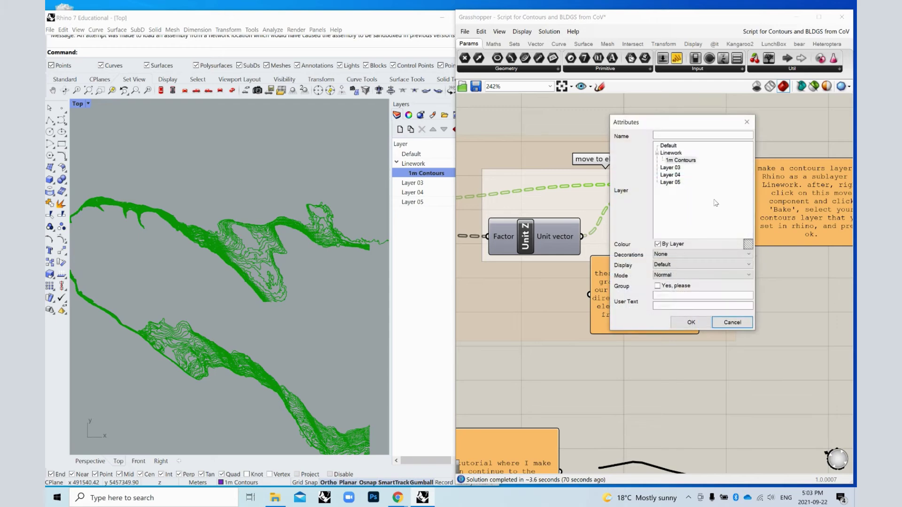
{"action": "left_click", "coordinate": [682, 163]}
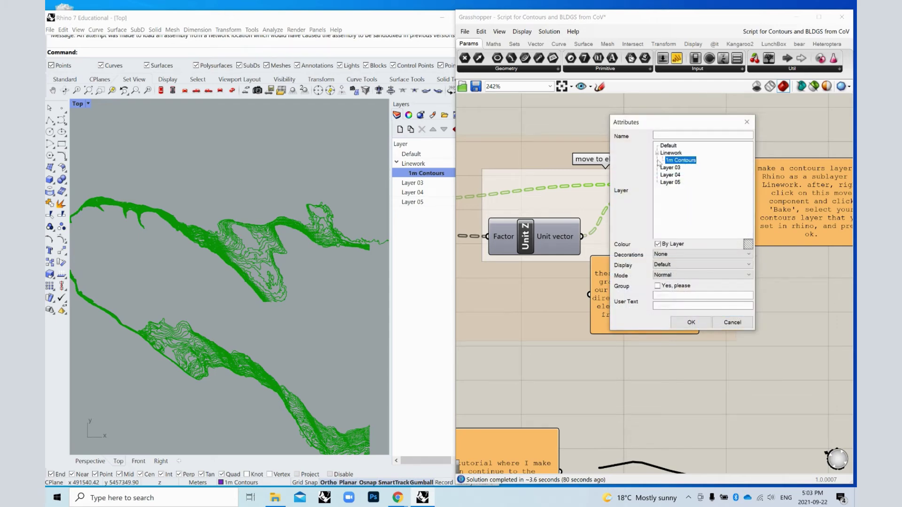
{"action": "left_click", "coordinate": [692, 322]}
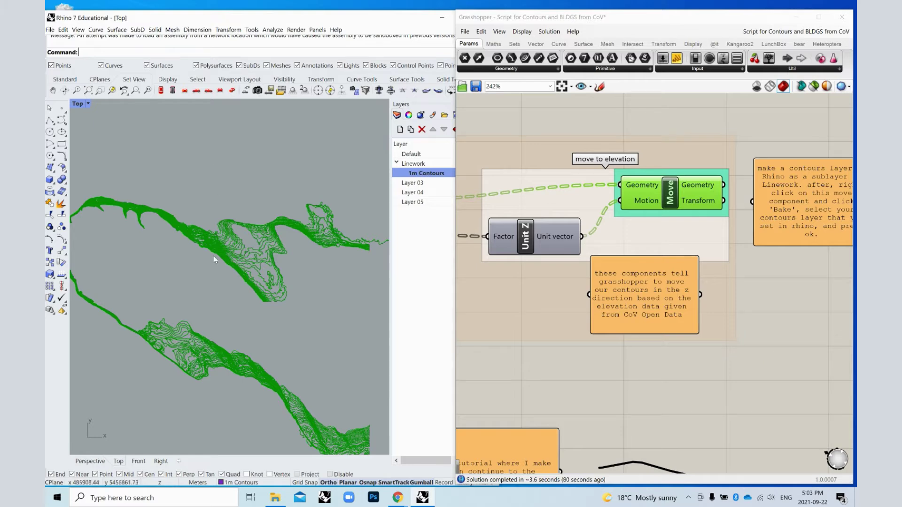
Select the baked contour curves and disable the Move component's Grasshopper preview
{"action": "left_click_drag", "start_coordinate": [320, 314], "coordinate": [166, 176]}
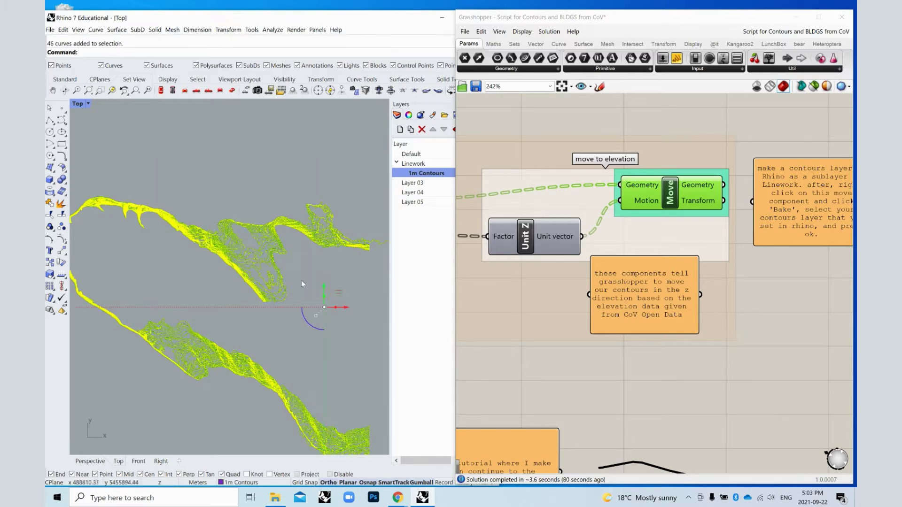
{"action": "middle_click", "coordinate": [676, 193]}
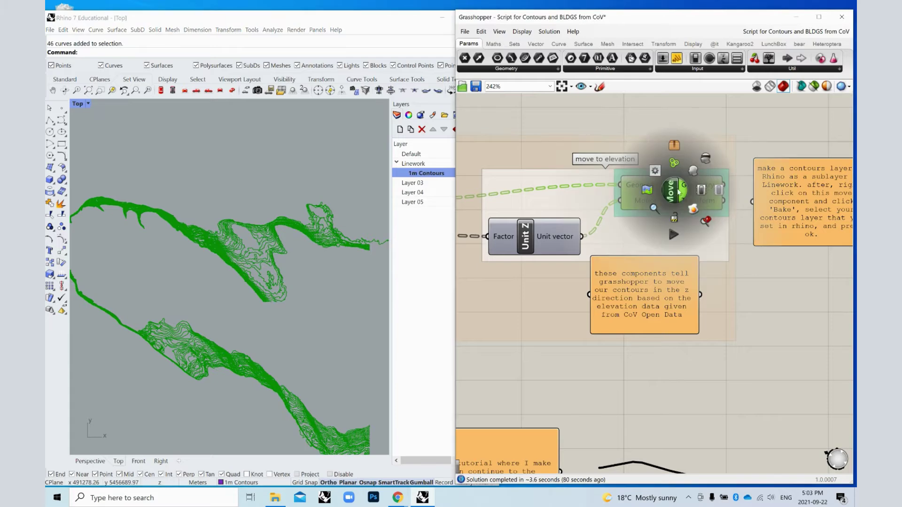
{"action": "left_click", "coordinate": [706, 159]}
{"action": "left_click", "coordinate": [272, 327]}
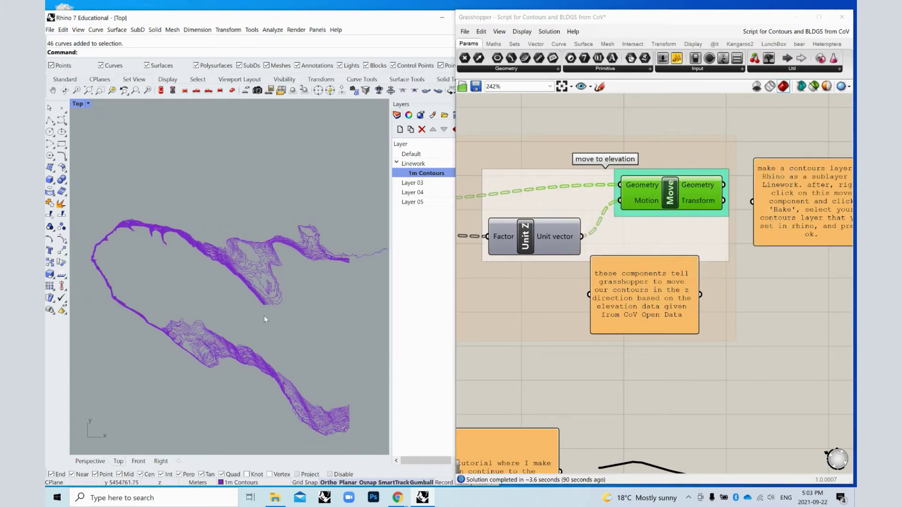
Draw a corner-to-corner rectangle over the middle of the contours as the site boundary
{"action": "scroll", "coordinate": [240, 276], "scroll_direction": "up", "scroll_amount": 2}
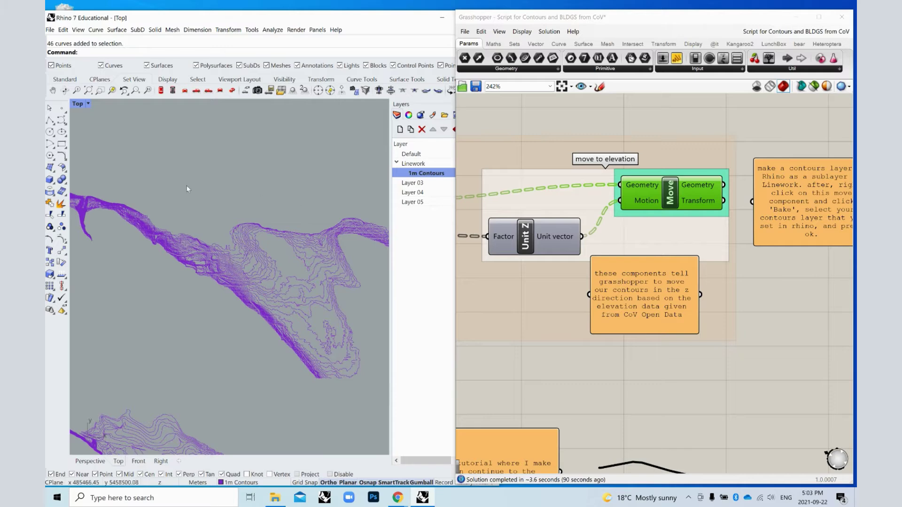
{"action": "scroll", "coordinate": [196, 270], "scroll_direction": "up", "scroll_amount": 2}
{"action": "scroll", "coordinate": [246, 289], "scroll_direction": "up", "scroll_amount": 2}
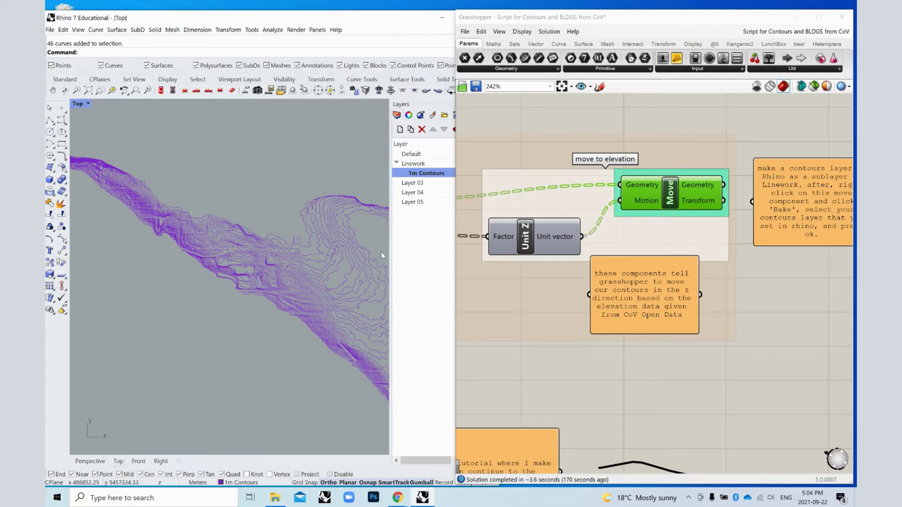
{"action": "left_click", "coordinate": [62, 144]}
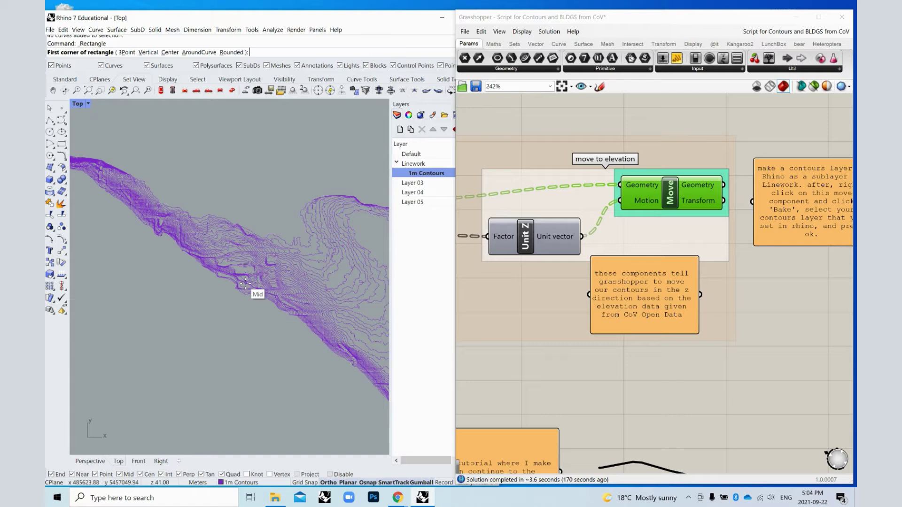
{"action": "scroll", "coordinate": [248, 275], "scroll_direction": "up", "scroll_amount": 3}
{"action": "left_click", "coordinate": [199, 171]}
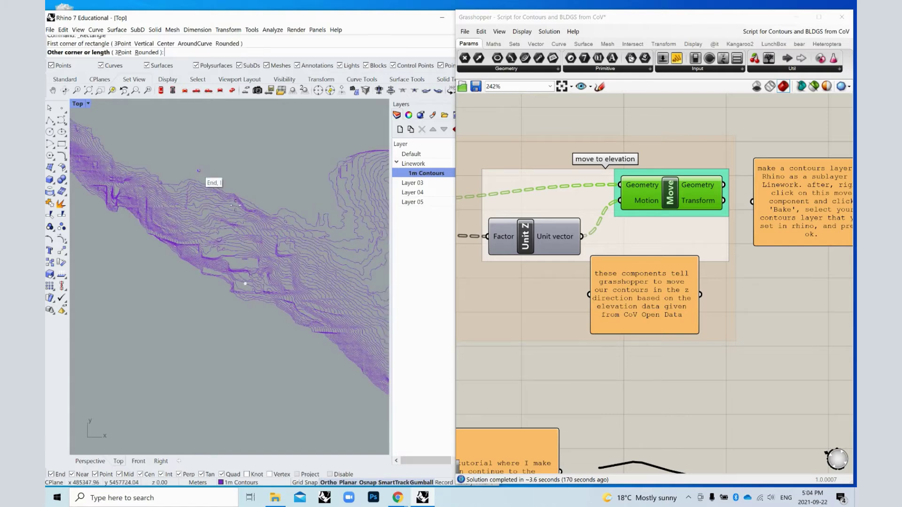
{"action": "key", "text": "Escape"}
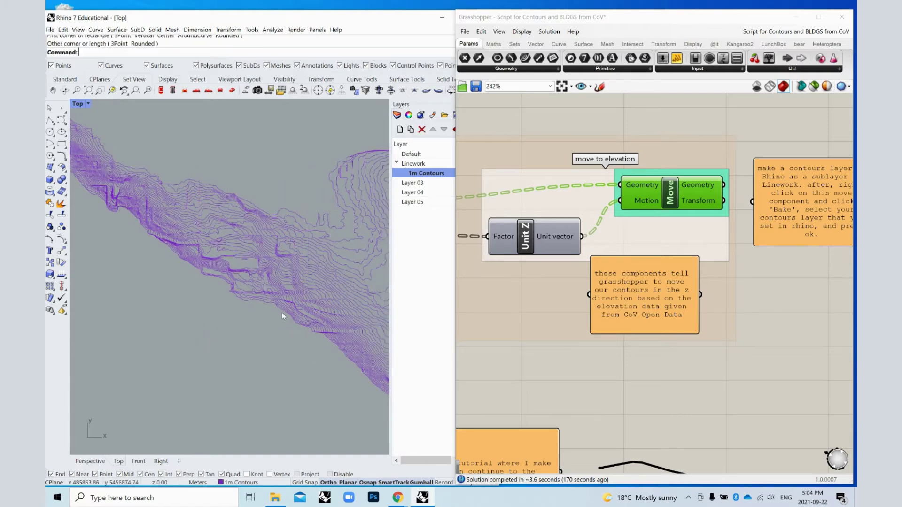
{"action": "key", "text": "Return"}
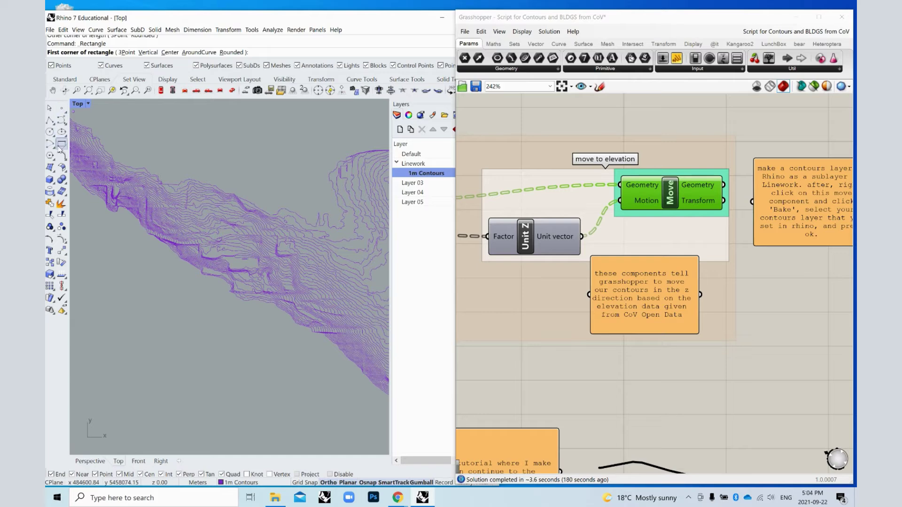
{"action": "left_click", "coordinate": [190, 171]}
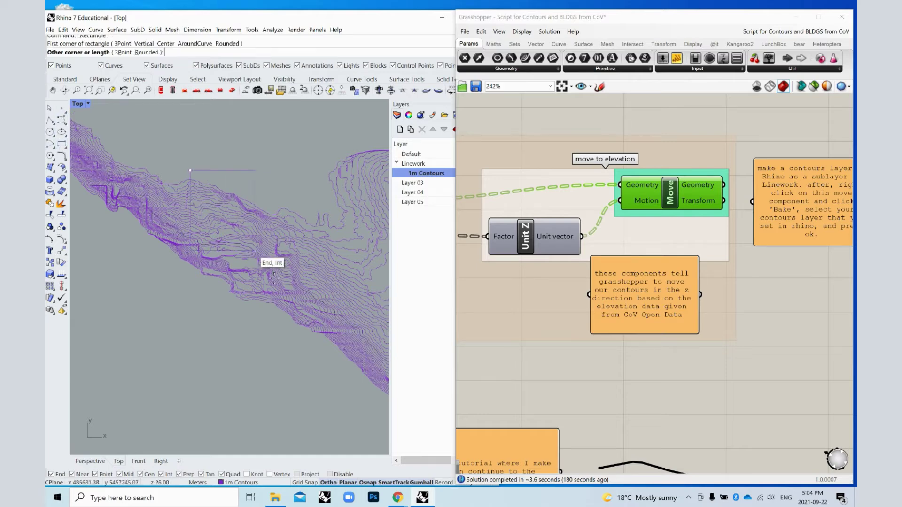
{"action": "left_click", "coordinate": [333, 325]}
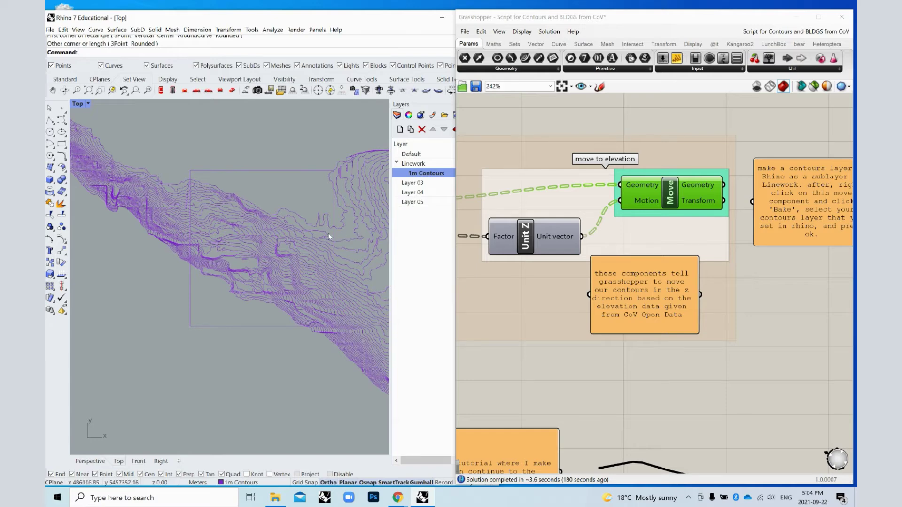
Rename Layer 03 to 'Bounding Box' and nest it under Linework
{"action": "left_click", "coordinate": [408, 183]}
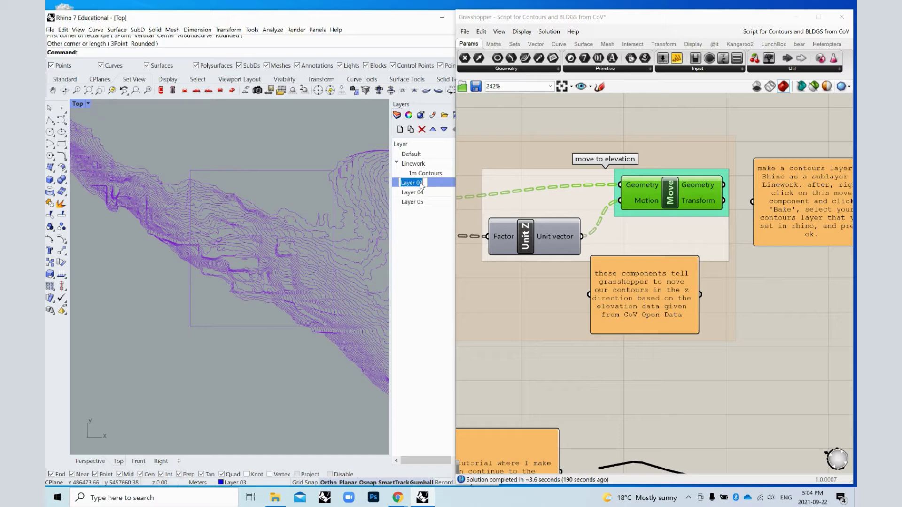
{"action": "left_click", "coordinate": [426, 183]}
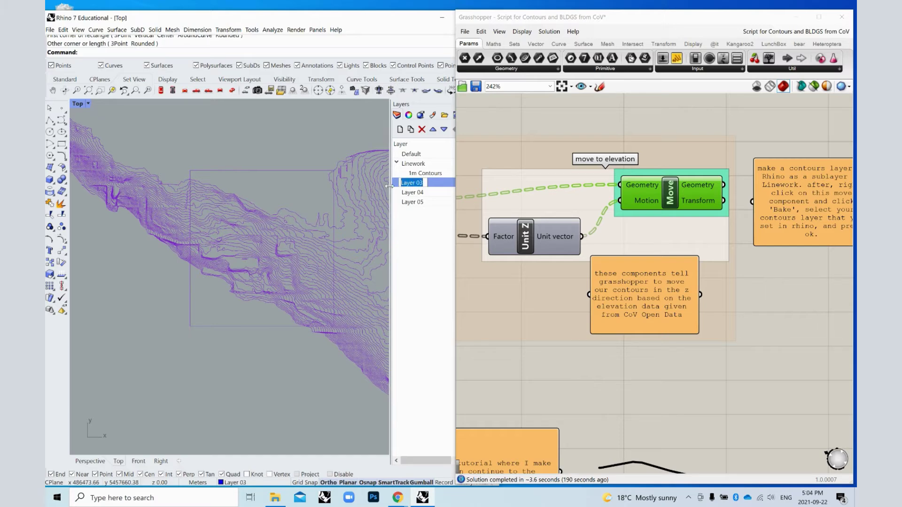
{"action": "type", "text": "Bounding Box"}
{"action": "key", "text": "Return"}
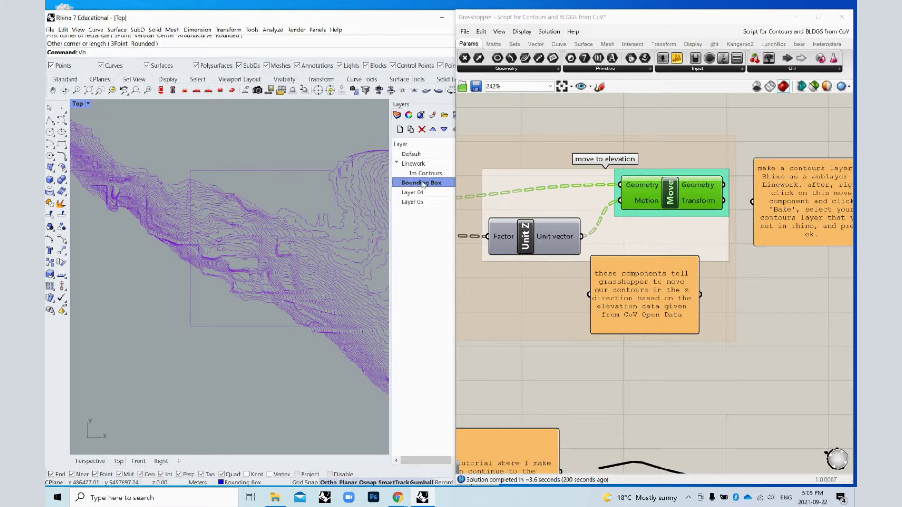
{"action": "left_click_drag", "start_coordinate": [422, 185], "coordinate": [418, 167]}
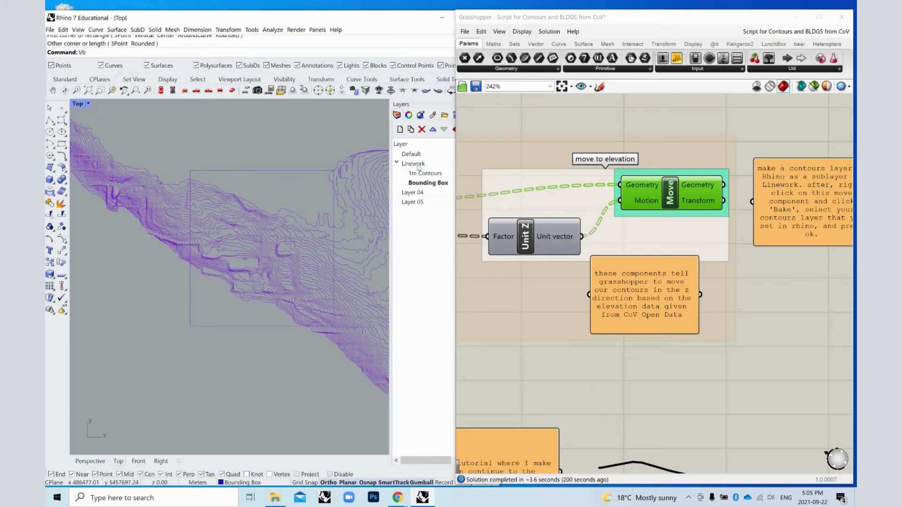
Move the boundary rectangle onto the Bounding Box layer
{"action": "left_click", "coordinate": [253, 171]}
{"action": "right_click", "coordinate": [439, 185]}
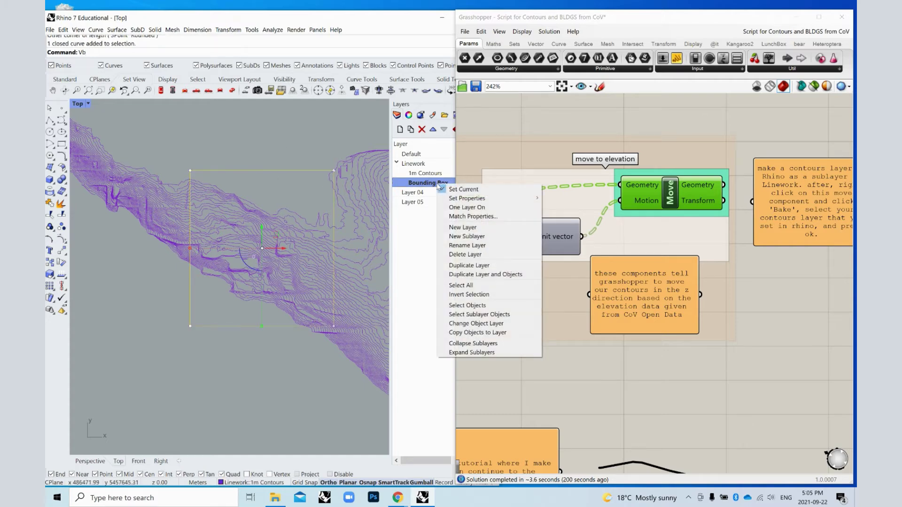
{"action": "left_click", "coordinate": [474, 324]}
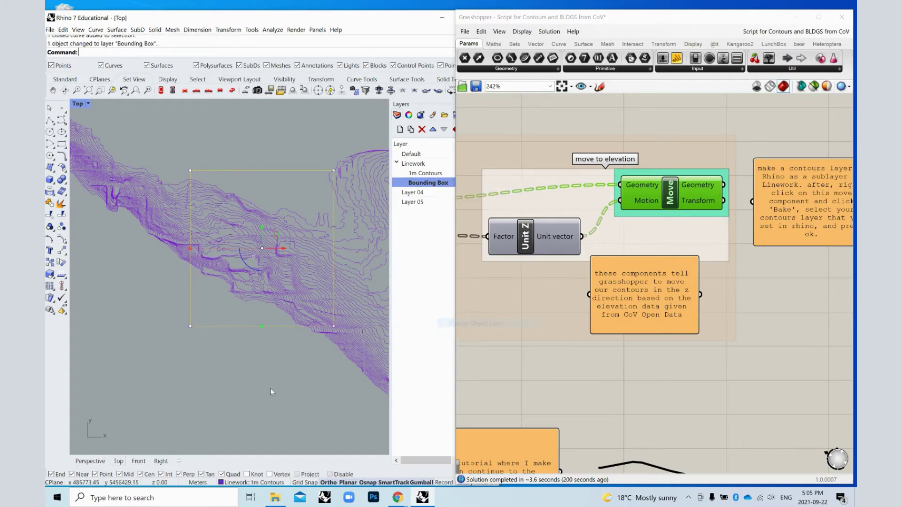
{"action": "left_click", "coordinate": [287, 387]}
{"action": "scroll", "coordinate": [270, 226], "scroll_direction": "down", "scroll_amount": 2}
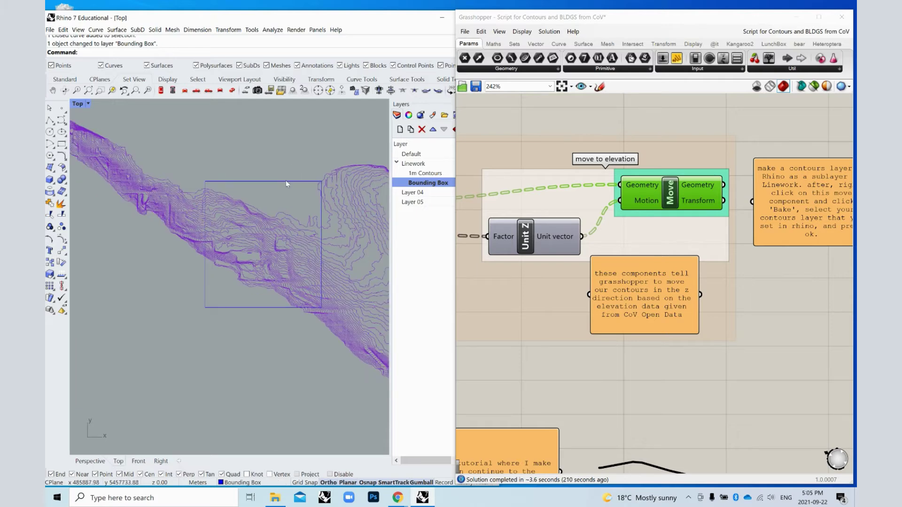
Trim away the contours lying left and right outside the rectangle
{"action": "type", "text": "TR"}
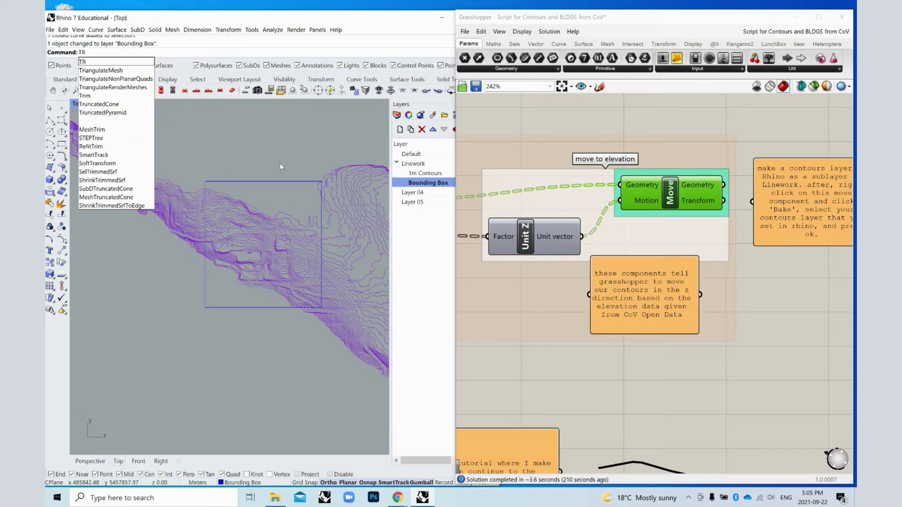
{"action": "key", "text": "Return"}
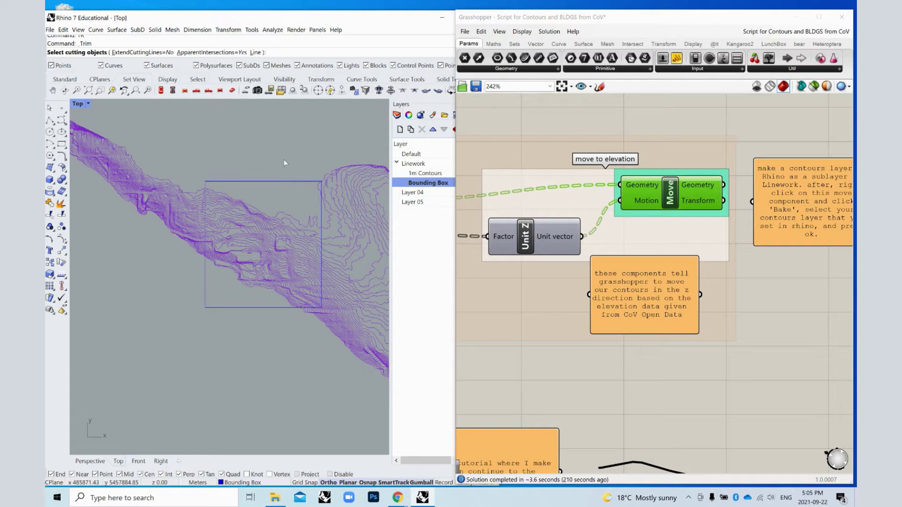
{"action": "left_click", "coordinate": [278, 182]}
{"action": "key", "text": "Return"}
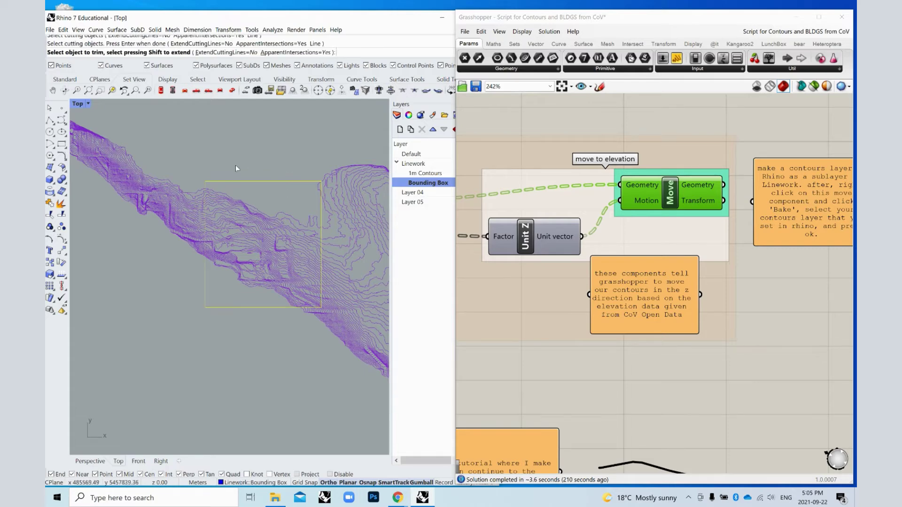
{"action": "scroll", "coordinate": [204, 177], "scroll_direction": "down", "scroll_amount": 2}
{"action": "left_click_drag", "start_coordinate": [326, 350], "coordinate": [294, 143]}
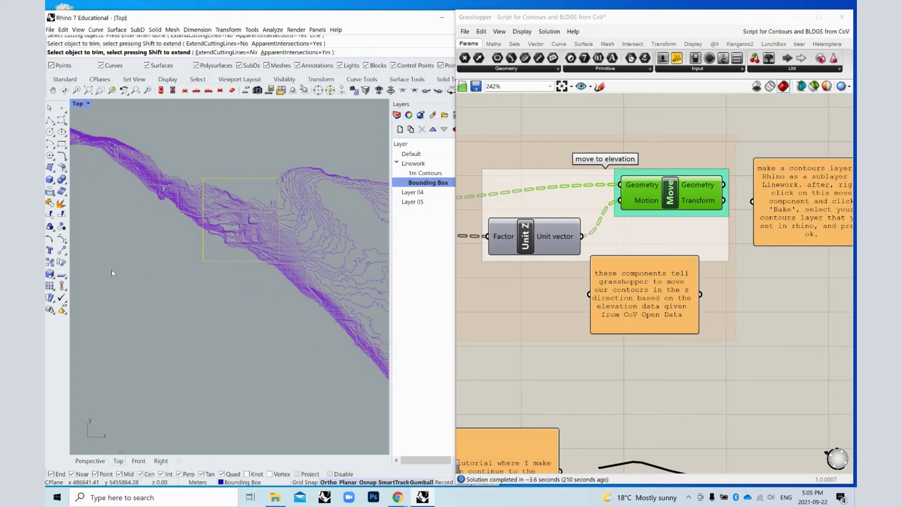
{"action": "left_click_drag", "start_coordinate": [128, 239], "coordinate": [118, 123]}
{"action": "scroll", "coordinate": [298, 199], "scroll_direction": "up", "scroll_amount": 3}
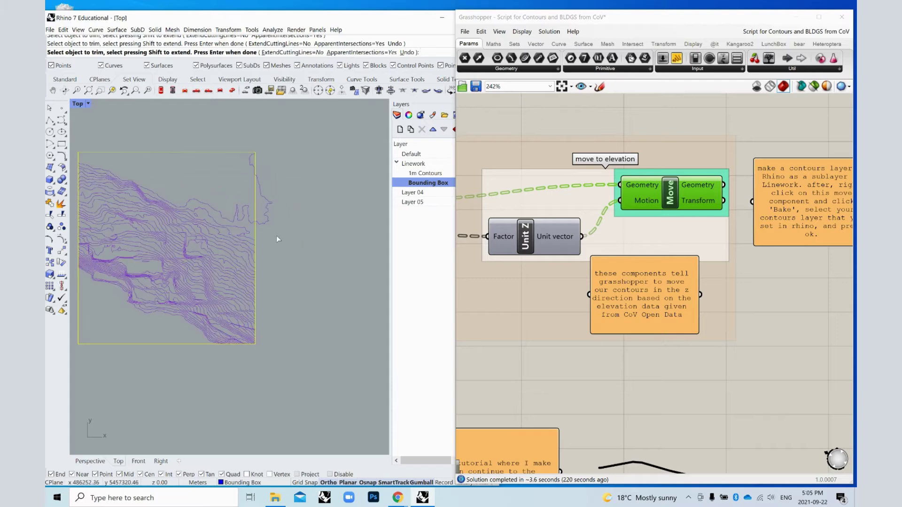
{"action": "scroll", "coordinate": [294, 205], "scroll_direction": "down", "scroll_amount": 3}
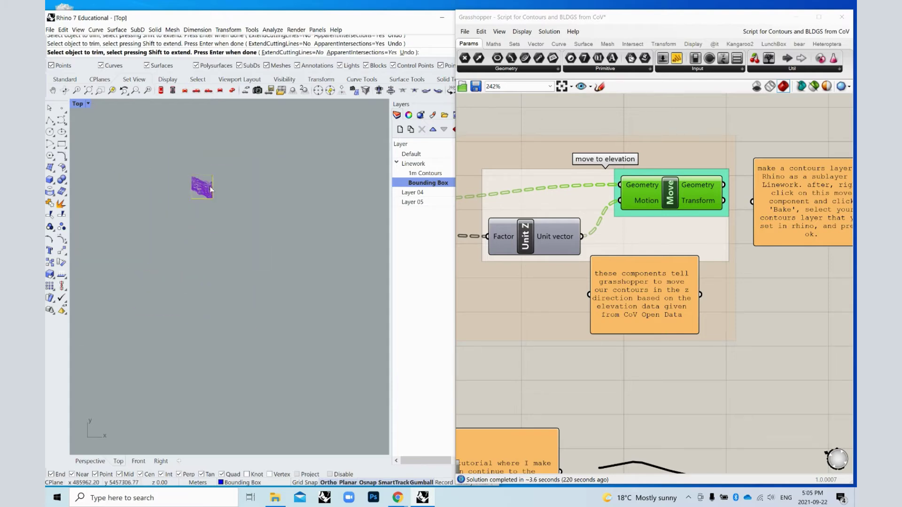
End the trim and rename Layer 04 to '3D'
{"action": "key", "text": "Return"}
{"action": "double_click", "coordinate": [412, 193]}
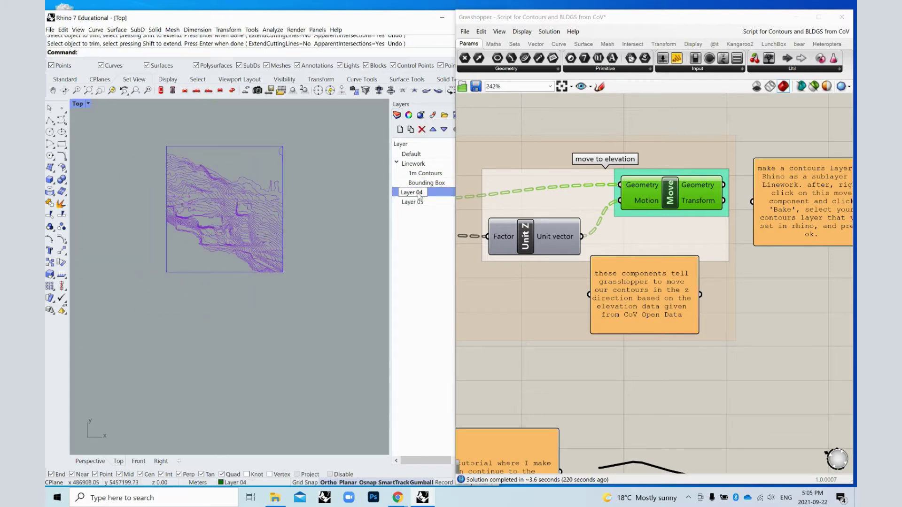
{"action": "left_click_drag", "start_coordinate": [425, 195], "coordinate": [388, 194]}
{"action": "type", "text": "3D"}
{"action": "key", "text": "Return"}
Rename Layer 05 to '3D Ground Surface' and nest it under the 3D layer
{"action": "left_click", "coordinate": [414, 202]}
{"action": "left_click", "coordinate": [414, 203]}
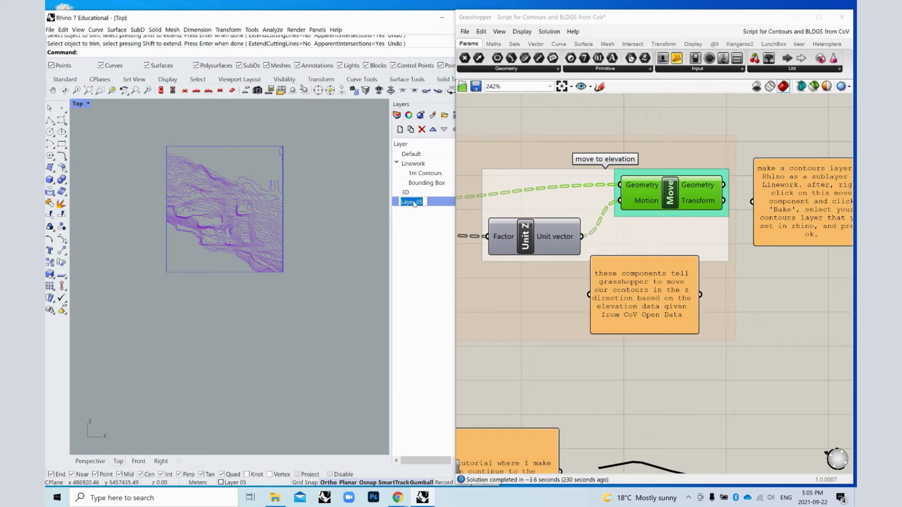
{"action": "type", "text": "3D Ground Surface"}
{"action": "key", "text": "Return"}
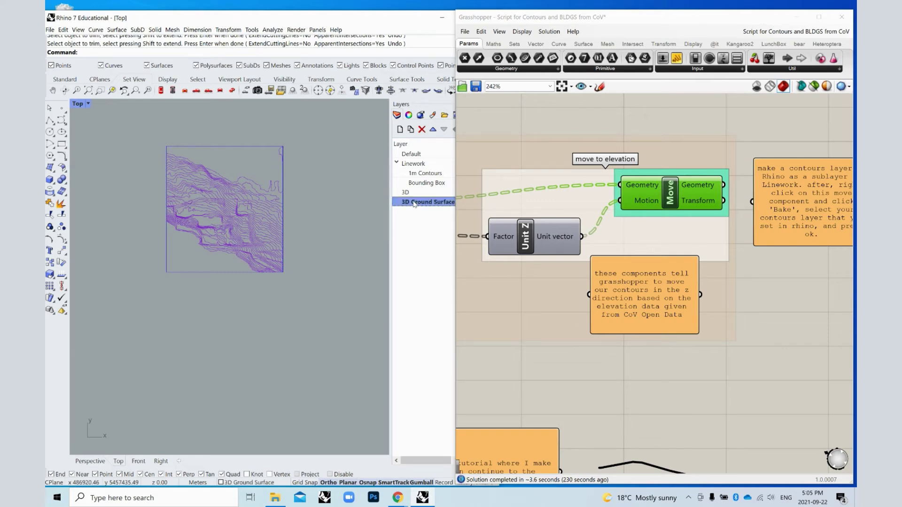
{"action": "left_click_drag", "start_coordinate": [414, 203], "coordinate": [407, 193]}
{"action": "scroll", "coordinate": [330, 266], "scroll_direction": "down", "scroll_amount": 2}
{"action": "scroll", "coordinate": [326, 210], "scroll_direction": "up", "scroll_amount": 2}
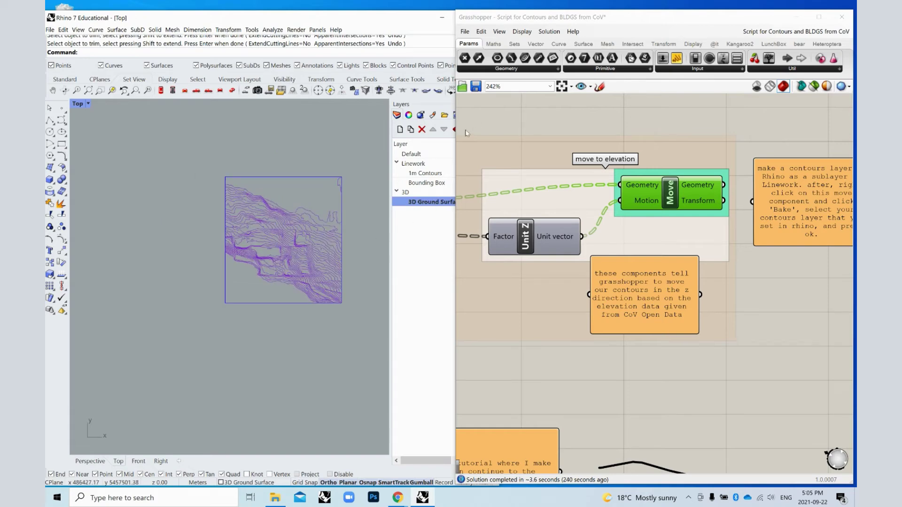
{"action": "left_click_drag", "start_coordinate": [455, 214], "coordinate": [483, 213]}
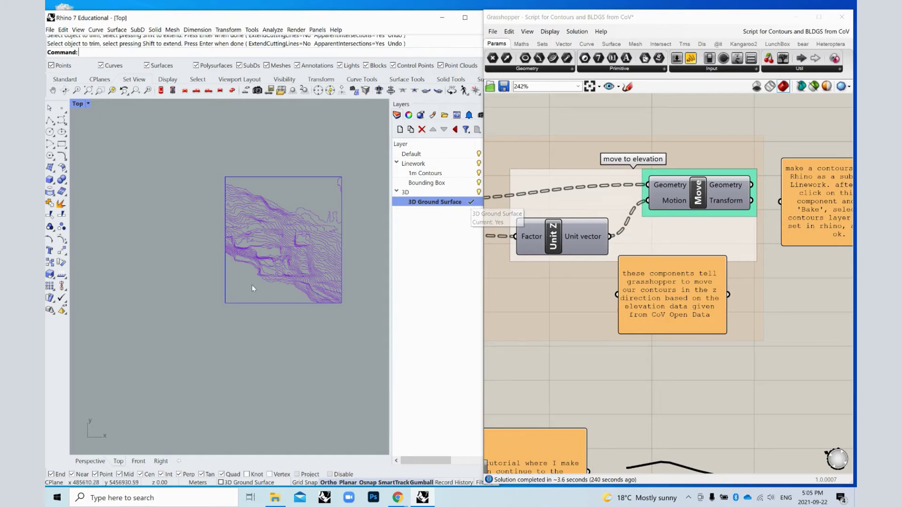
{"action": "scroll", "coordinate": [254, 288], "scroll_direction": "up", "scroll_amount": 2}
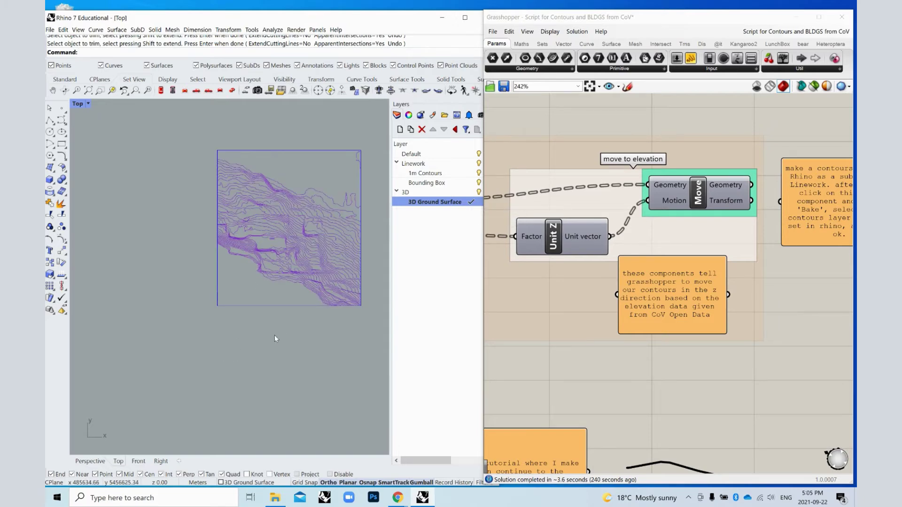
Fit a Patch surface through all trimmed contours with 50 by 50 spans and stiffness 3
{"action": "type", "text": "patch"}
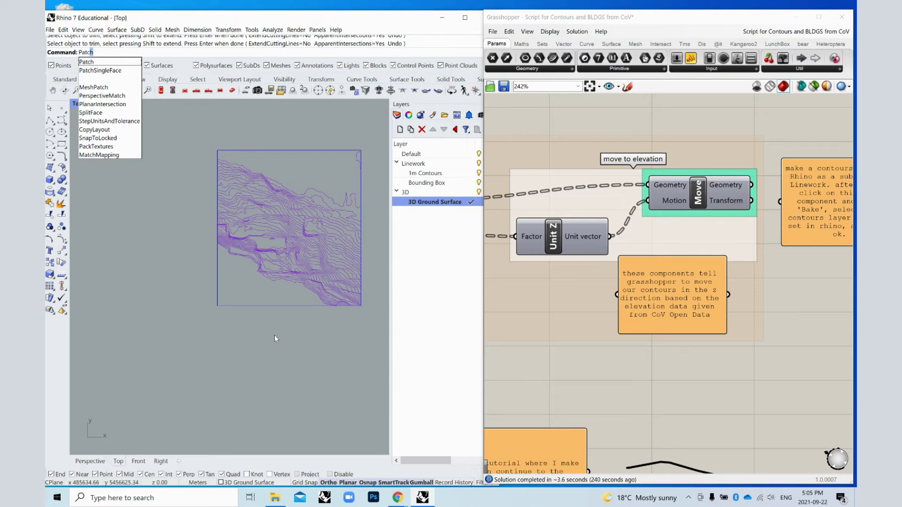
{"action": "key", "text": "Return"}
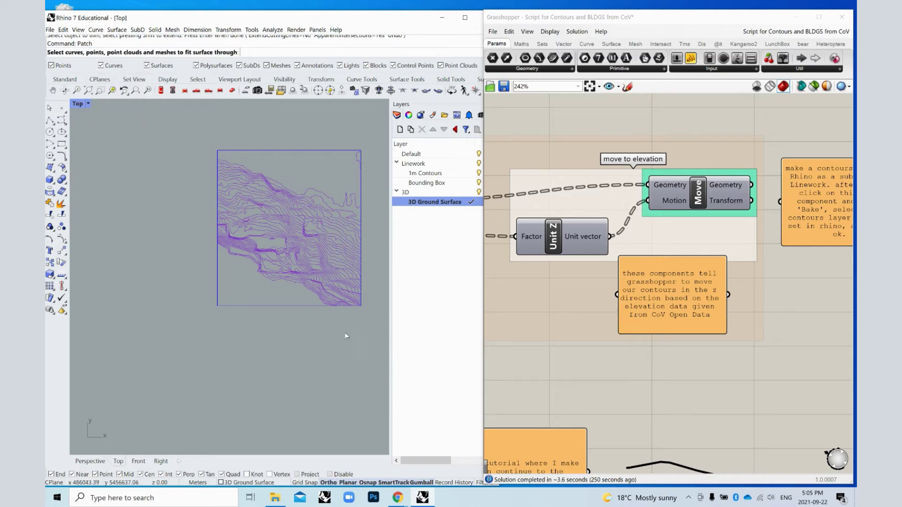
{"action": "left_click_drag", "start_coordinate": [343, 296], "coordinate": [190, 124]}
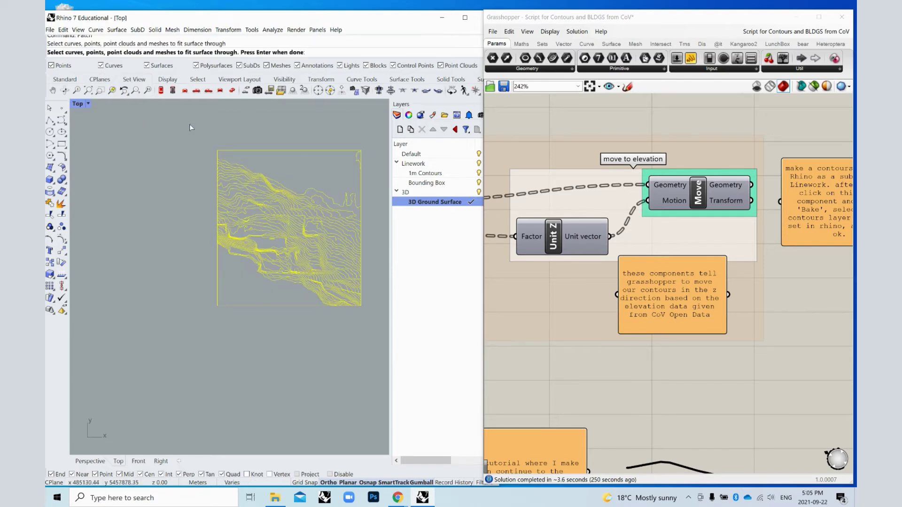
{"action": "key", "text": "Return"}
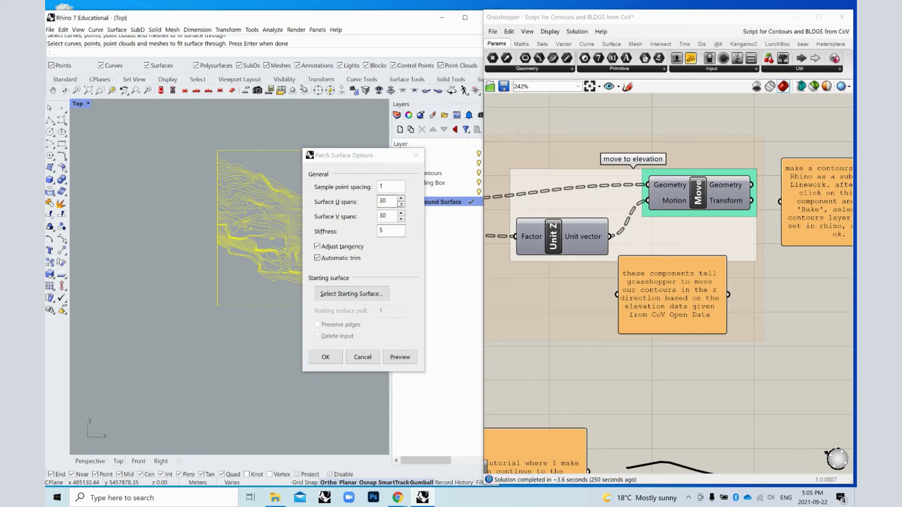
{"action": "double_click", "coordinate": [385, 201]}
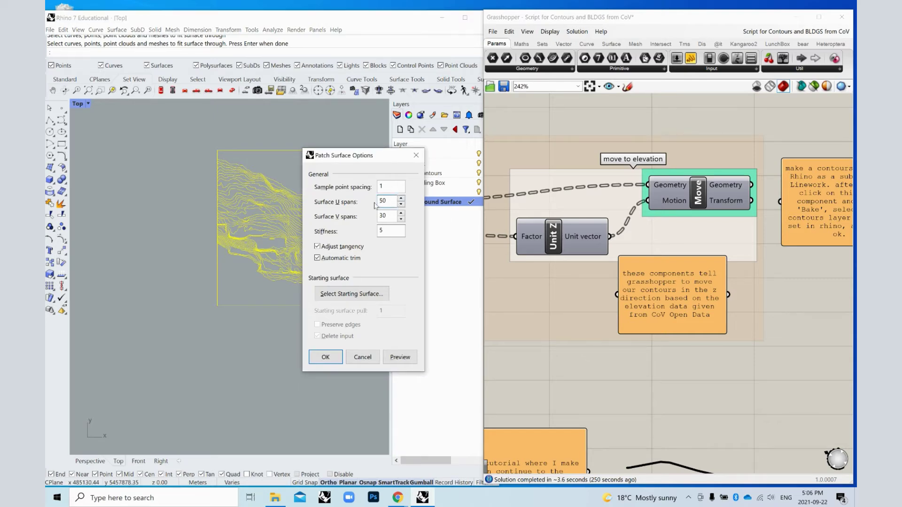
{"action": "double_click", "coordinate": [391, 217]}
{"action": "double_click", "coordinate": [385, 234]}
{"action": "type", "text": "3"}
{"action": "left_click", "coordinate": [336, 357]}
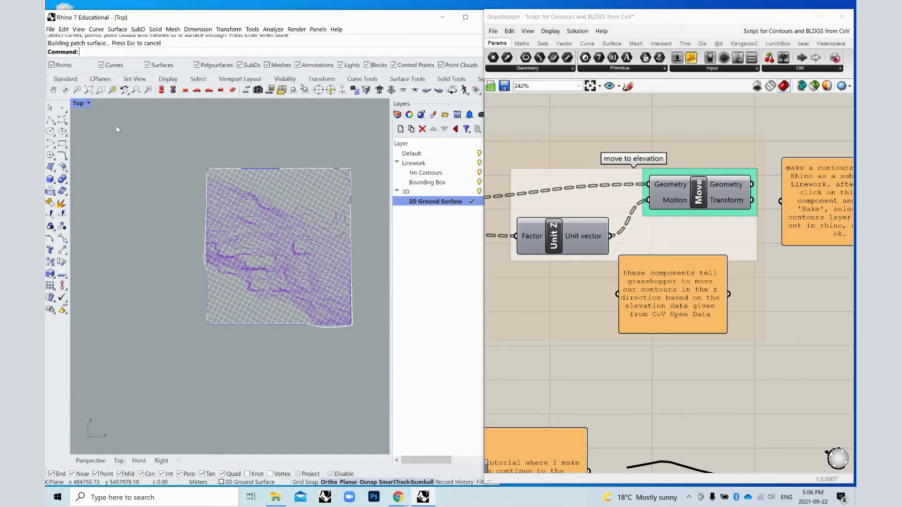
Maximize the Perspective view and switch its display to Shaded
{"action": "key", "text": "Return"}
{"action": "double_click", "coordinate": [84, 103]}
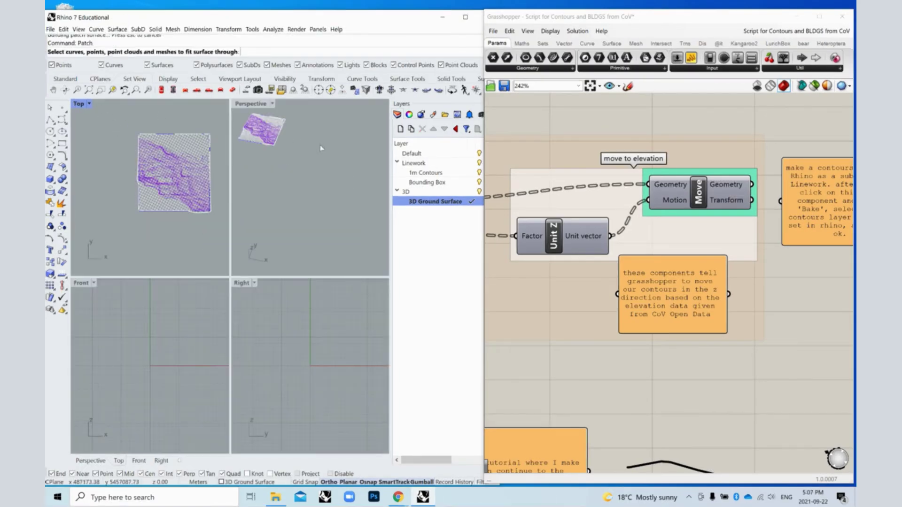
{"action": "double_click", "coordinate": [251, 103]}
{"action": "right_click_drag", "start_coordinate": [292, 207], "coordinate": [125, 166]}
{"action": "scroll", "coordinate": [126, 166], "scroll_direction": "up", "scroll_amount": 2}
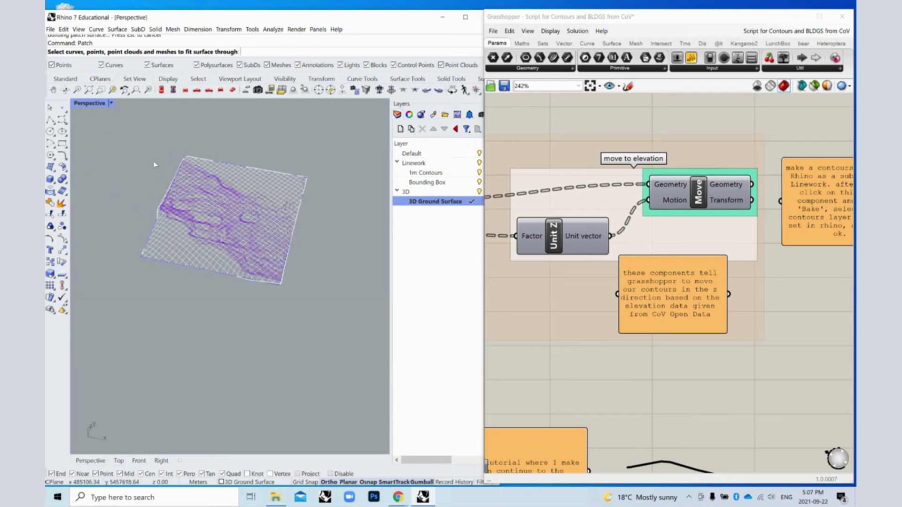
{"action": "key", "text": "Escape"}
{"action": "left_click", "coordinate": [112, 104]}
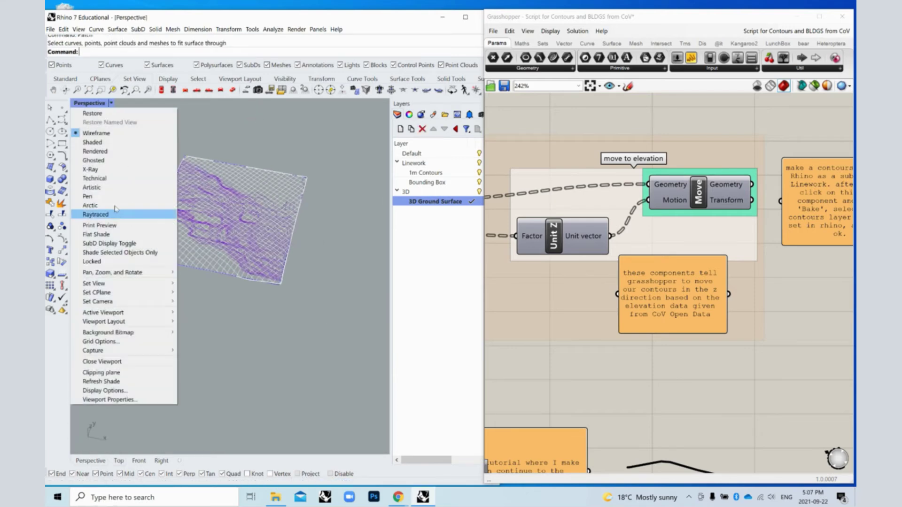
{"action": "left_click", "coordinate": [87, 140]}
{"action": "mouse_move", "coordinate": [347, 368]}
{"action": "right_mouse_down"}
{"action": "mouse_move", "coordinate": [317, 329]}
{"action": "mouse_move", "coordinate": [222, 244]}
{"action": "mouse_move", "coordinate": [231, 272]}
{"action": "right_mouse_up"}
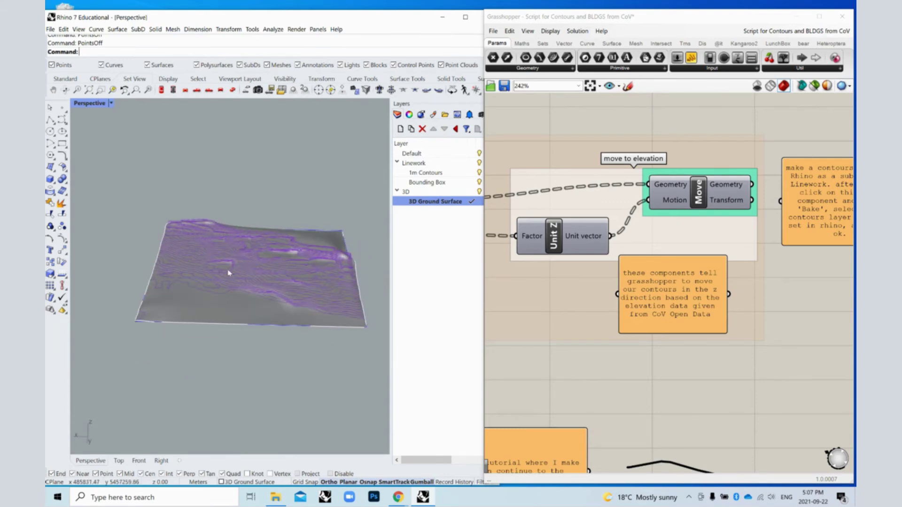
Extrude the ground surface downward with ExtrudeSrf into a thick terrain block
{"action": "left_click", "coordinate": [231, 272]}
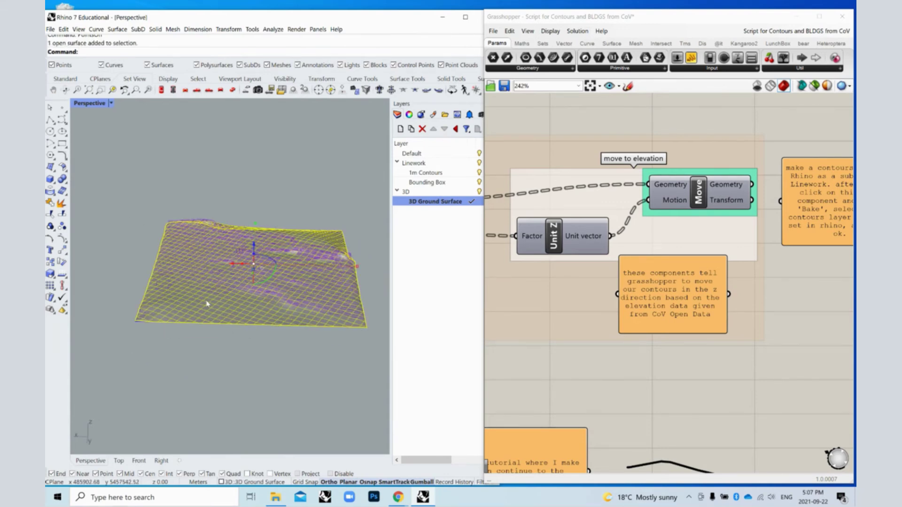
{"action": "type", "text": "EXtrudeSrf"}
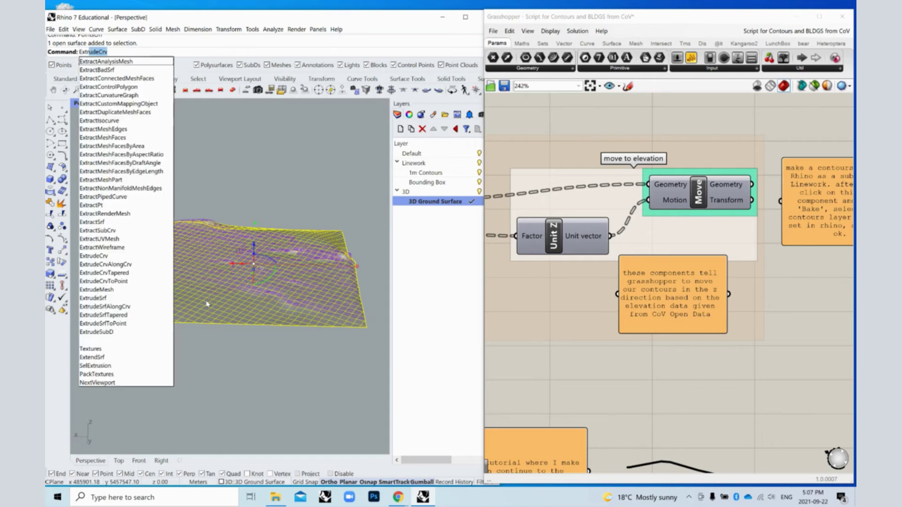
{"action": "key", "text": "Return"}
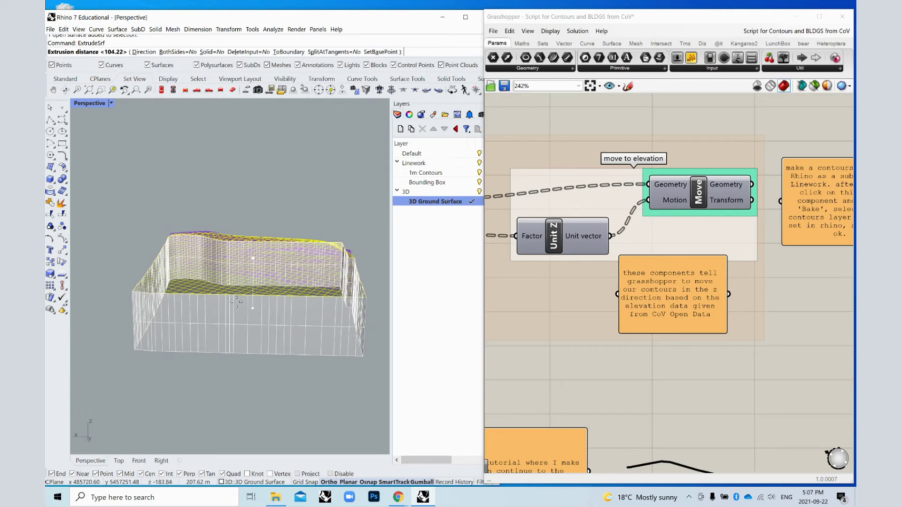
{"action": "left_click", "coordinate": [237, 304]}
{"action": "right_click_drag", "start_coordinate": [238, 304], "coordinate": [203, 263]}
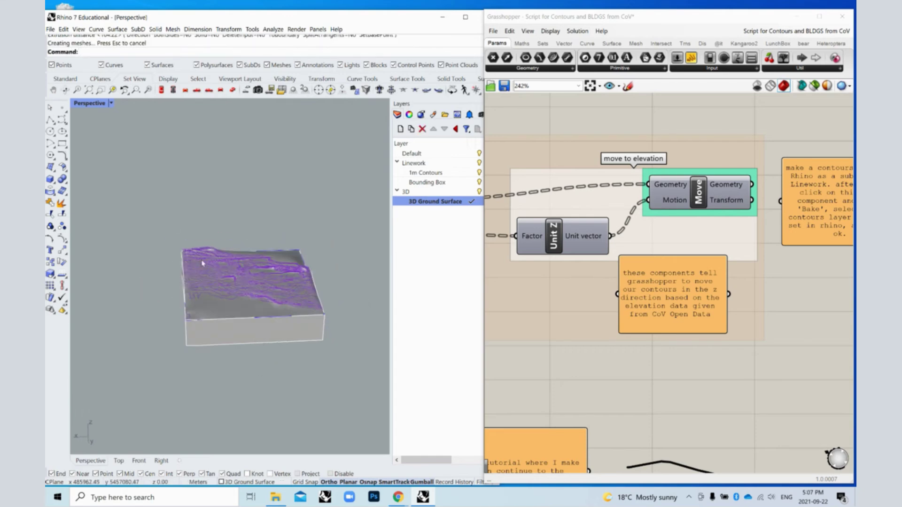
In the maximized Front view, draw a horizontal line across the terrain block
{"action": "double_click", "coordinate": [108, 104]}
{"action": "double_click", "coordinate": [85, 283]}
{"action": "scroll", "coordinate": [77, 140], "scroll_direction": "down", "scroll_amount": 4}
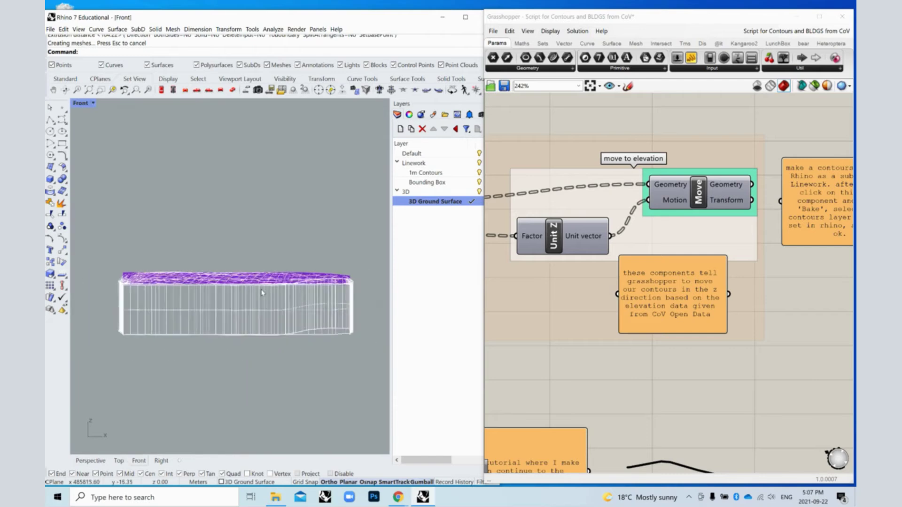
{"action": "type", "text": "L"}
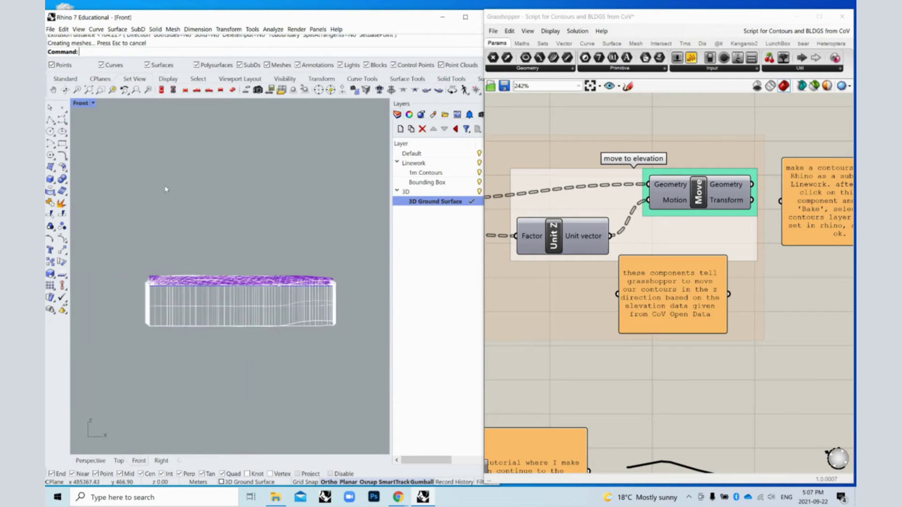
{"action": "key", "text": "Return"}
{"action": "key", "text": "Escape"}
{"action": "type", "text": "L"}
{"action": "key", "text": "Return"}
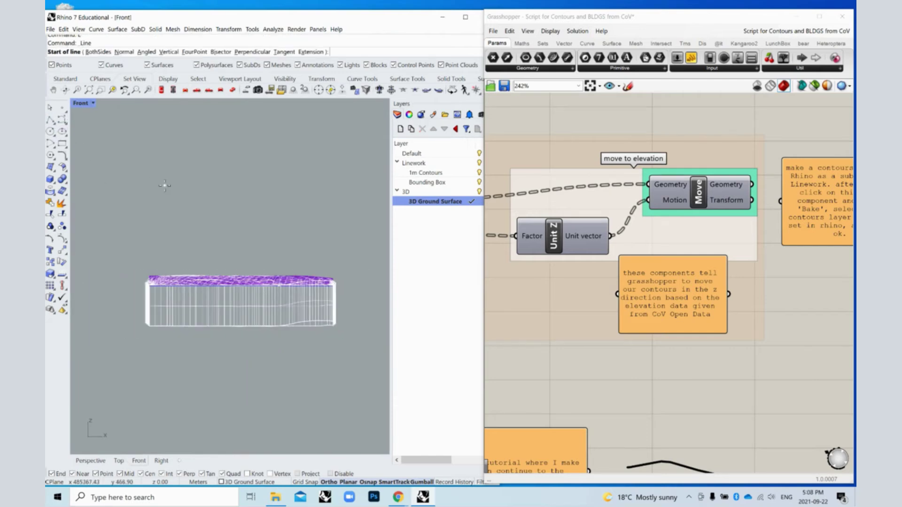
{"action": "left_click", "coordinate": [128, 298]}
{"action": "left_click", "coordinate": [355, 297]}
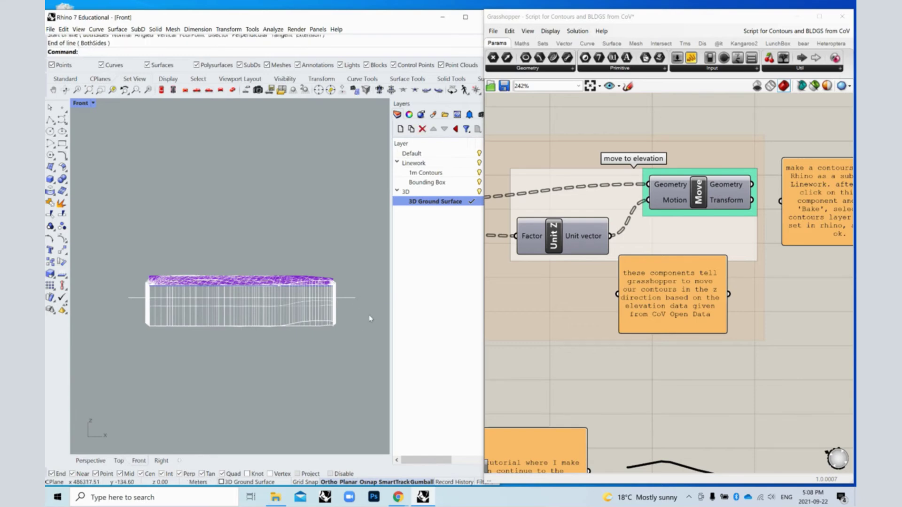
Trim away the block below the line, then delete the cutting line
{"action": "type", "text": "TR"}
{"action": "key", "text": "Return"}
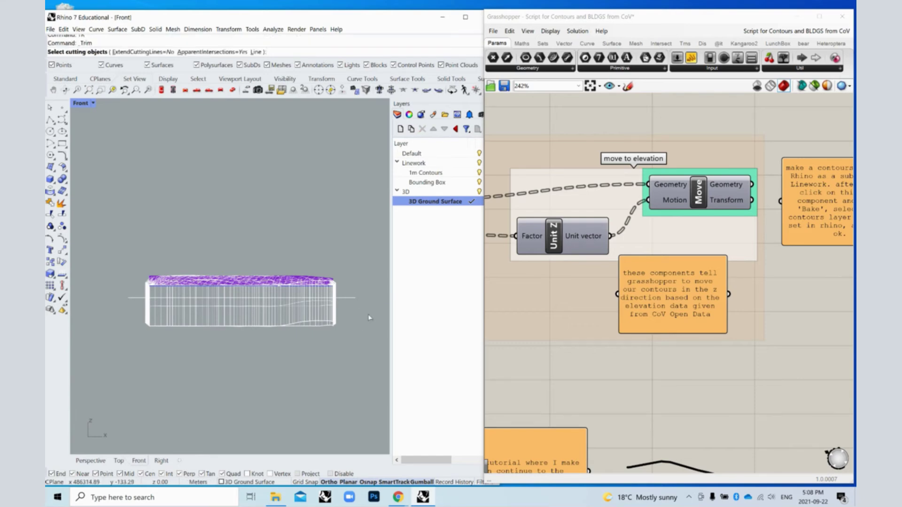
{"action": "left_click", "coordinate": [353, 298]}
{"action": "key", "text": "Return"}
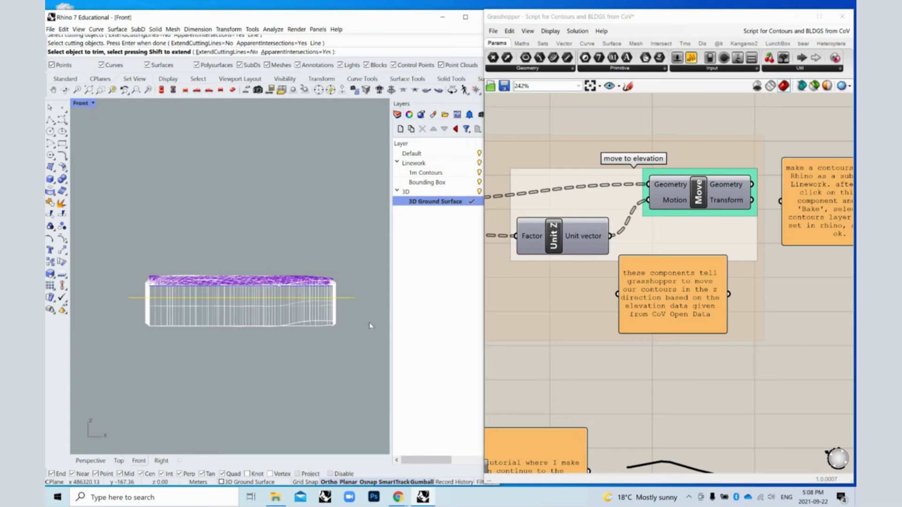
{"action": "left_click_drag", "start_coordinate": [365, 347], "coordinate": [130, 309]}
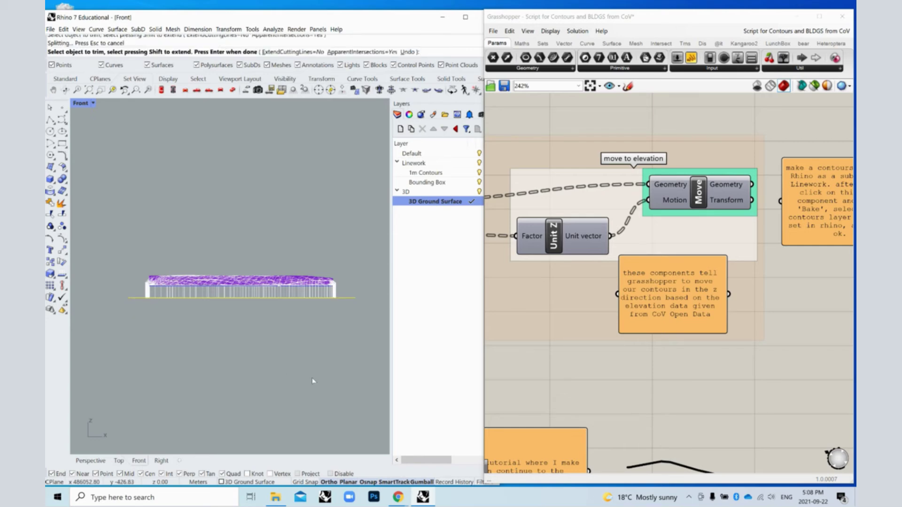
{"action": "key", "text": "Return"}
{"action": "left_click", "coordinate": [345, 295]}
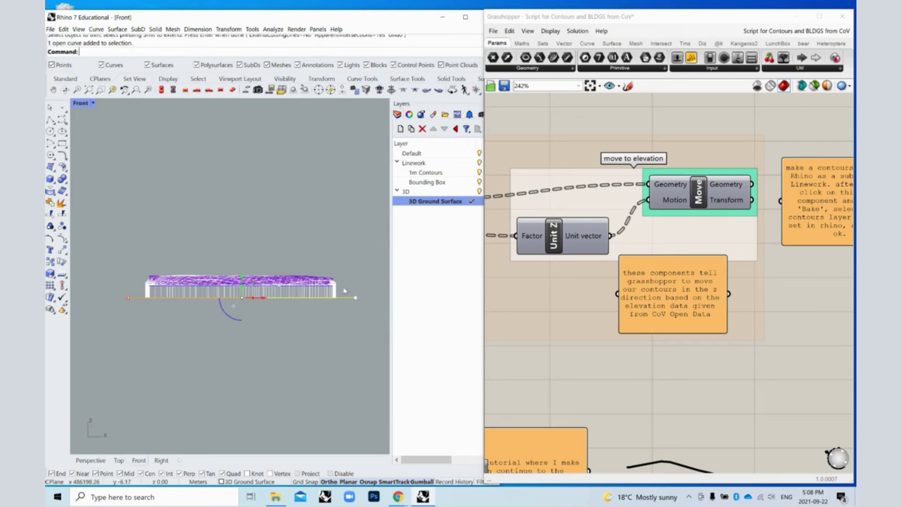
{"action": "key", "text": "Delete"}
Orbit the maximized Perspective view to an oblique look at the trimmed terrain slab
{"action": "double_click", "coordinate": [80, 103]}
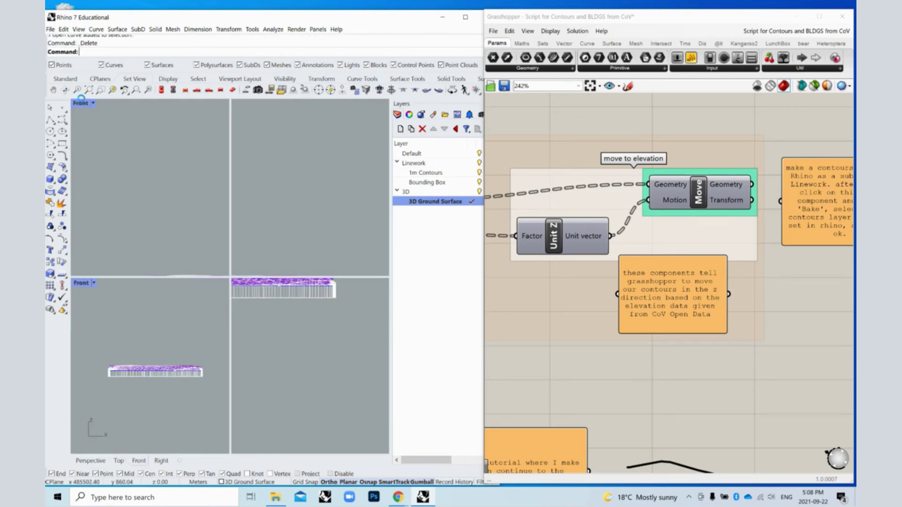
{"action": "double_click", "coordinate": [250, 104]}
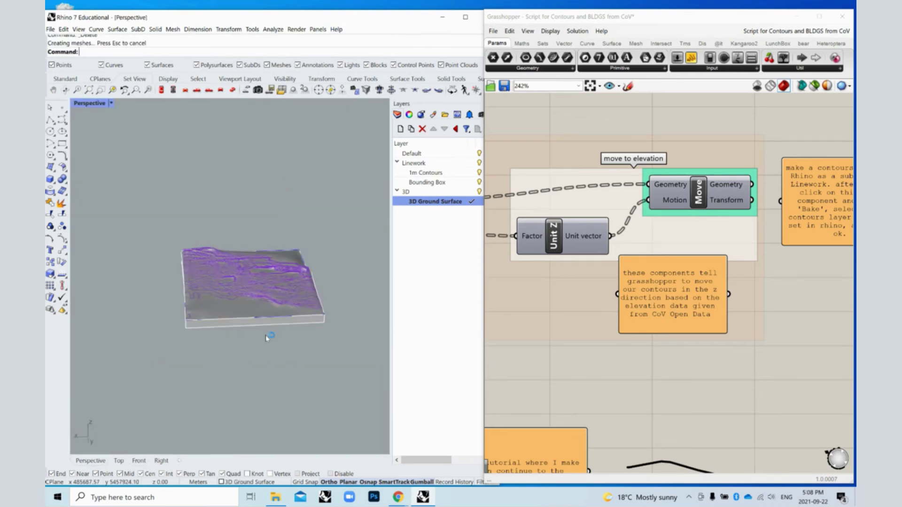
{"action": "mouse_move", "coordinate": [259, 308]}
{"action": "right_mouse_down"}
{"action": "mouse_move", "coordinate": [262, 297]}
{"action": "mouse_move", "coordinate": [250, 298]}
{"action": "right_mouse_up"}
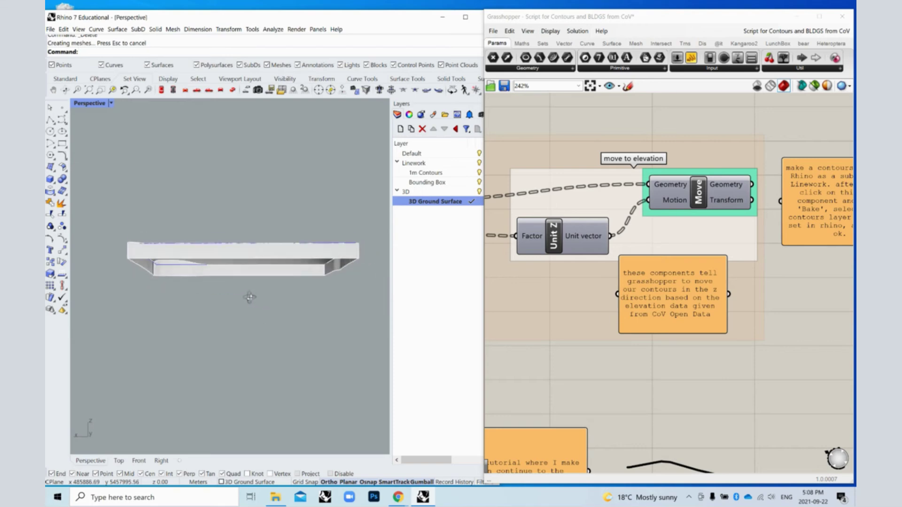
{"action": "left_click", "coordinate": [231, 256]}
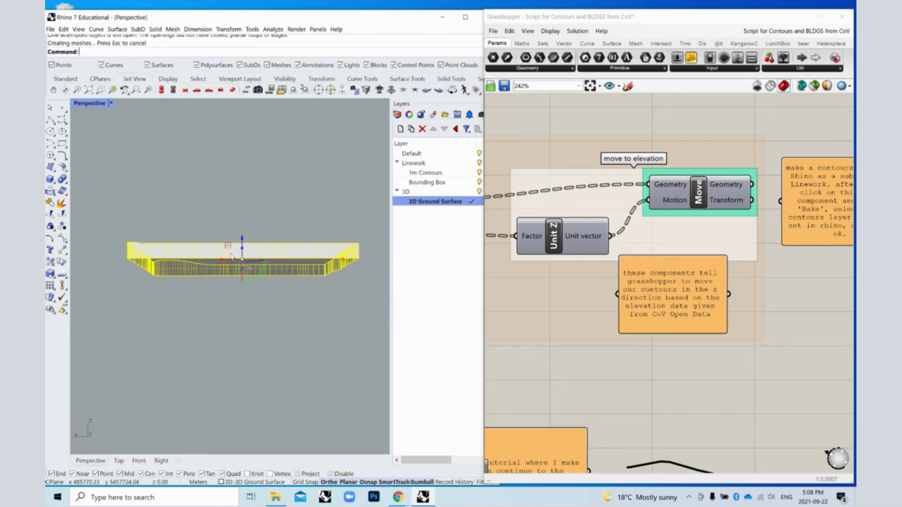
{"action": "key", "text": "Escape"}
{"action": "mouse_move", "coordinate": [268, 317]}
{"action": "right_mouse_down"}
{"action": "mouse_move", "coordinate": [218, 288]}
{"action": "mouse_move", "coordinate": [234, 336]}
{"action": "mouse_move", "coordinate": [313, 338]}
{"action": "mouse_move", "coordinate": [261, 302]}
{"action": "right_mouse_up"}
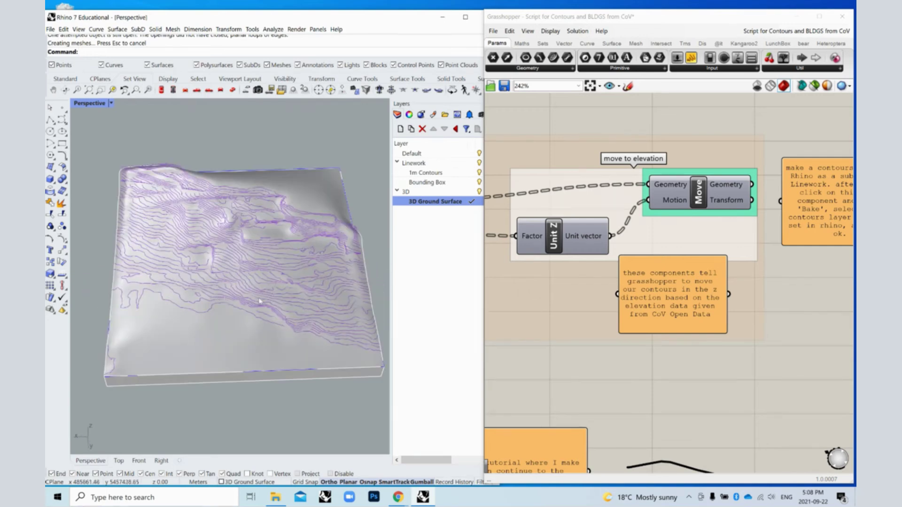
Set the File Path to building-footprints-2009.shp in Downloads' building-footprints-2009 (2) folder
{"action": "scroll", "coordinate": [741, 214], "scroll_direction": "down", "scroll_amount": 7}
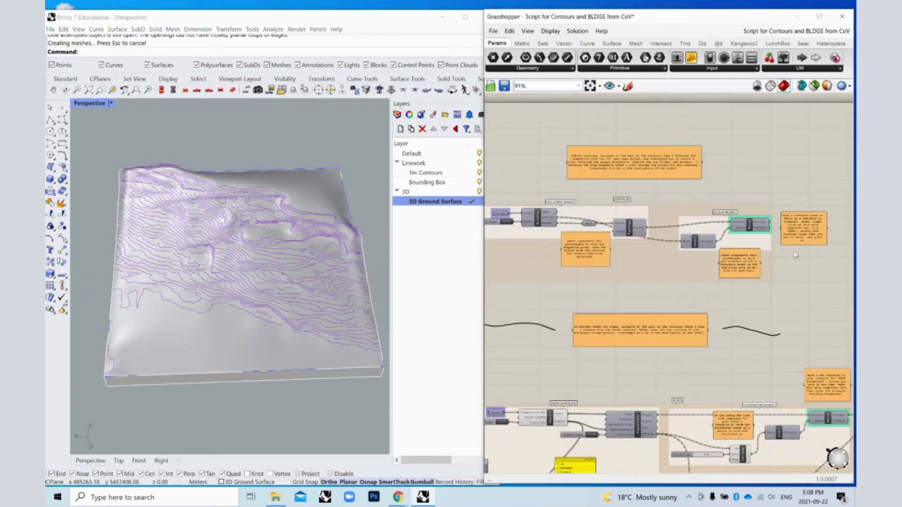
{"action": "scroll", "coordinate": [756, 166], "scroll_direction": "down", "scroll_amount": 1}
{"action": "scroll", "coordinate": [606, 390], "scroll_direction": "up", "scroll_amount": 4}
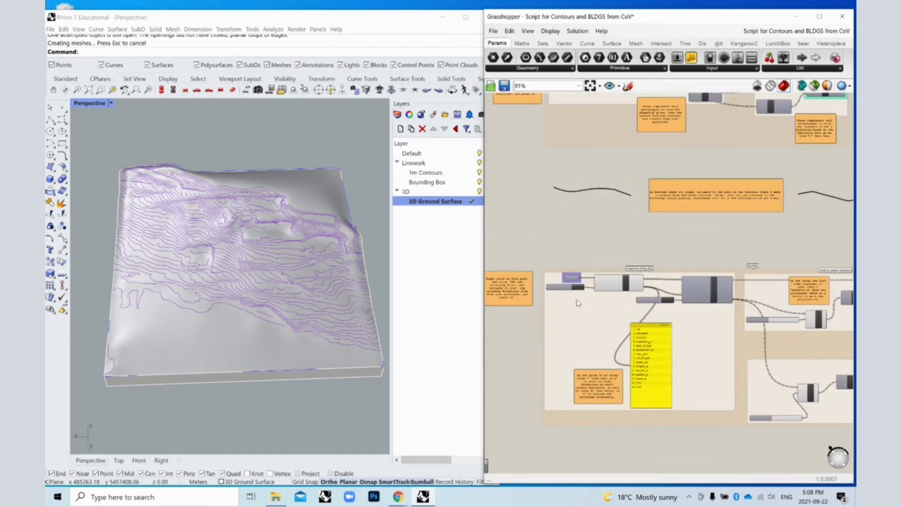
{"action": "scroll", "coordinate": [540, 284], "scroll_direction": "up", "scroll_amount": 1}
{"action": "scroll", "coordinate": [573, 277], "scroll_direction": "up", "scroll_amount": 3}
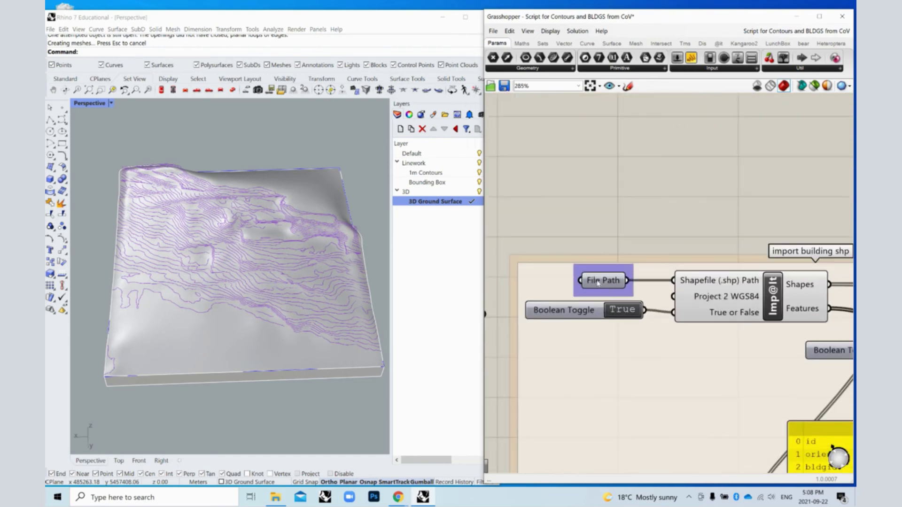
{"action": "right_click", "coordinate": [598, 282]}
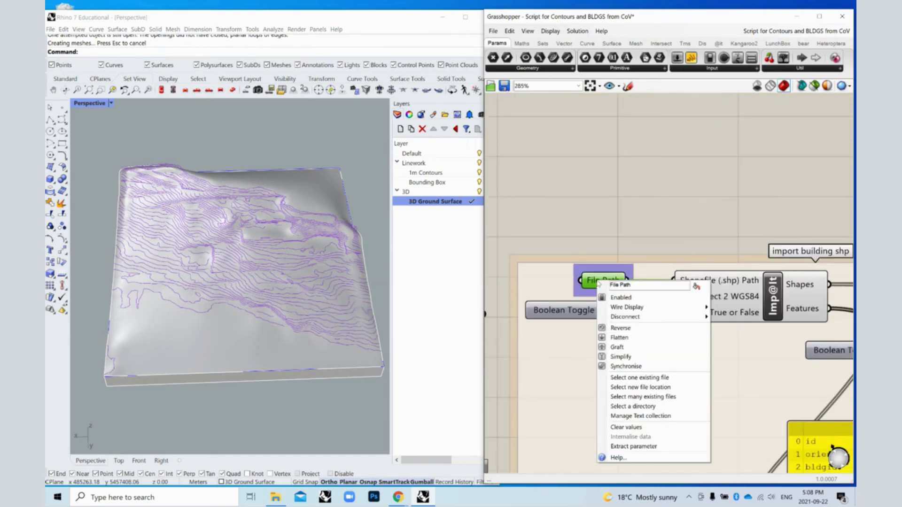
{"action": "left_click", "coordinate": [623, 378]}
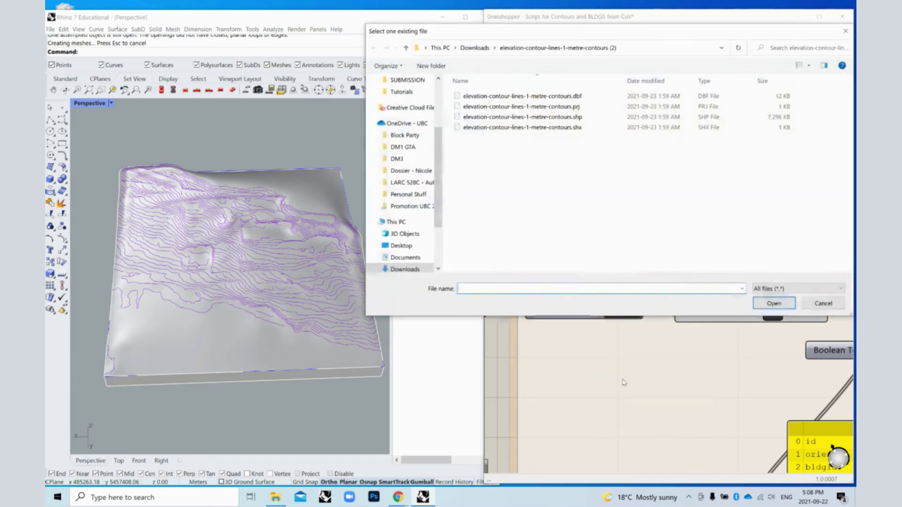
{"action": "left_click", "coordinate": [475, 47]}
{"action": "double_click", "coordinate": [488, 135]}
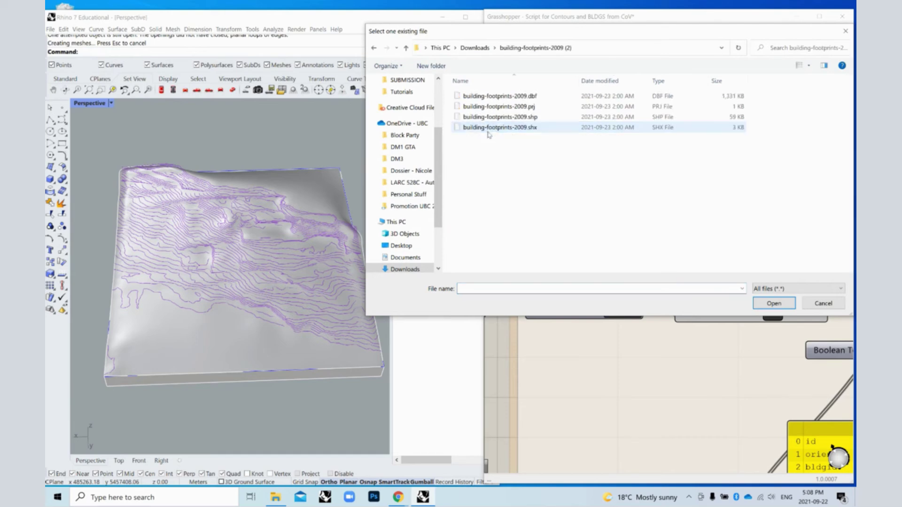
{"action": "left_click", "coordinate": [532, 120]}
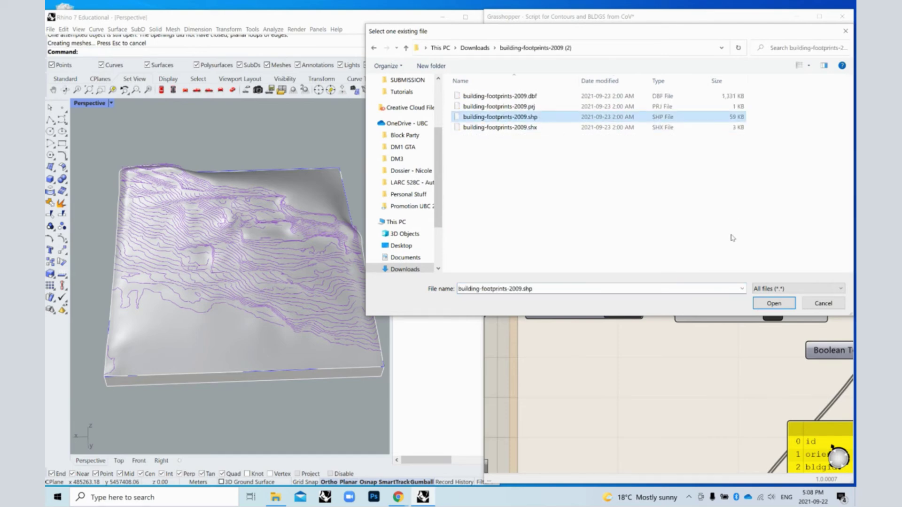
{"action": "left_click", "coordinate": [776, 303]}
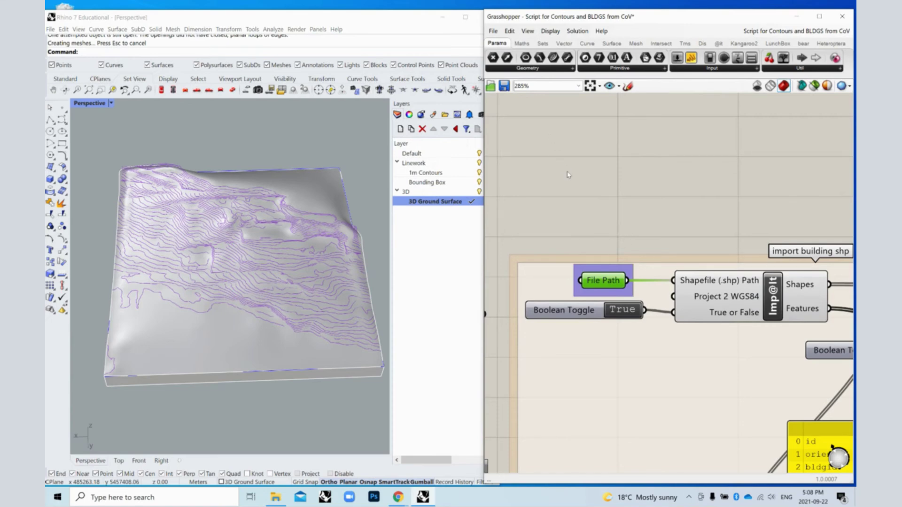
Enable the Cap Holes component so the extruded buildings preview
{"action": "scroll", "coordinate": [568, 175], "scroll_direction": "down", "scroll_amount": 6}
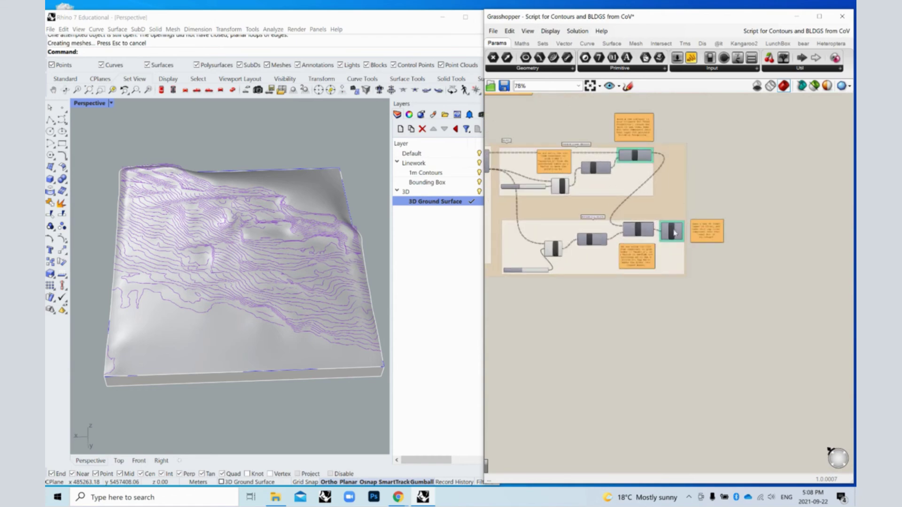
{"action": "scroll", "coordinate": [674, 232], "scroll_direction": "up", "scroll_amount": 5}
{"action": "middle_click", "coordinate": [666, 229]}
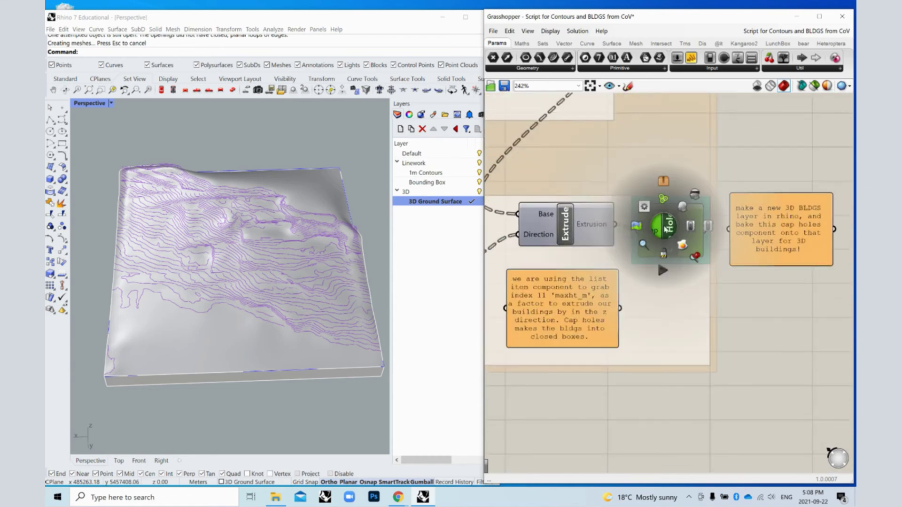
{"action": "left_click", "coordinate": [684, 205]}
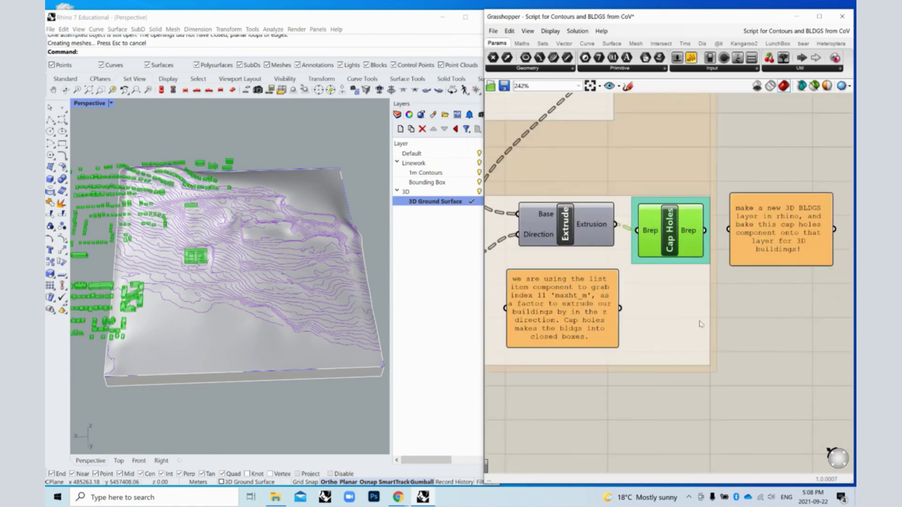
Orbit and zoom the Perspective view to inspect the green buildings on the terrain
{"action": "scroll", "coordinate": [600, 305], "scroll_direction": "down", "scroll_amount": 2}
{"action": "scroll", "coordinate": [233, 283], "scroll_direction": "down", "scroll_amount": 2}
{"action": "right_click_drag", "start_coordinate": [300, 324], "coordinate": [283, 303]}
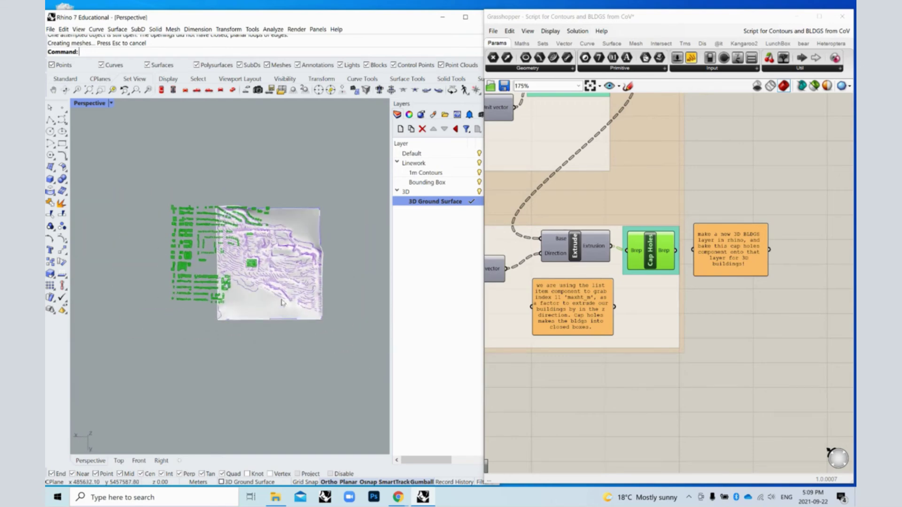
{"action": "right_click_drag", "start_coordinate": [351, 291], "coordinate": [244, 279]}
{"action": "scroll", "coordinate": [245, 249], "scroll_direction": "up", "scroll_amount": 4}
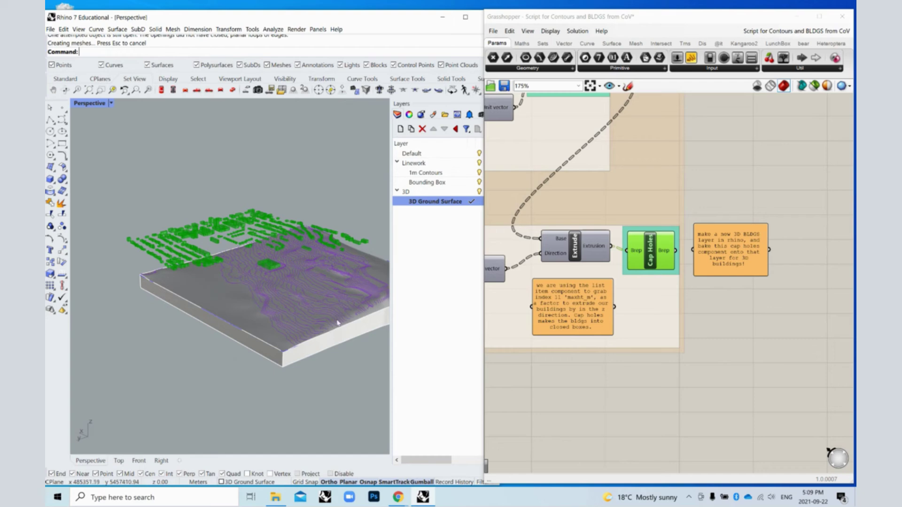
{"action": "right_click_drag", "start_coordinate": [278, 321], "coordinate": [254, 245]}
{"action": "mouse_move", "coordinate": [297, 283]}
{"action": "right_mouse_down"}
{"action": "mouse_move", "coordinate": [312, 306]}
{"action": "mouse_move", "coordinate": [296, 266]}
{"action": "right_mouse_up"}
{"action": "scroll", "coordinate": [300, 270], "scroll_direction": "up", "scroll_amount": 5}
{"action": "scroll", "coordinate": [300, 270], "scroll_direction": "down", "scroll_amount": 6}
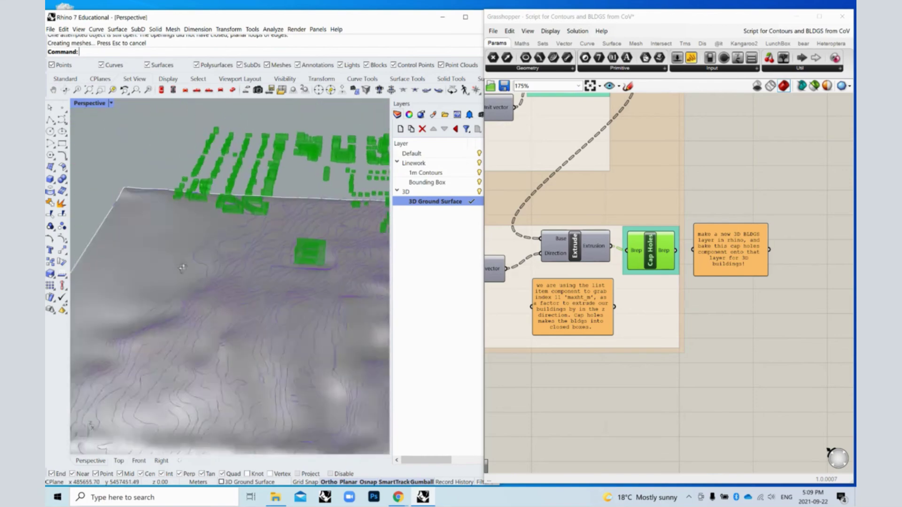
{"action": "scroll", "coordinate": [282, 278], "scroll_direction": "up", "scroll_amount": 5}
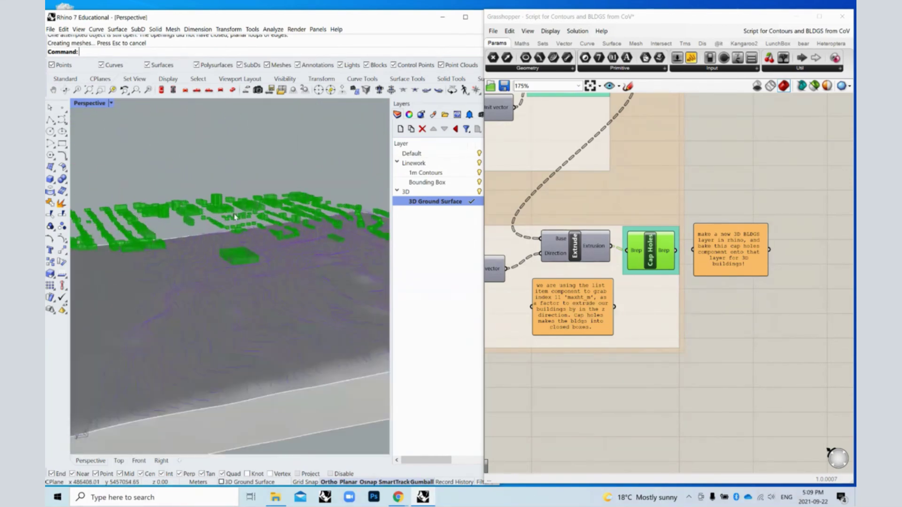
{"action": "right_click_drag", "start_coordinate": [282, 277], "coordinate": [151, 334]}
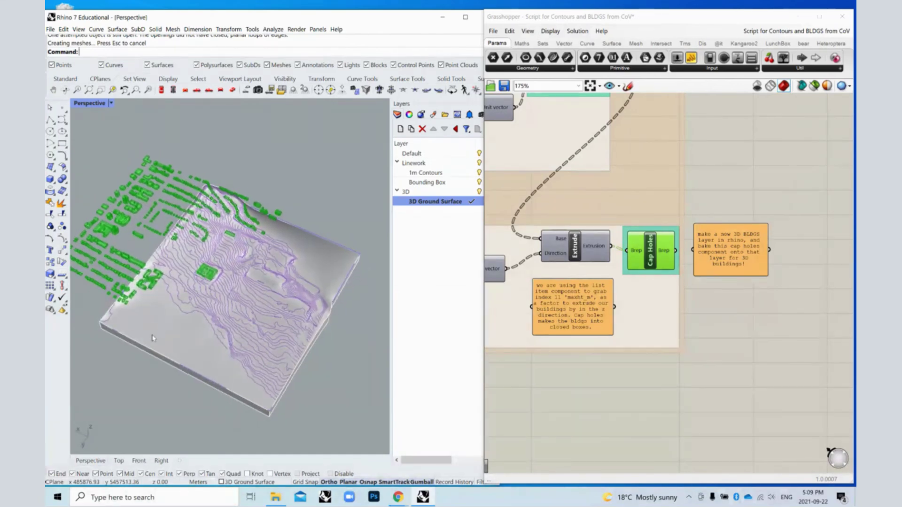
{"action": "scroll", "coordinate": [331, 293], "scroll_direction": "up", "scroll_amount": 3}
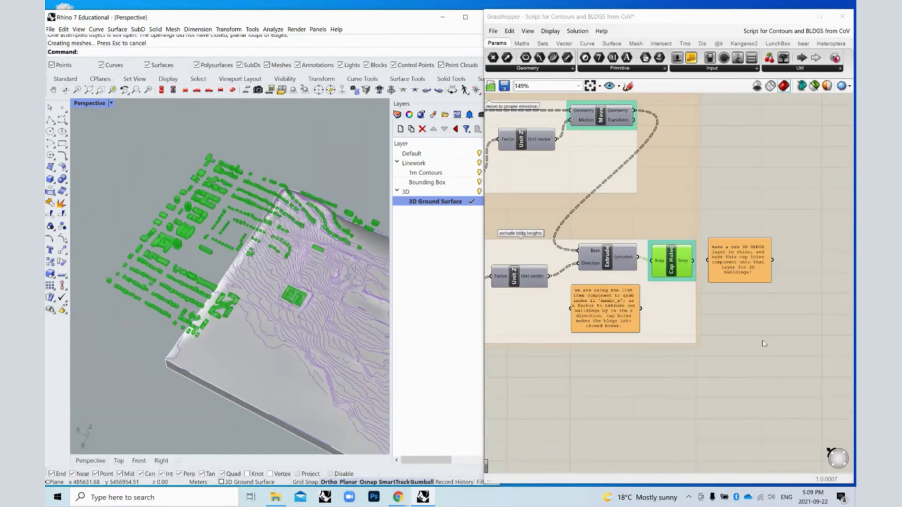
Create a new layer named 3D BLDGS under 3D and make it current
{"action": "scroll", "coordinate": [770, 306], "scroll_direction": "down", "scroll_amount": 1}
{"action": "right_click_drag", "start_coordinate": [162, 181], "coordinate": [236, 248]}
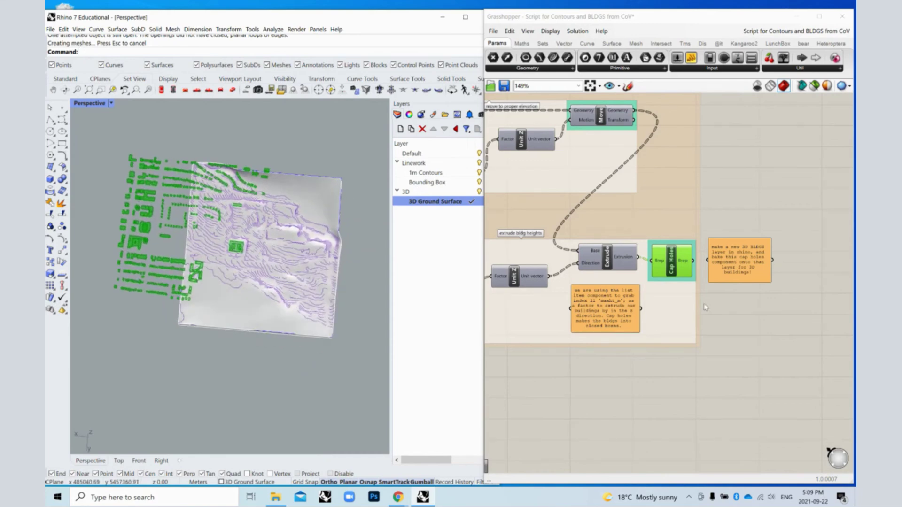
{"action": "right_click", "coordinate": [437, 213]}
{"action": "left_click", "coordinate": [454, 220]}
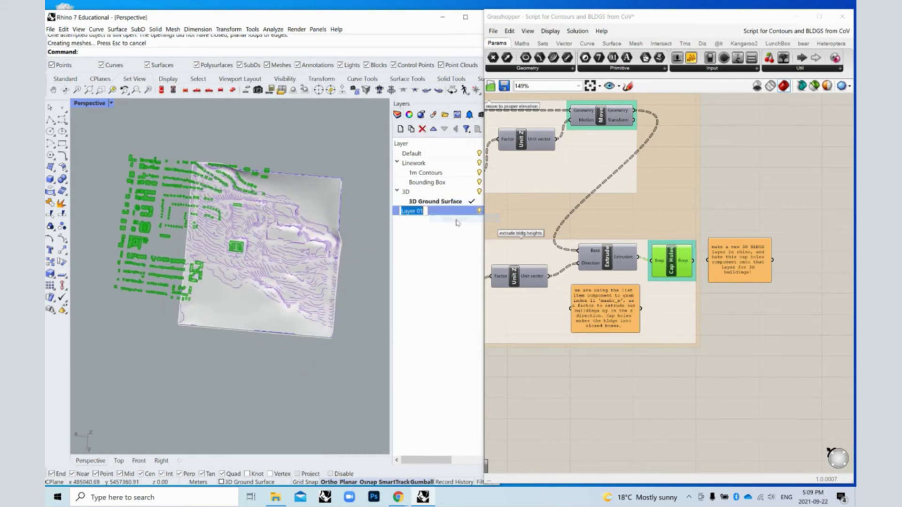
{"action": "type", "text": "3D BLDGS"}
{"action": "key", "text": "Return"}
{"action": "left_click", "coordinate": [465, 215]}
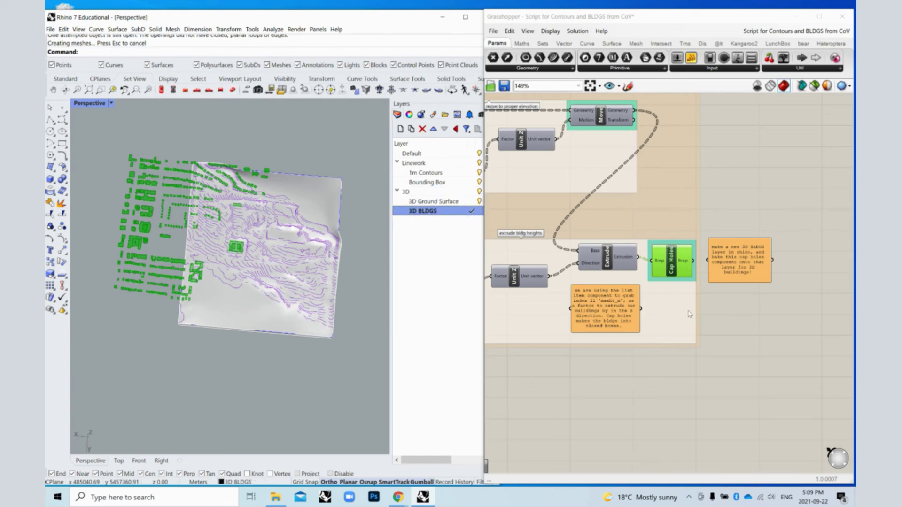
{"action": "right_click_drag", "start_coordinate": [233, 383], "coordinate": [249, 350]}
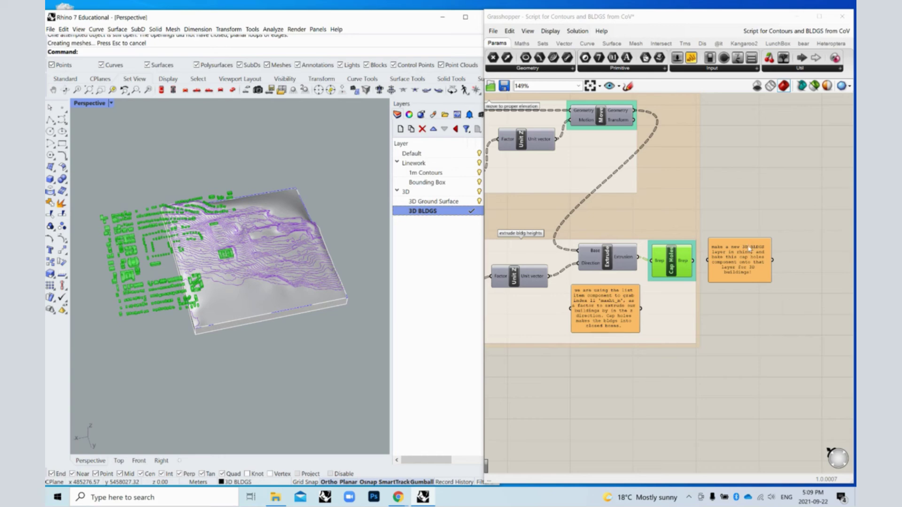
{"action": "scroll", "coordinate": [750, 249], "scroll_direction": "up", "scroll_amount": 3}
Bake the Cap Holes building solids onto the 3D BLDGS layer
{"action": "left_click", "coordinate": [663, 270]}
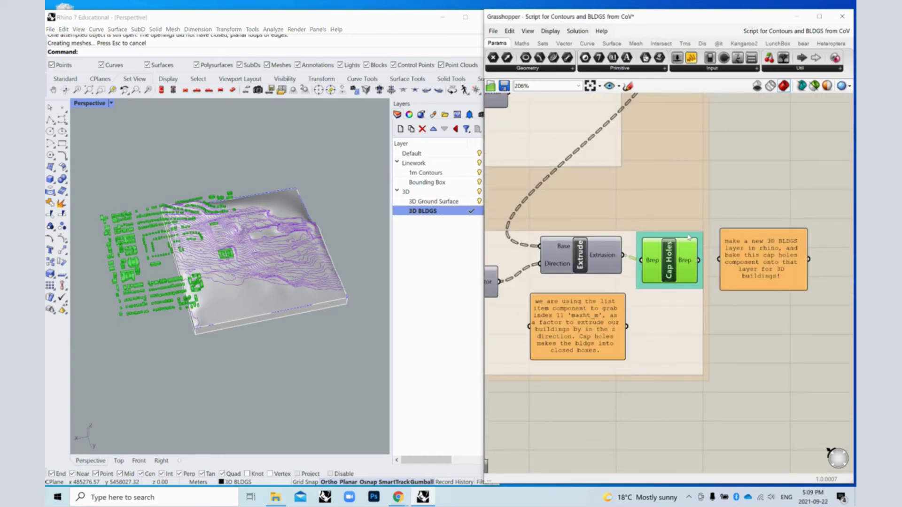
{"action": "right_click", "coordinate": [666, 260]}
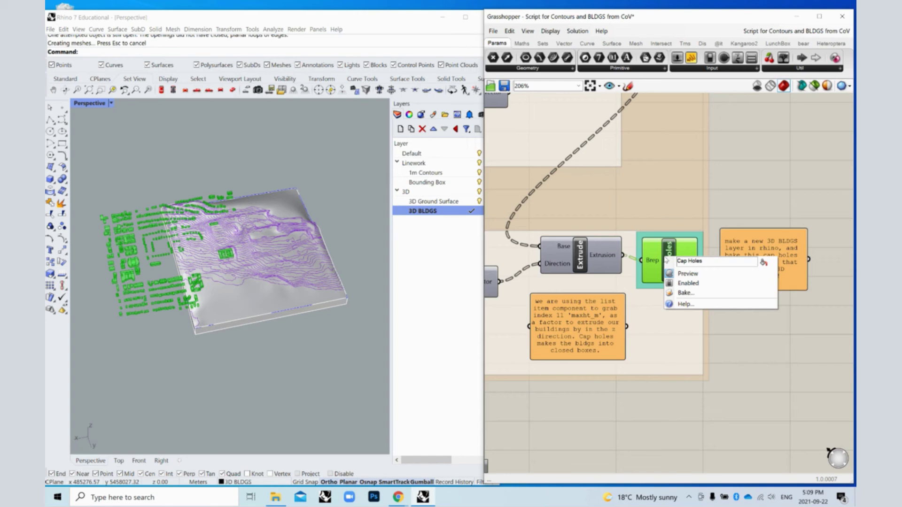
{"action": "left_click", "coordinate": [686, 293]}
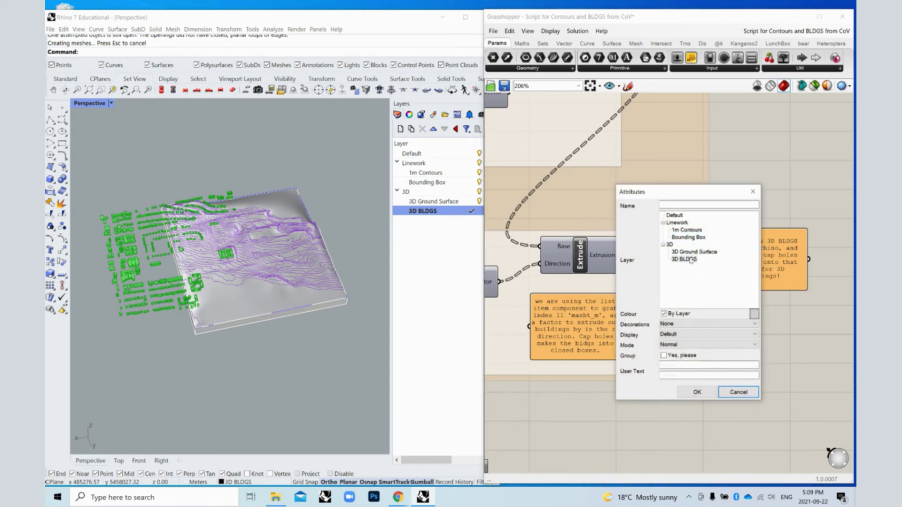
{"action": "left_click", "coordinate": [684, 259]}
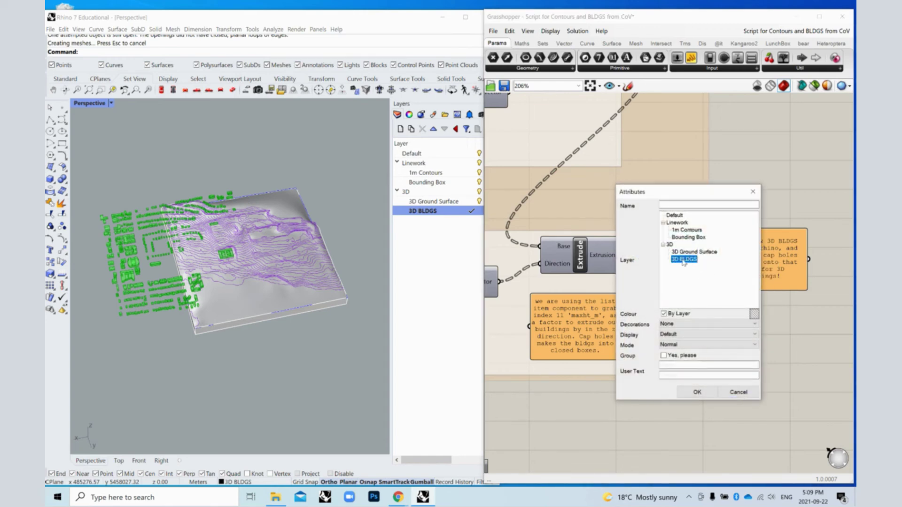
{"action": "left_click", "coordinate": [697, 392]}
{"action": "left_click", "coordinate": [723, 380]}
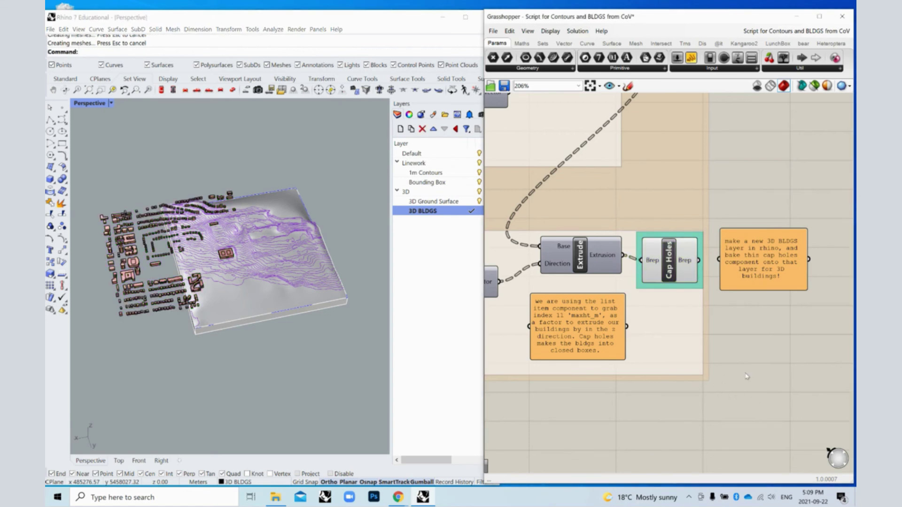
{"action": "scroll", "coordinate": [723, 378], "scroll_direction": "down", "scroll_amount": 3}
{"action": "scroll", "coordinate": [631, 181], "scroll_direction": "up", "scroll_amount": 3}
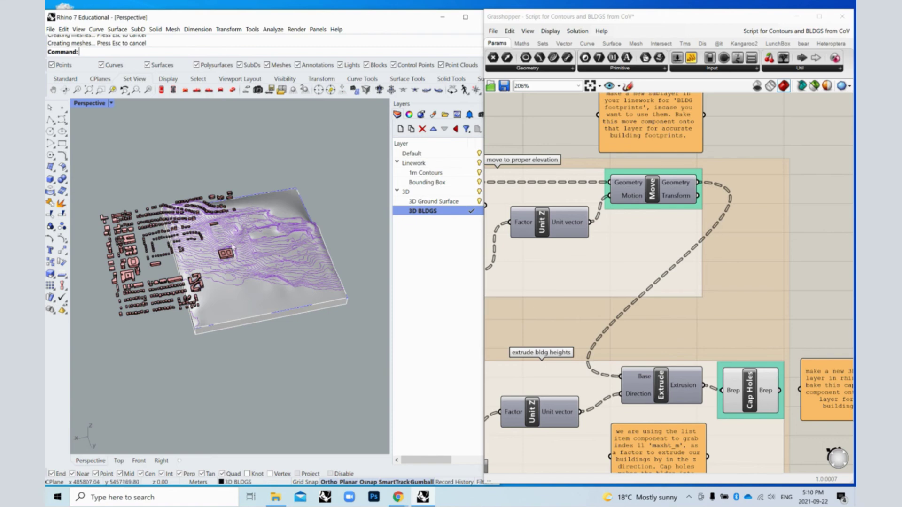
Add a sublayer named BLDG Footprints under the Linework layer
{"action": "left_click", "coordinate": [425, 173]}
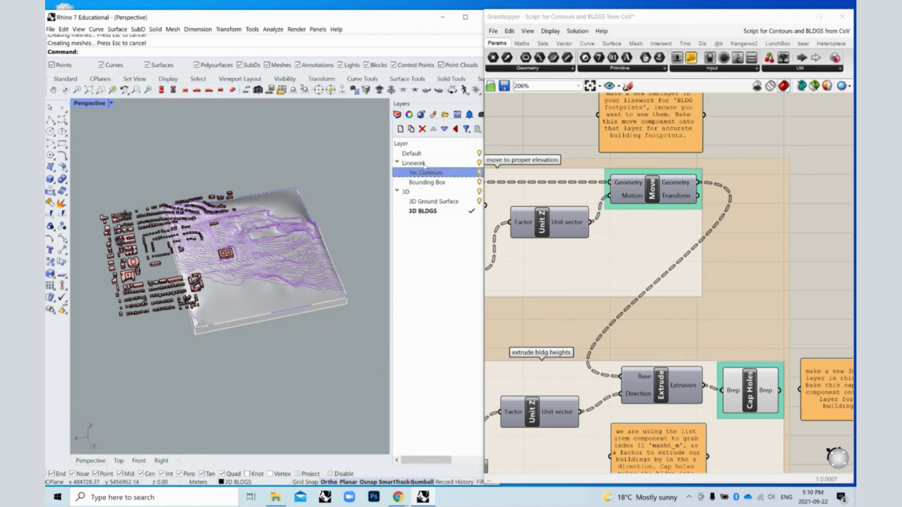
{"action": "left_click", "coordinate": [414, 163]}
{"action": "right_click", "coordinate": [426, 164]}
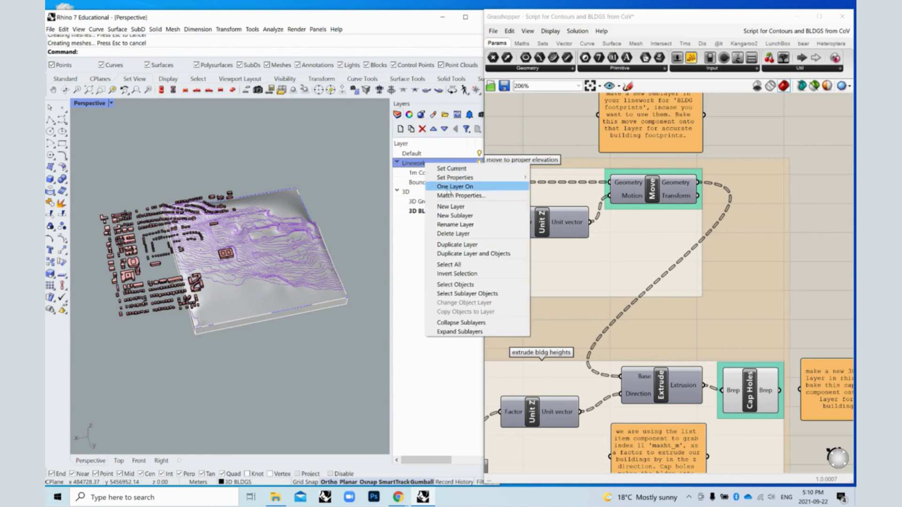
{"action": "left_click", "coordinate": [454, 216]}
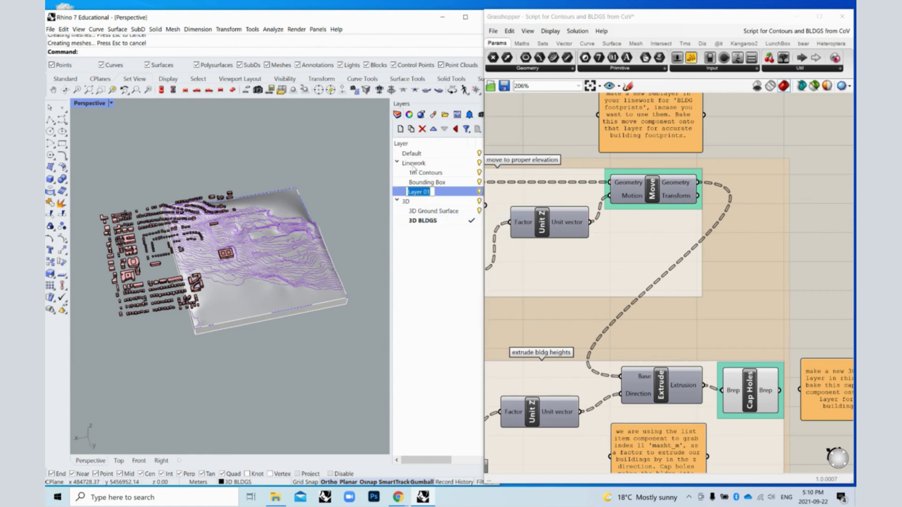
{"action": "type", "text": "BLDG Footprints"}
{"action": "left_click", "coordinate": [653, 190]}
Bake the Move component's footprints onto the BLDG Footprints layer
{"action": "scroll", "coordinate": [656, 207], "scroll_direction": "down", "scroll_amount": 4}
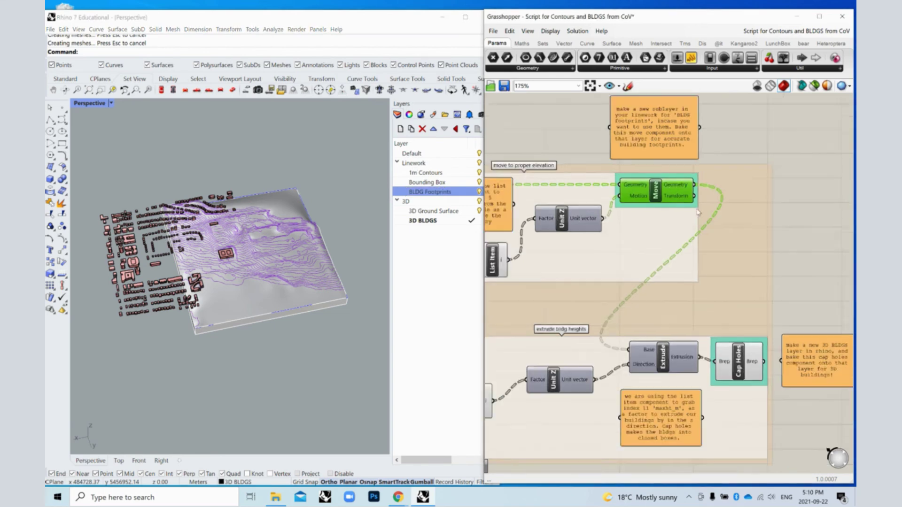
{"action": "scroll", "coordinate": [656, 208], "scroll_direction": "up", "scroll_amount": 3}
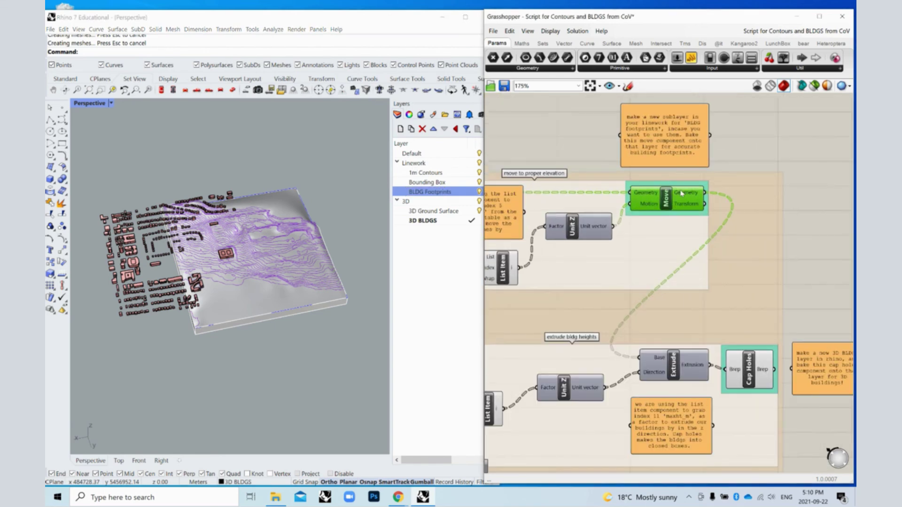
{"action": "right_click", "coordinate": [667, 205]}
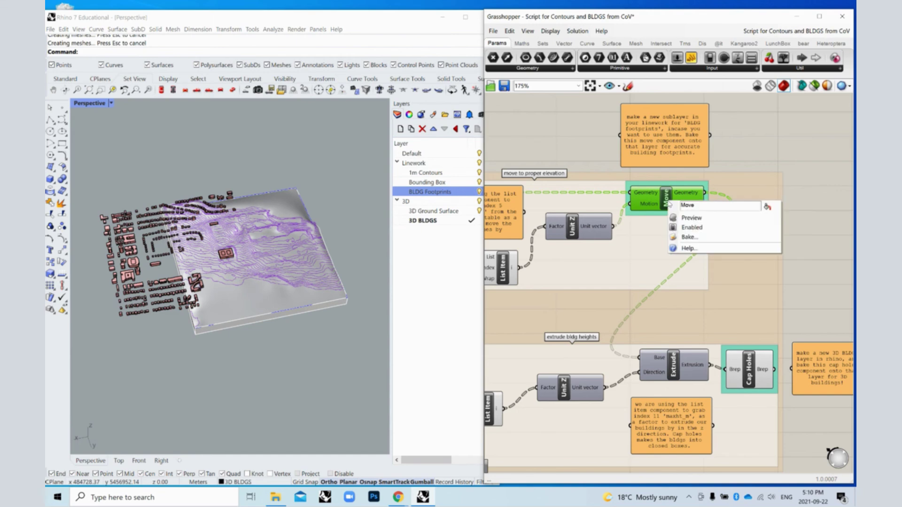
{"action": "left_click", "coordinate": [693, 238]}
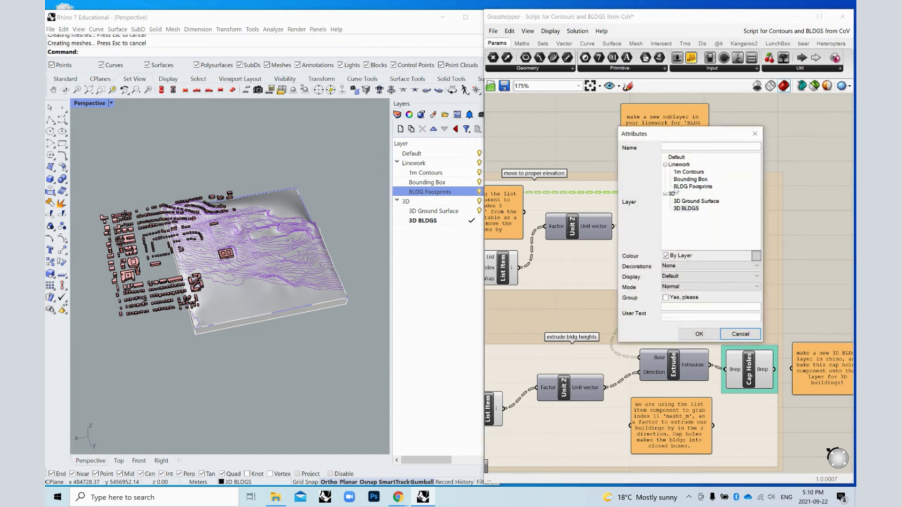
{"action": "left_click", "coordinate": [698, 187]}
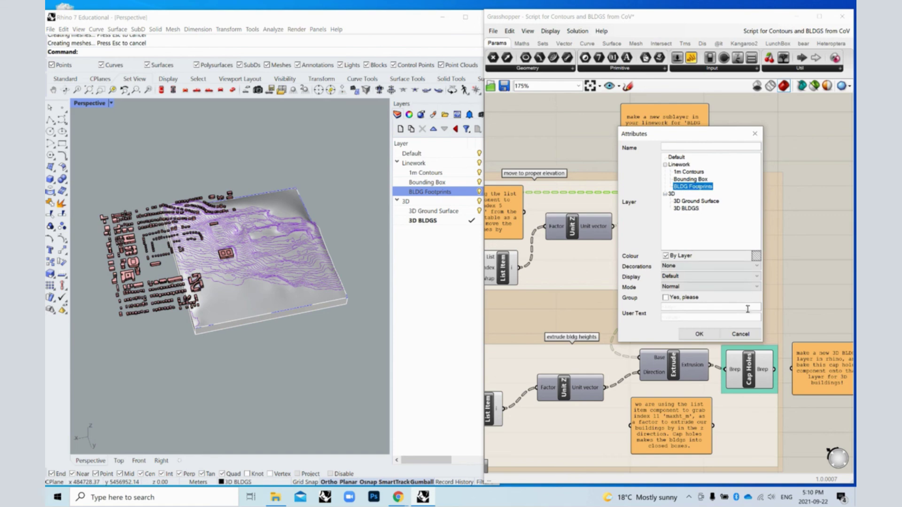
{"action": "left_click", "coordinate": [704, 334]}
{"action": "scroll", "coordinate": [712, 232], "scroll_direction": "down", "scroll_amount": 3}
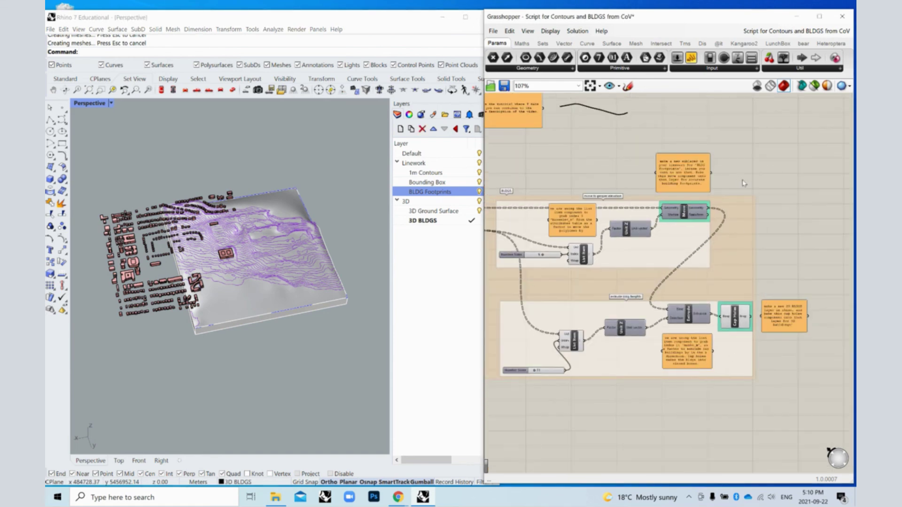
Select and delete the footprints and buildings lying off the terrain
{"action": "right_click_drag", "start_coordinate": [301, 362], "coordinate": [307, 332]}
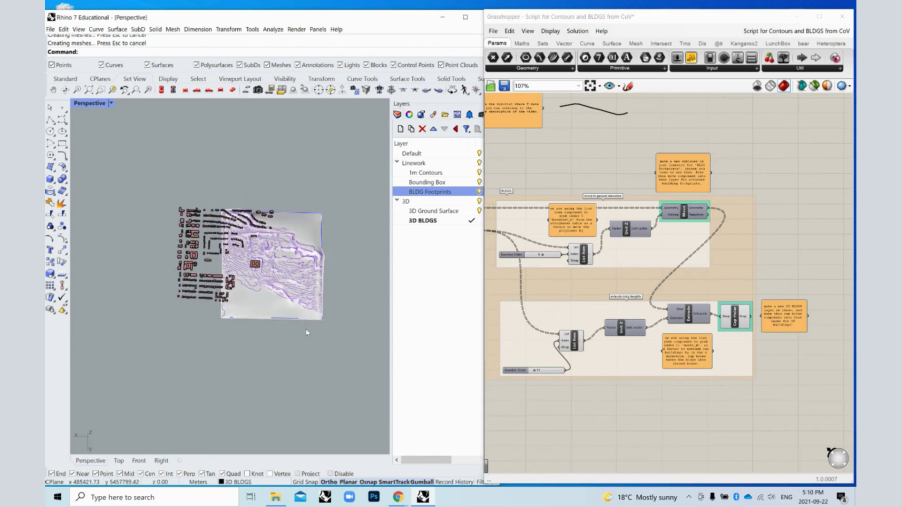
{"action": "scroll", "coordinate": [200, 301], "scroll_direction": "up", "scroll_amount": 3}
{"action": "left_click_drag", "start_coordinate": [220, 325], "coordinate": [102, 108]}
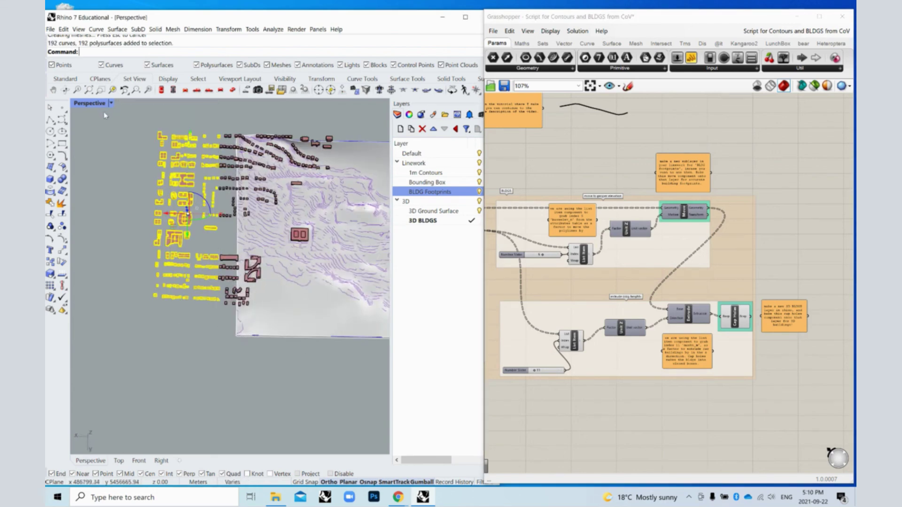
{"action": "key", "text": "Delete"}
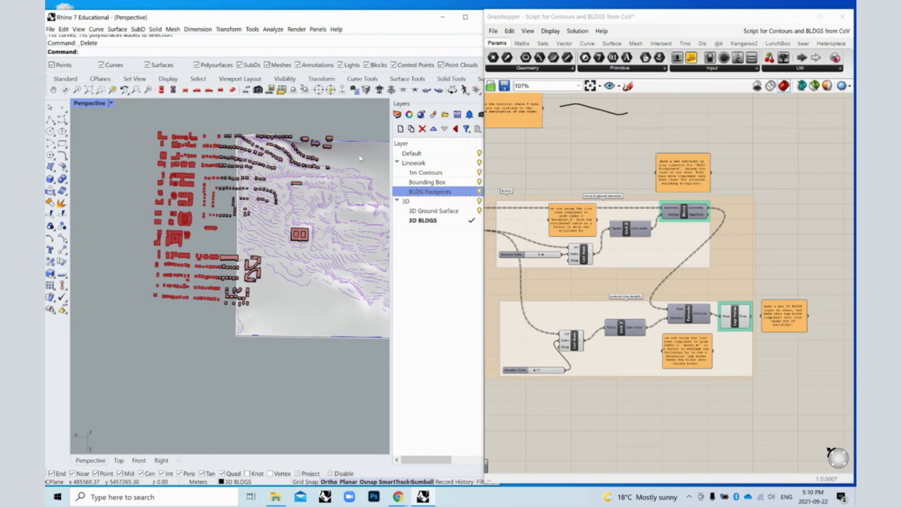
{"action": "left_click_drag", "start_coordinate": [187, 334], "coordinate": [107, 127]}
Turn off the preview of the Cap Holes building solids in Grasshopper
{"action": "left_click", "coordinate": [765, 175]}
{"action": "scroll", "coordinate": [677, 226], "scroll_direction": "up", "scroll_amount": 3}
{"action": "left_click", "coordinate": [684, 211]}
{"action": "middle_click", "coordinate": [684, 211]}
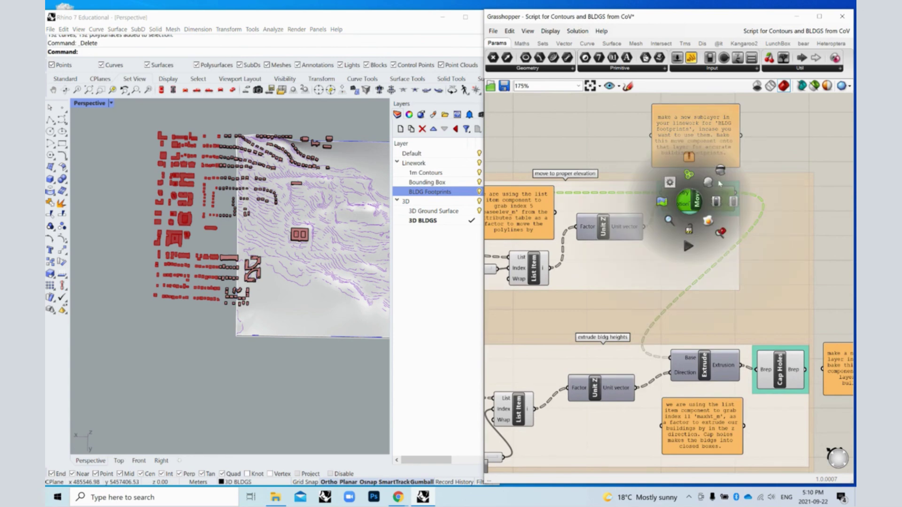
{"action": "right_click_drag", "start_coordinate": [778, 370], "coordinate": [741, 301]}
{"action": "left_click", "coordinate": [740, 300]}
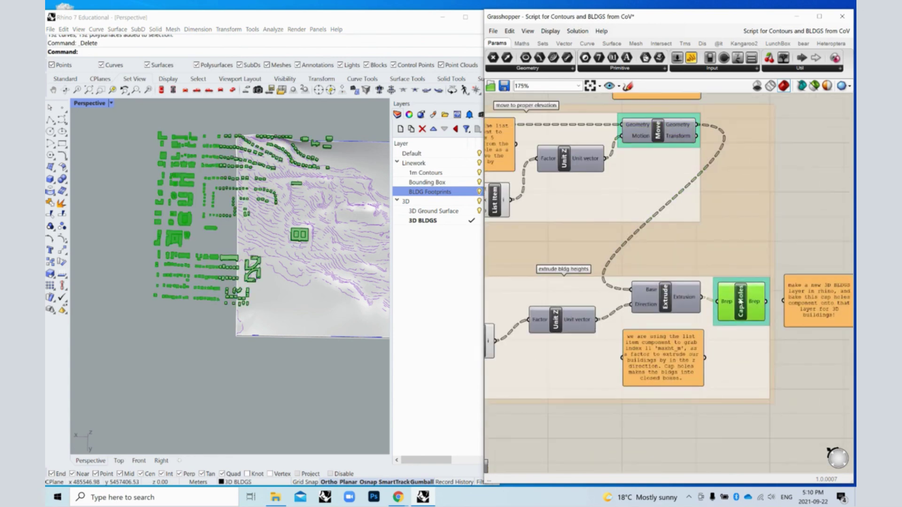
{"action": "middle_click", "coordinate": [741, 301]}
{"action": "left_click", "coordinate": [770, 269]}
Select the remaining stray objects beside the terrain and orbit to an oblique view
{"action": "scroll", "coordinate": [767, 326], "scroll_direction": "down", "scroll_amount": 1}
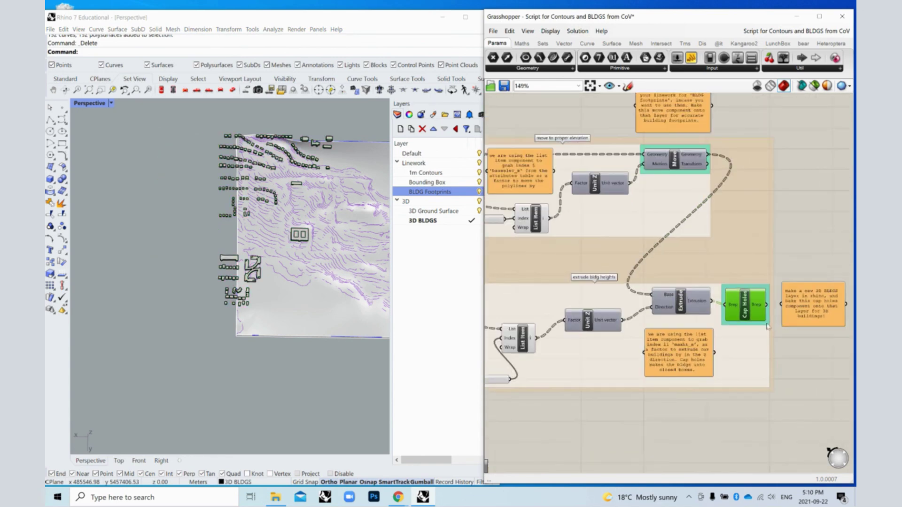
{"action": "right_click_drag", "start_coordinate": [194, 329], "coordinate": [223, 321]}
{"action": "left_click_drag", "start_coordinate": [222, 321], "coordinate": [171, 137]}
{"action": "scroll", "coordinate": [221, 155], "scroll_direction": "down", "scroll_amount": 2}
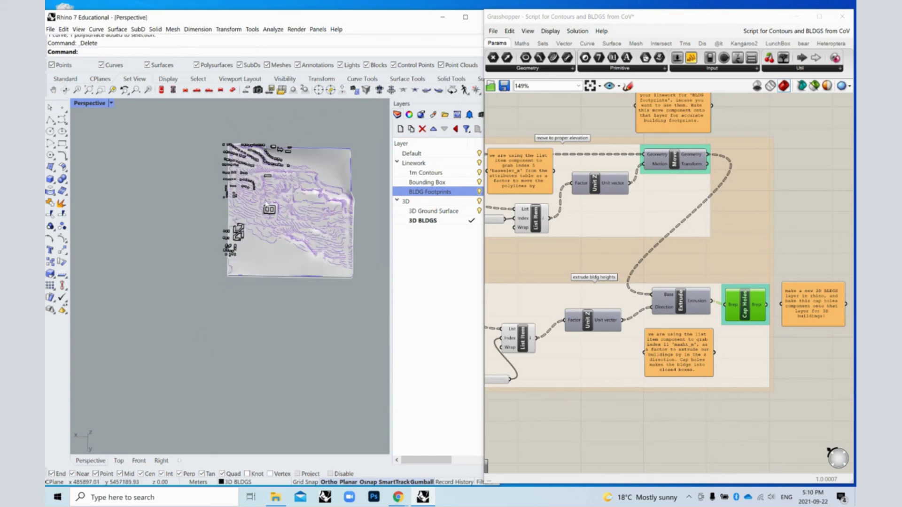
{"action": "right_click_drag", "start_coordinate": [282, 209], "coordinate": [286, 246]}
{"action": "left_click", "coordinate": [639, 18]}
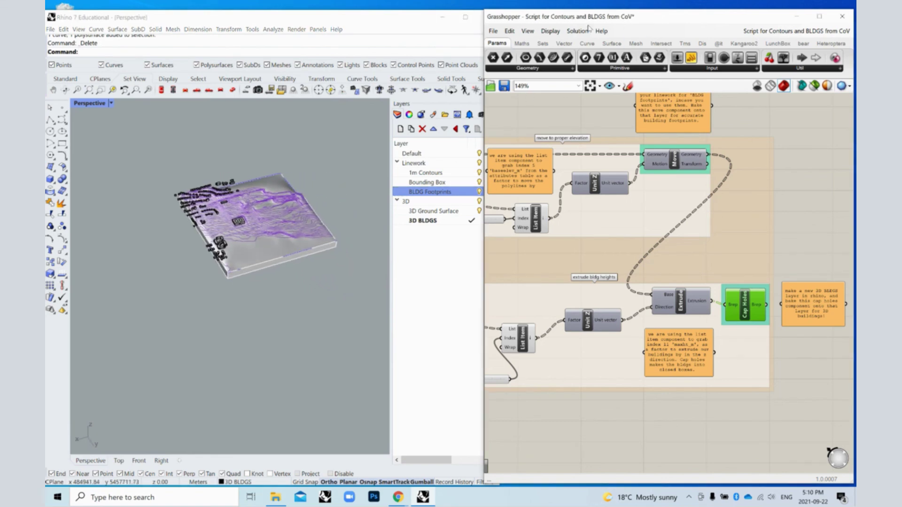
{"action": "left_click", "coordinate": [163, 65]}
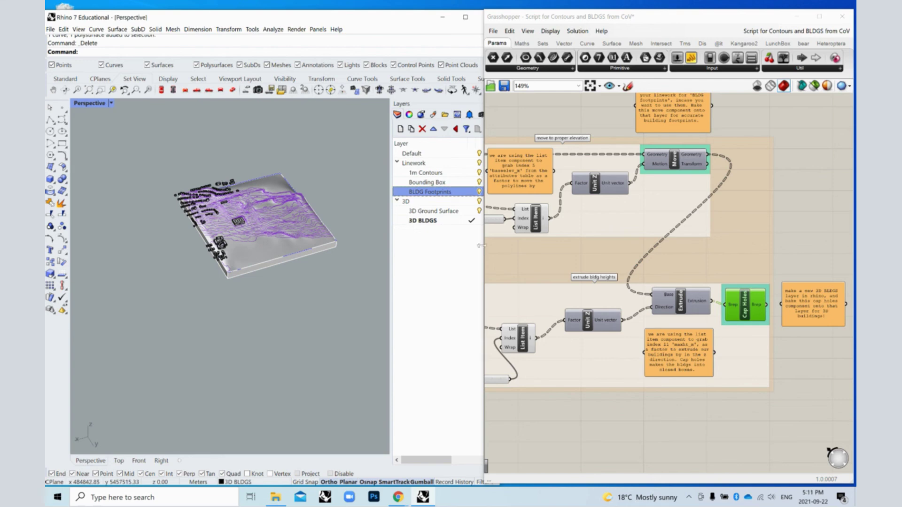
{"action": "scroll", "coordinate": [733, 354], "scroll_direction": "down", "scroll_amount": 1}
{"action": "scroll", "coordinate": [733, 353], "scroll_direction": "down", "scroll_amount": 2}
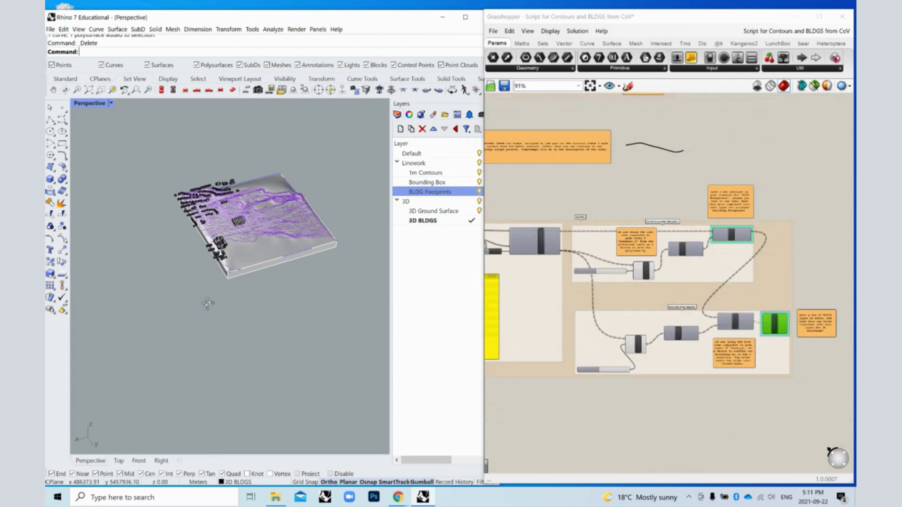
{"action": "right_click_drag", "start_coordinate": [207, 303], "coordinate": [314, 201]}
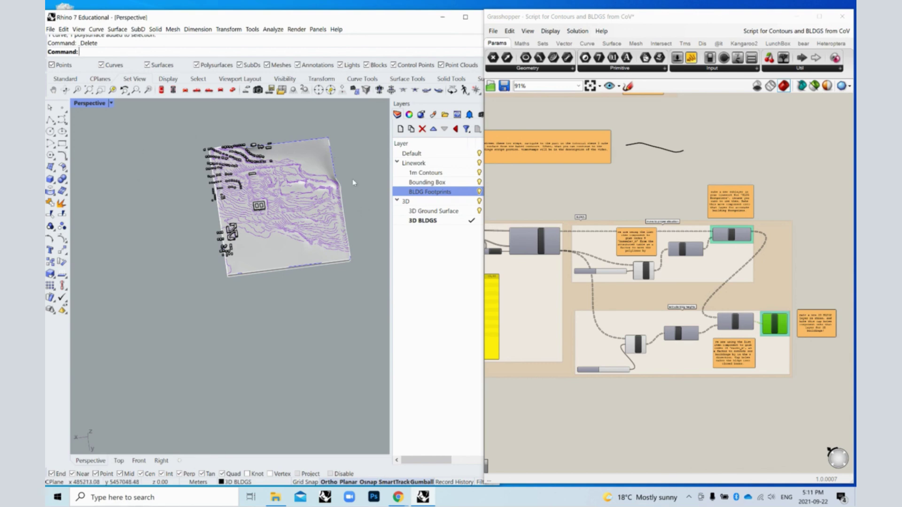
{"action": "scroll", "coordinate": [791, 268], "scroll_direction": "down", "scroll_amount": 3}
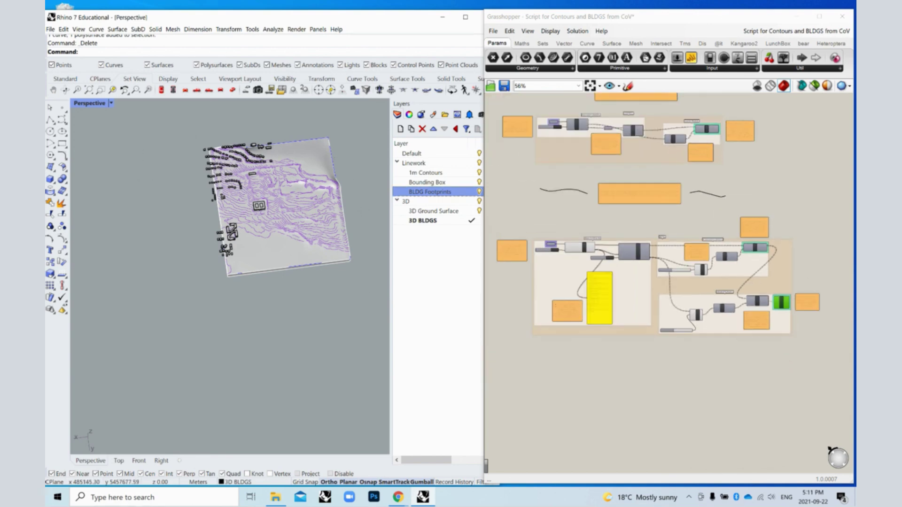
{"action": "scroll", "coordinate": [633, 228], "scroll_direction": "up", "scroll_amount": 5}
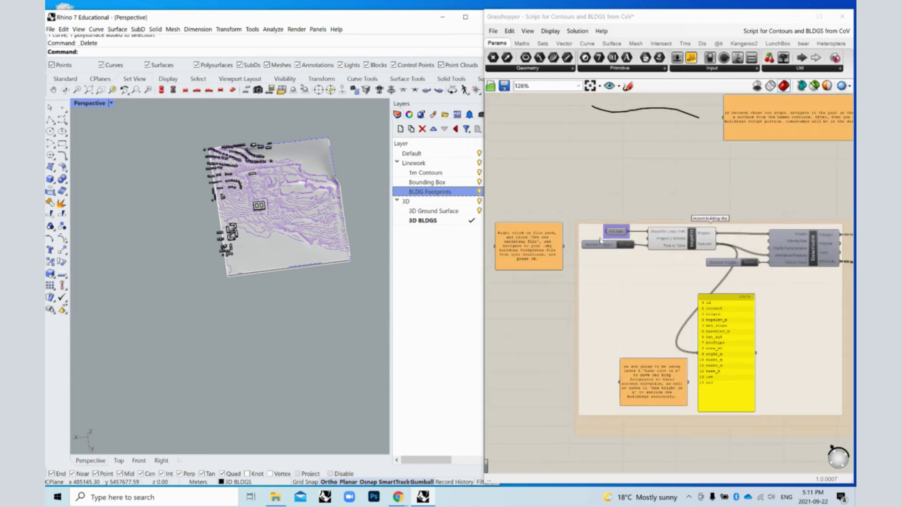
{"action": "right_click", "coordinate": [617, 231]}
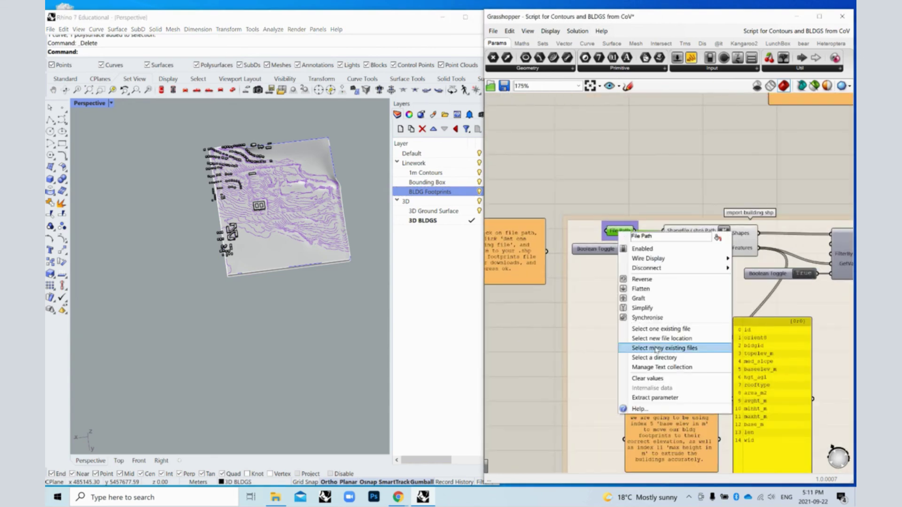
{"action": "left_click", "coordinate": [645, 194]}
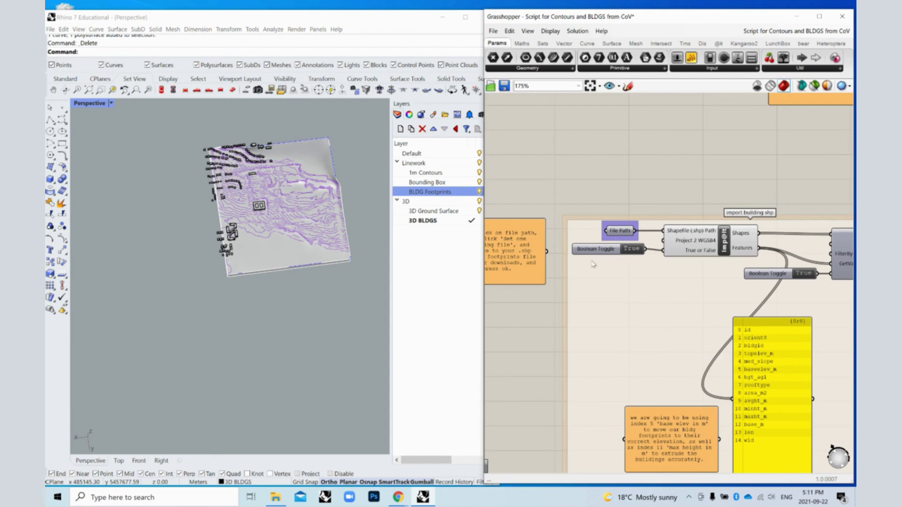
{"action": "scroll", "coordinate": [581, 273], "scroll_direction": "down", "scroll_amount": 5}
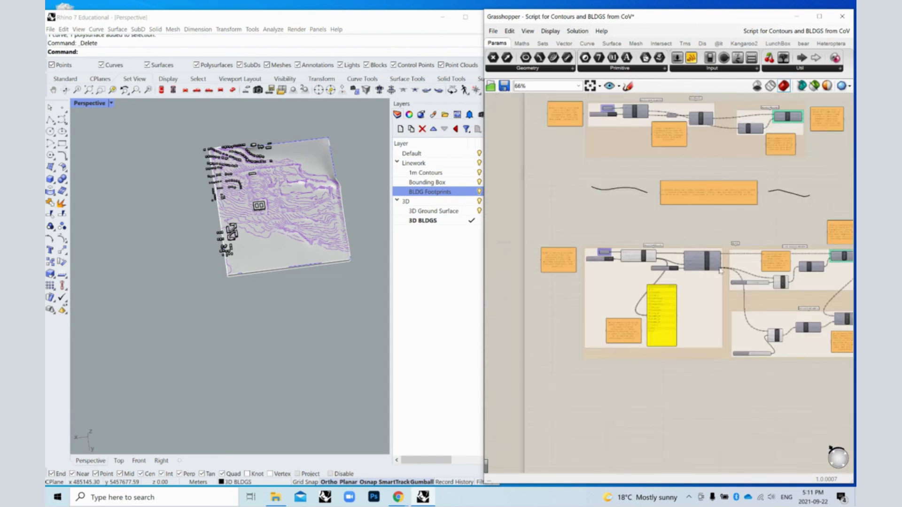
{"action": "left_click", "coordinate": [423, 193]}
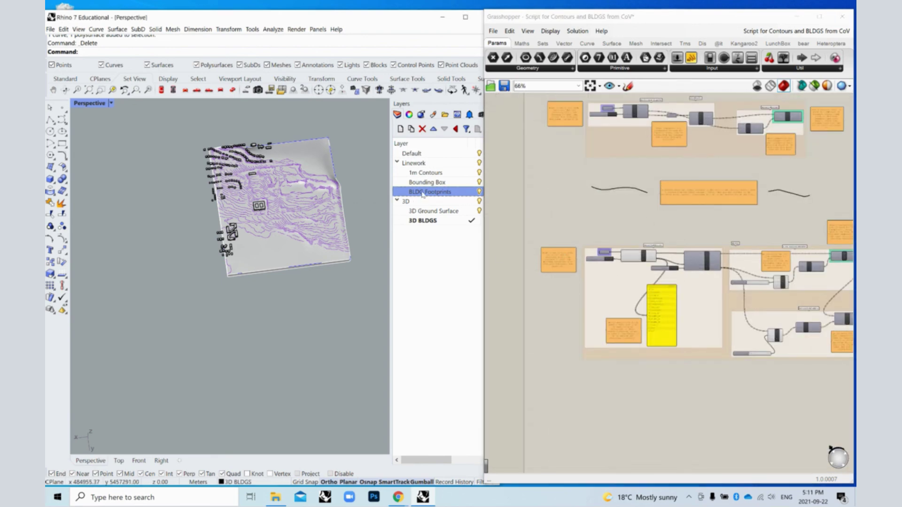